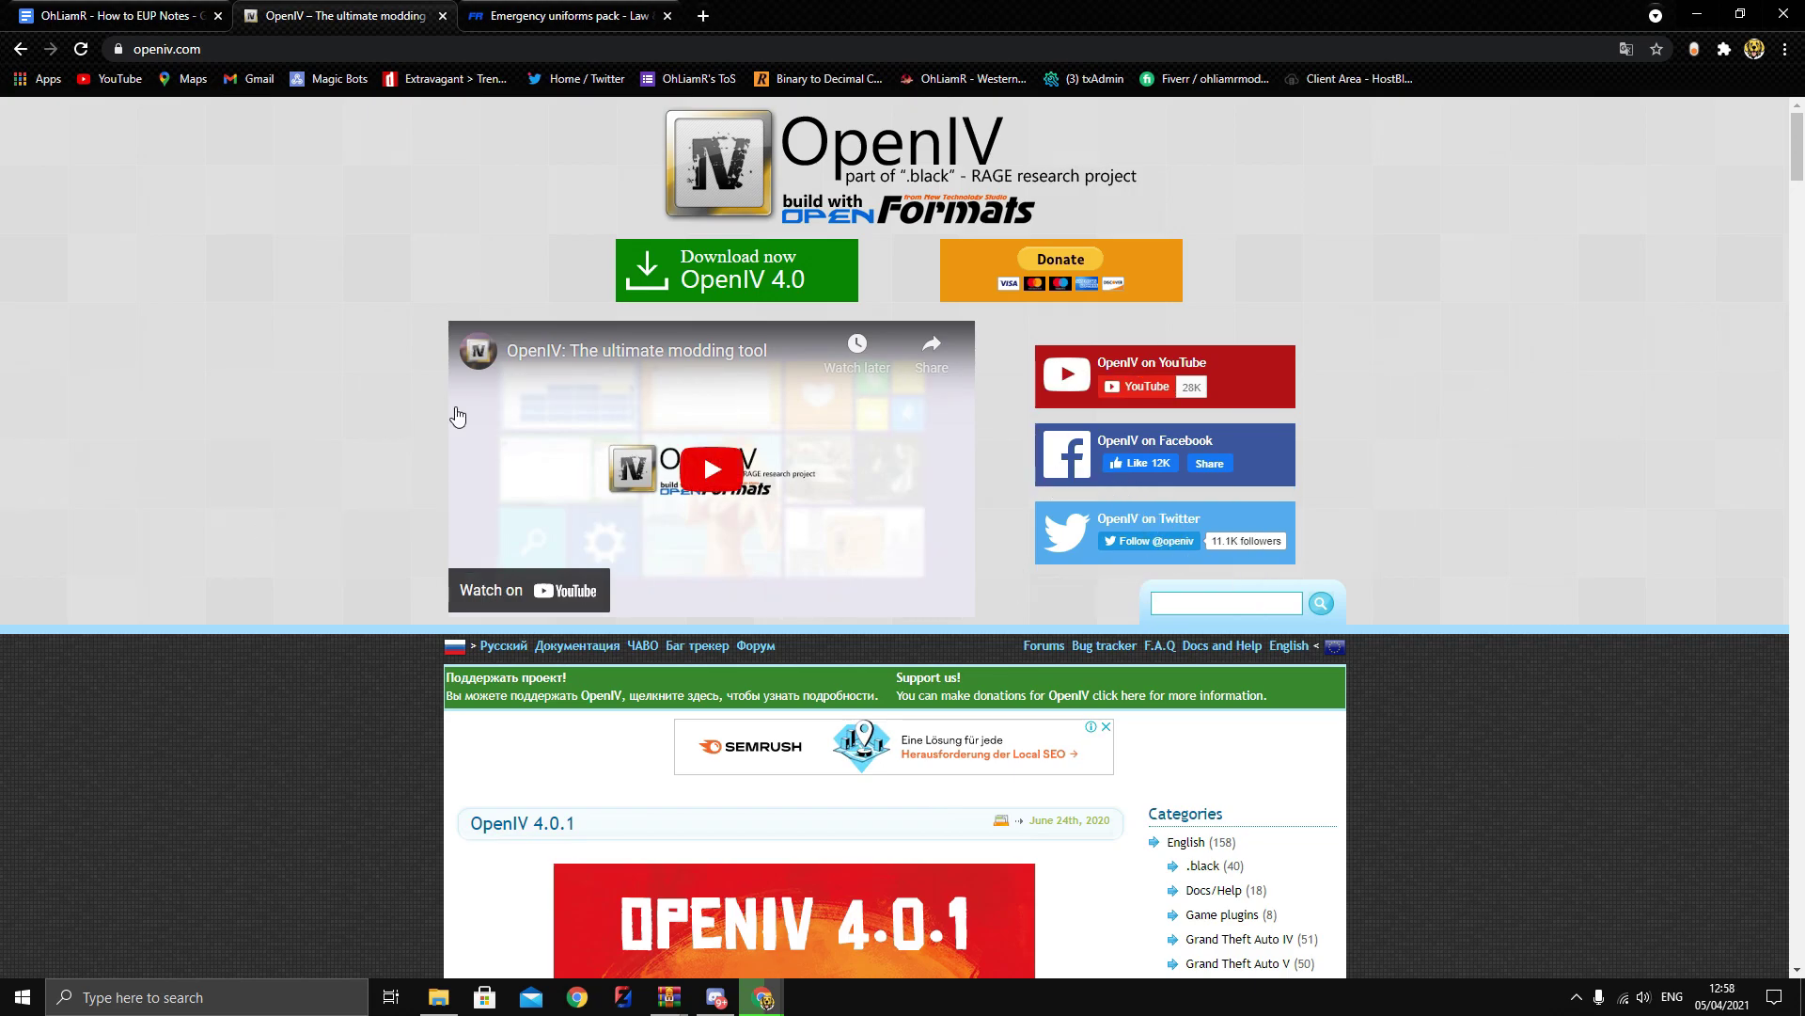
Download and run the OpenIV 4.0.1 setup past the license, then cancel the installation
click(671, 278)
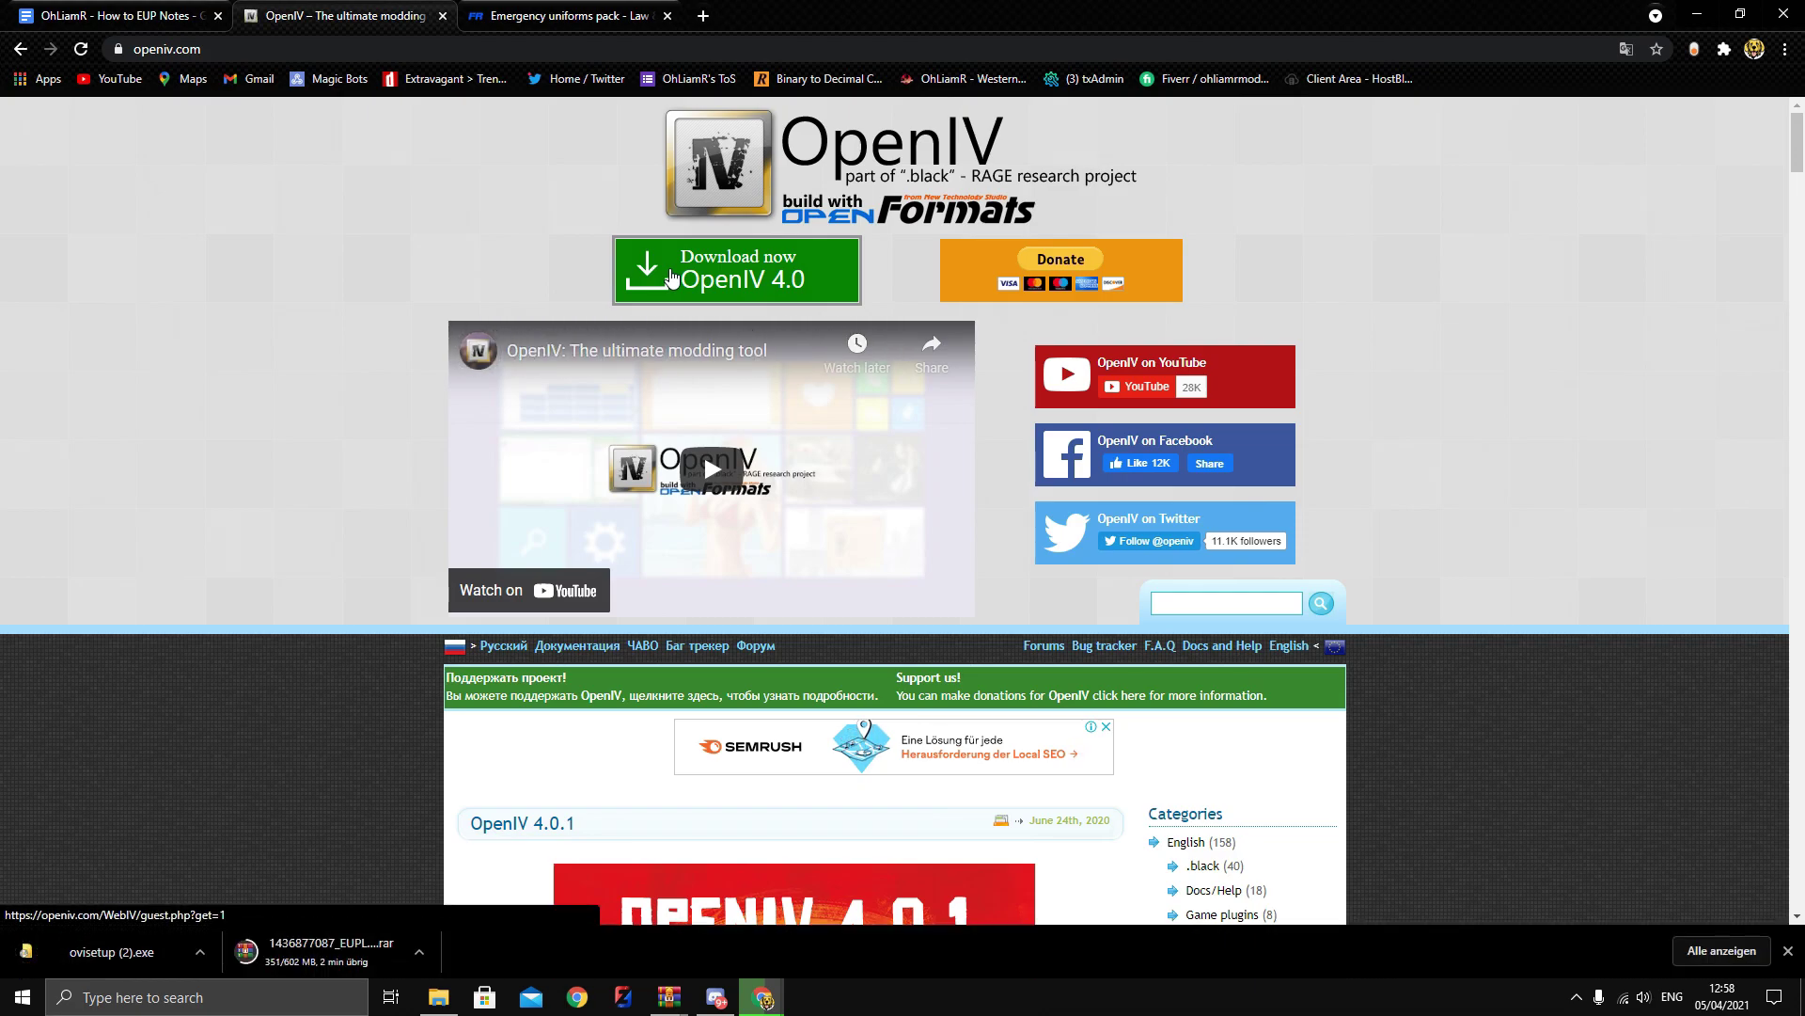
click(94, 952)
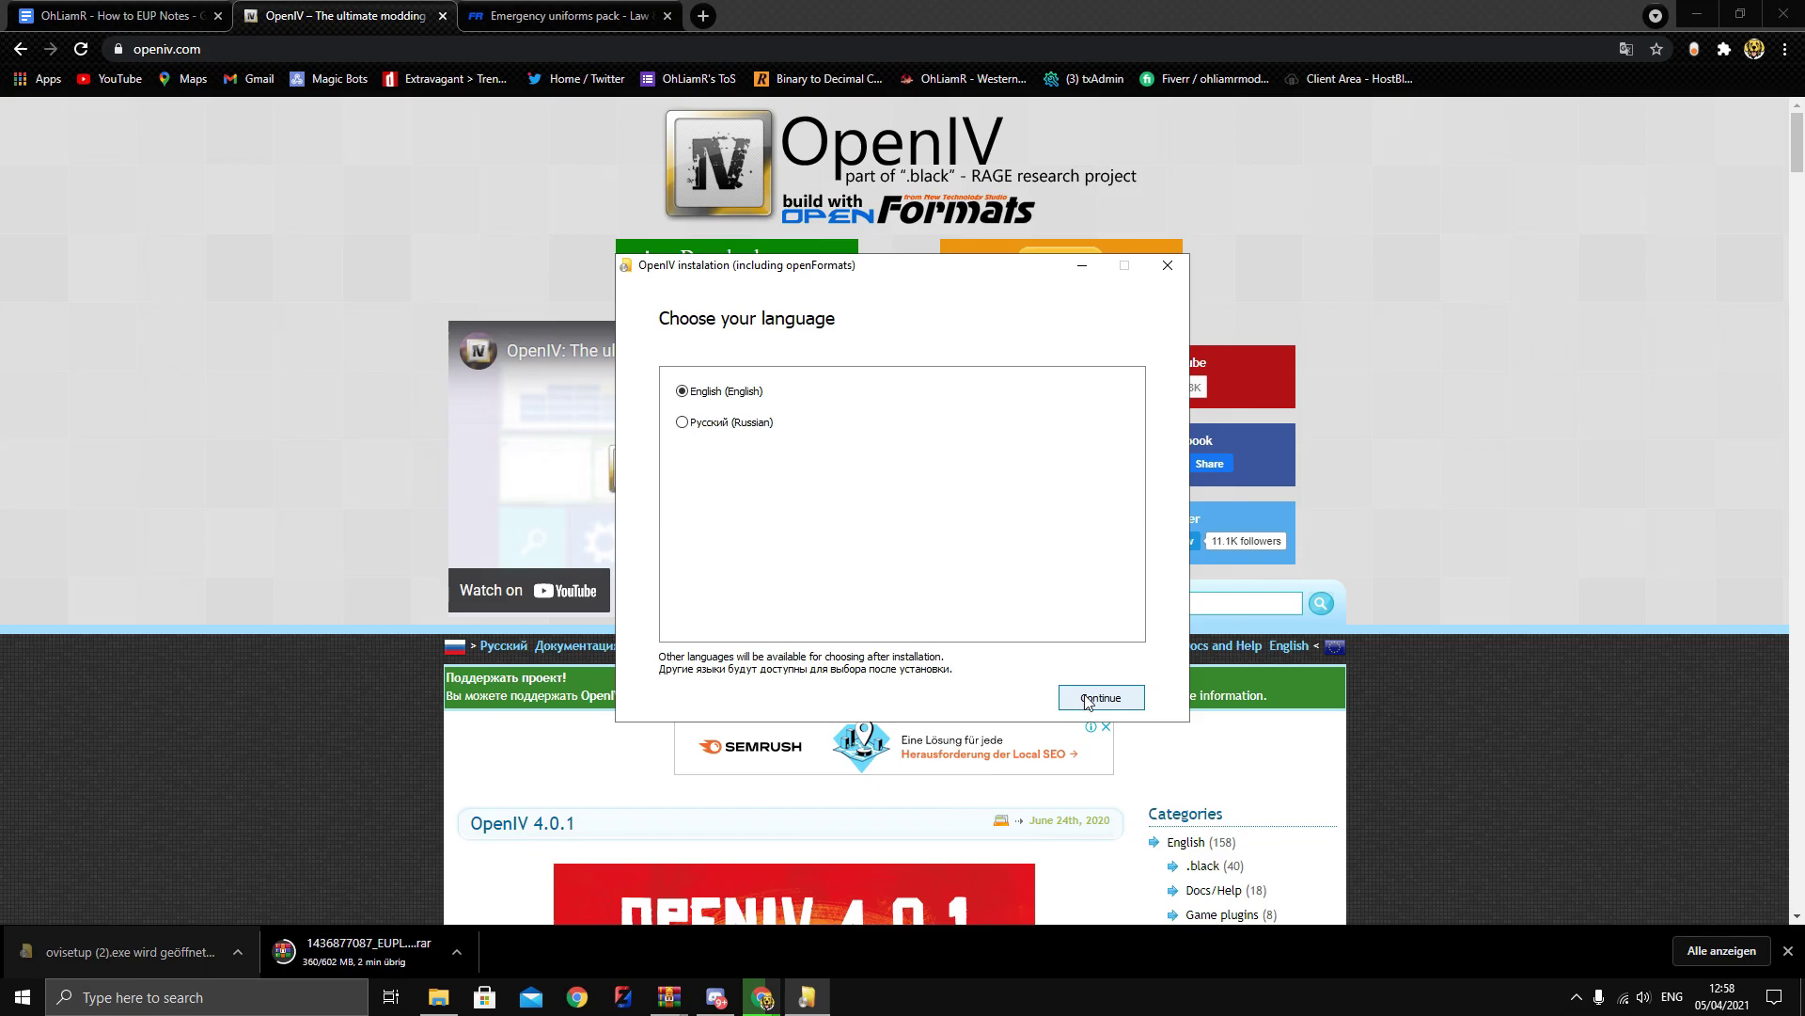
click(1088, 700)
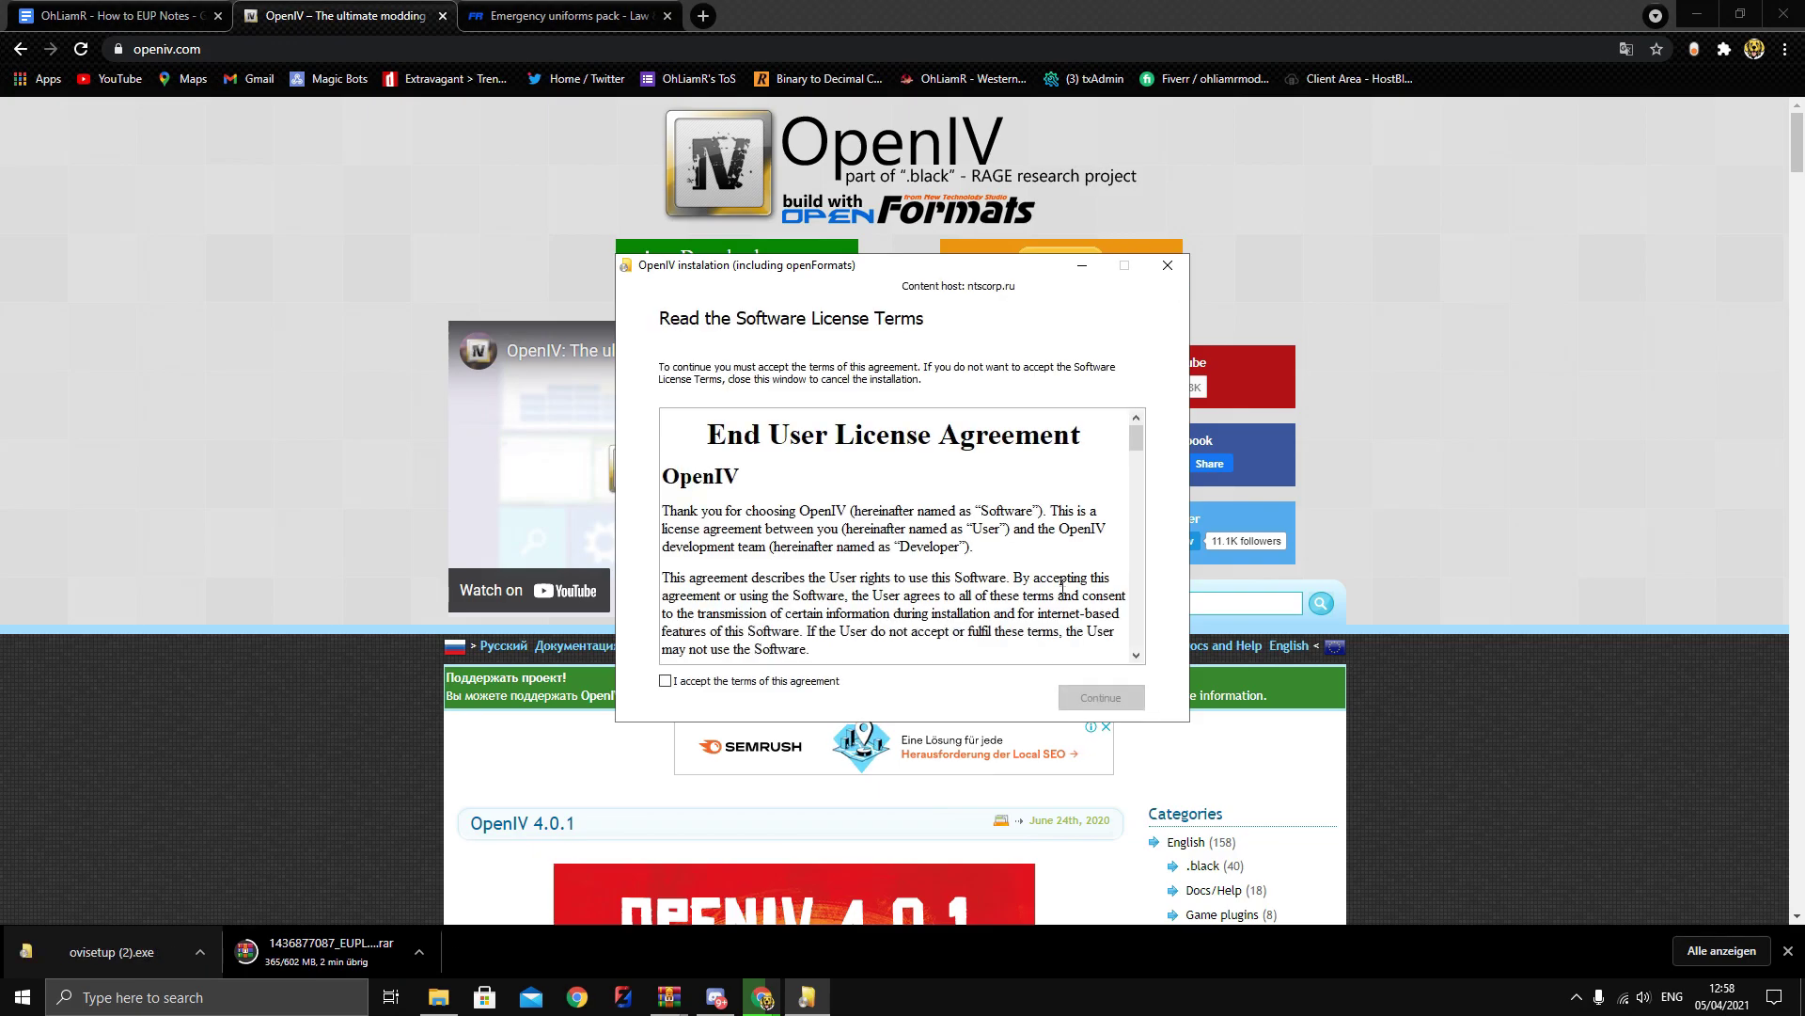
click(790, 684)
click(1081, 697)
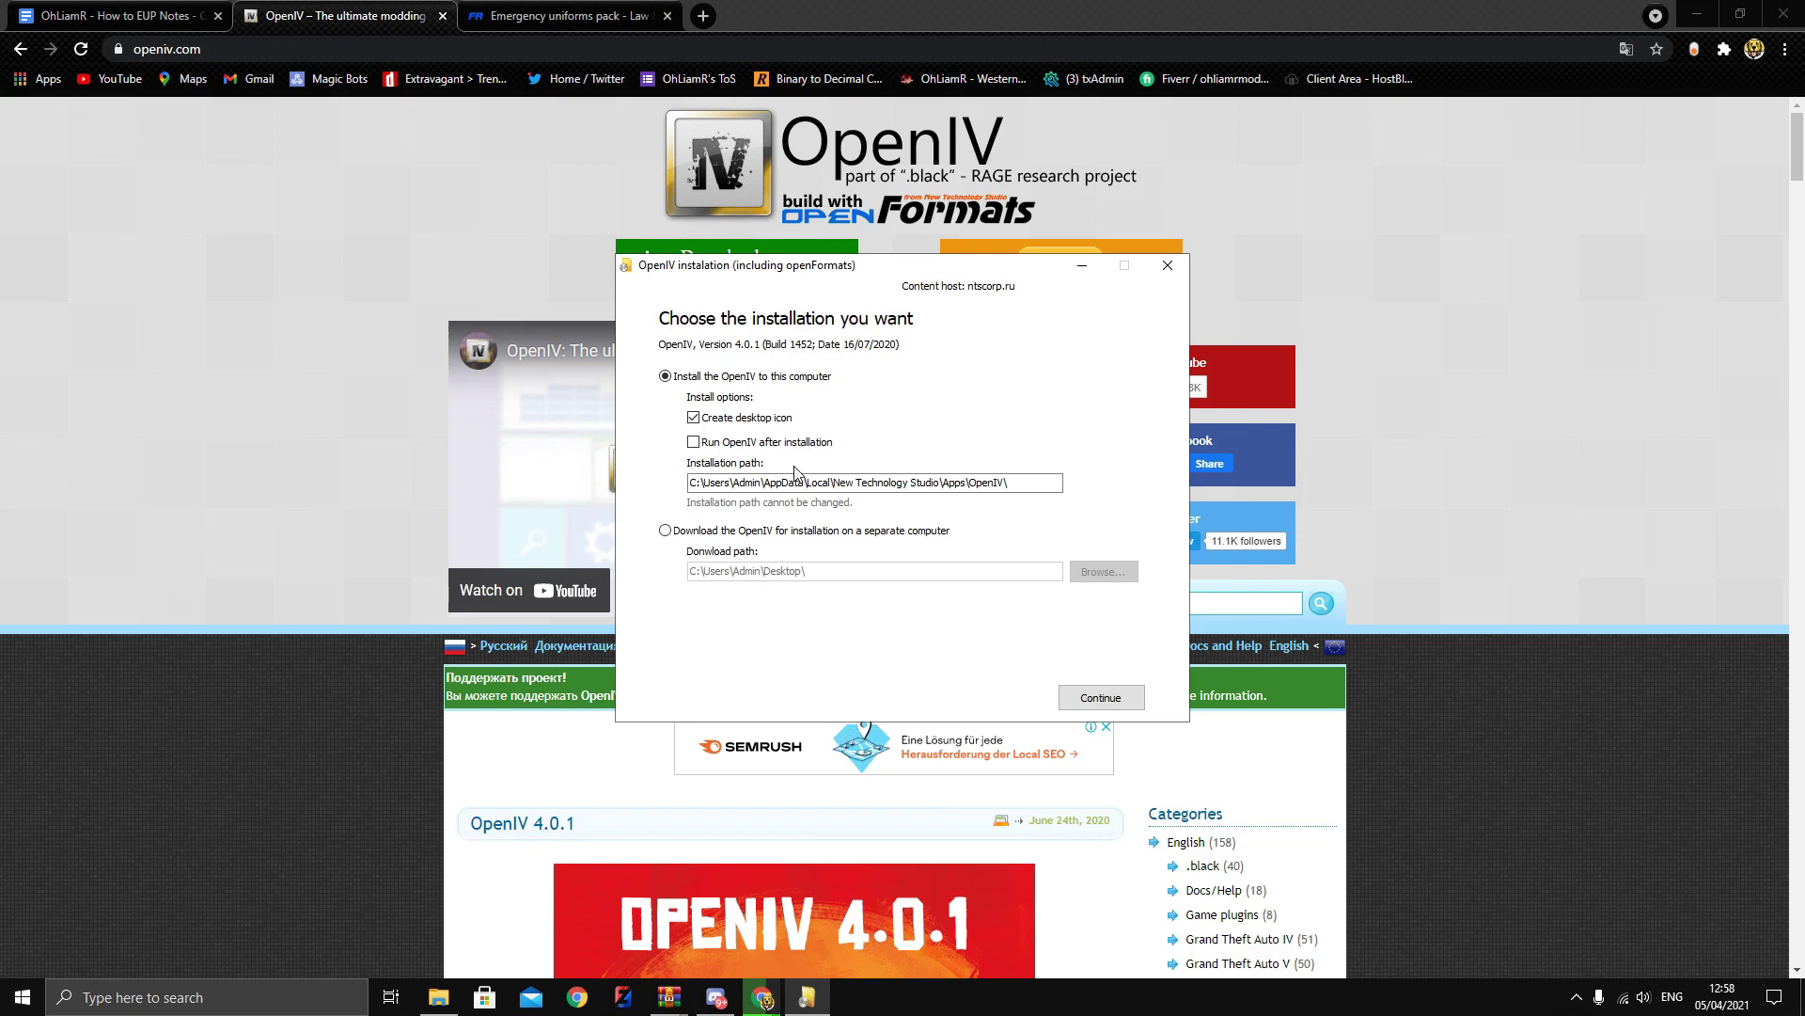
click(1168, 267)
click(961, 560)
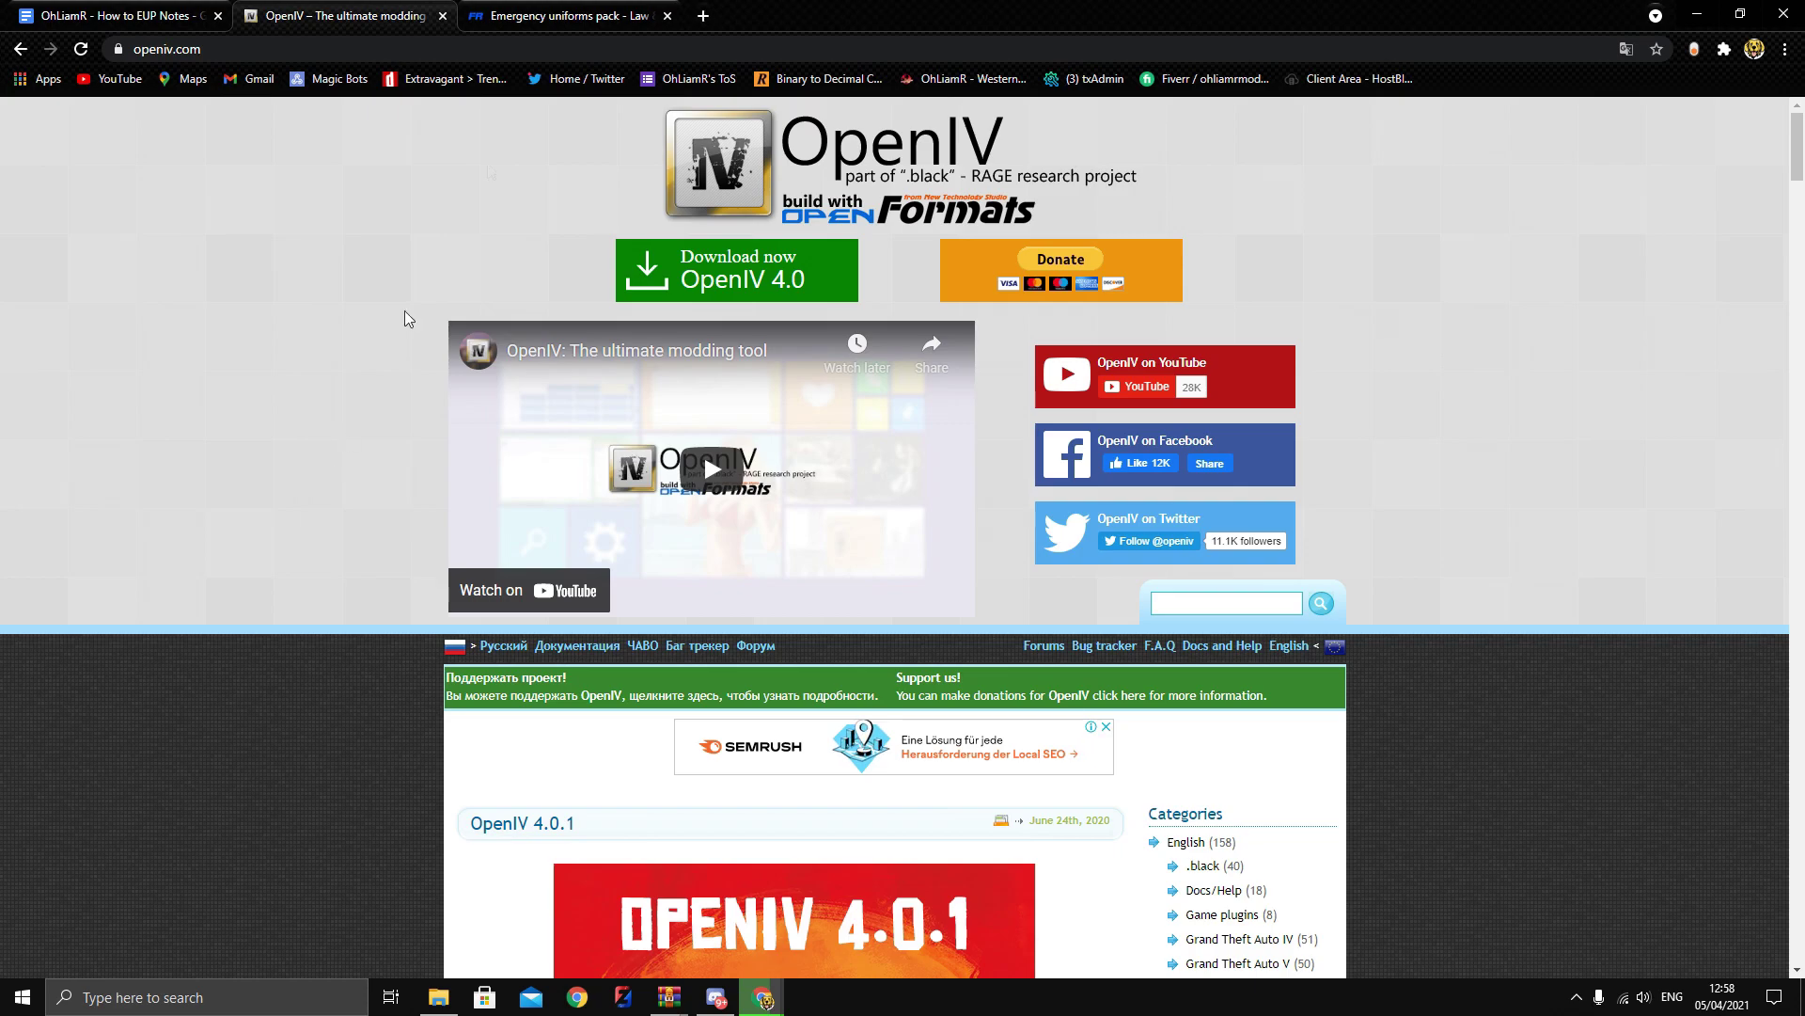
Review the Emergency uniforms pack - Law & Order 8.2 page and its Patreon link
click(584, 11)
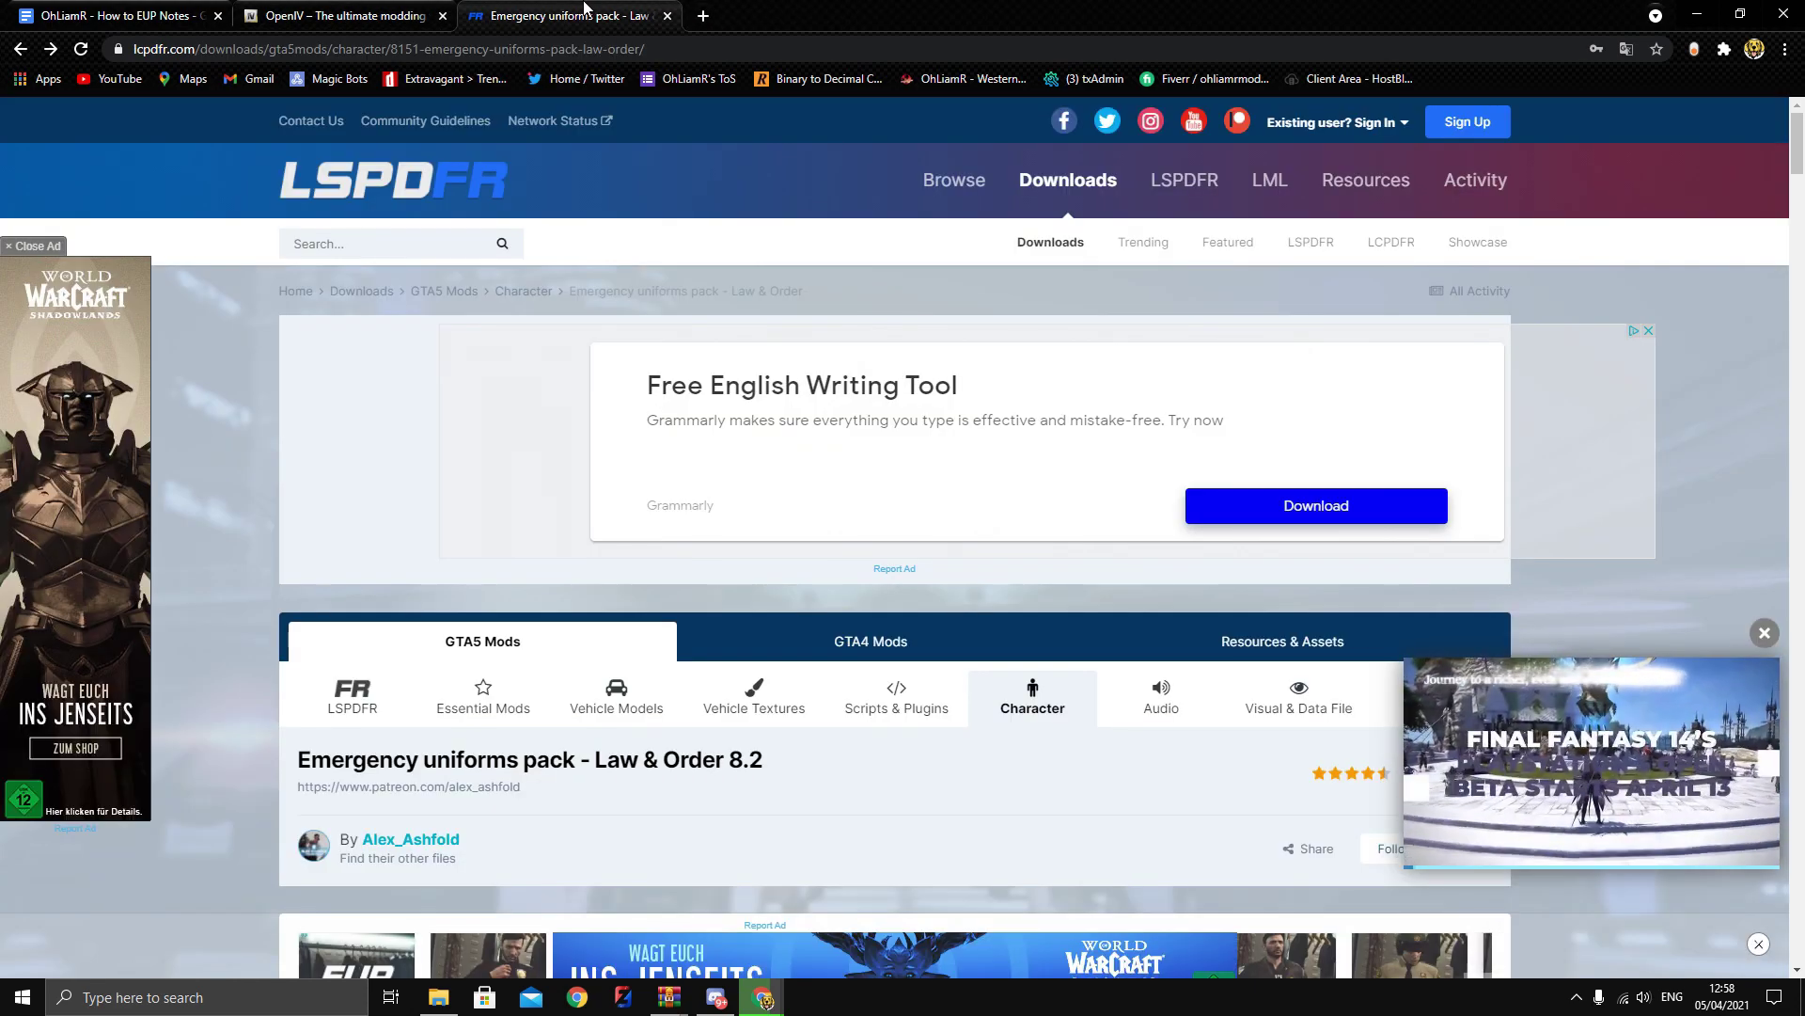
scroll(504, 527, down, 5)
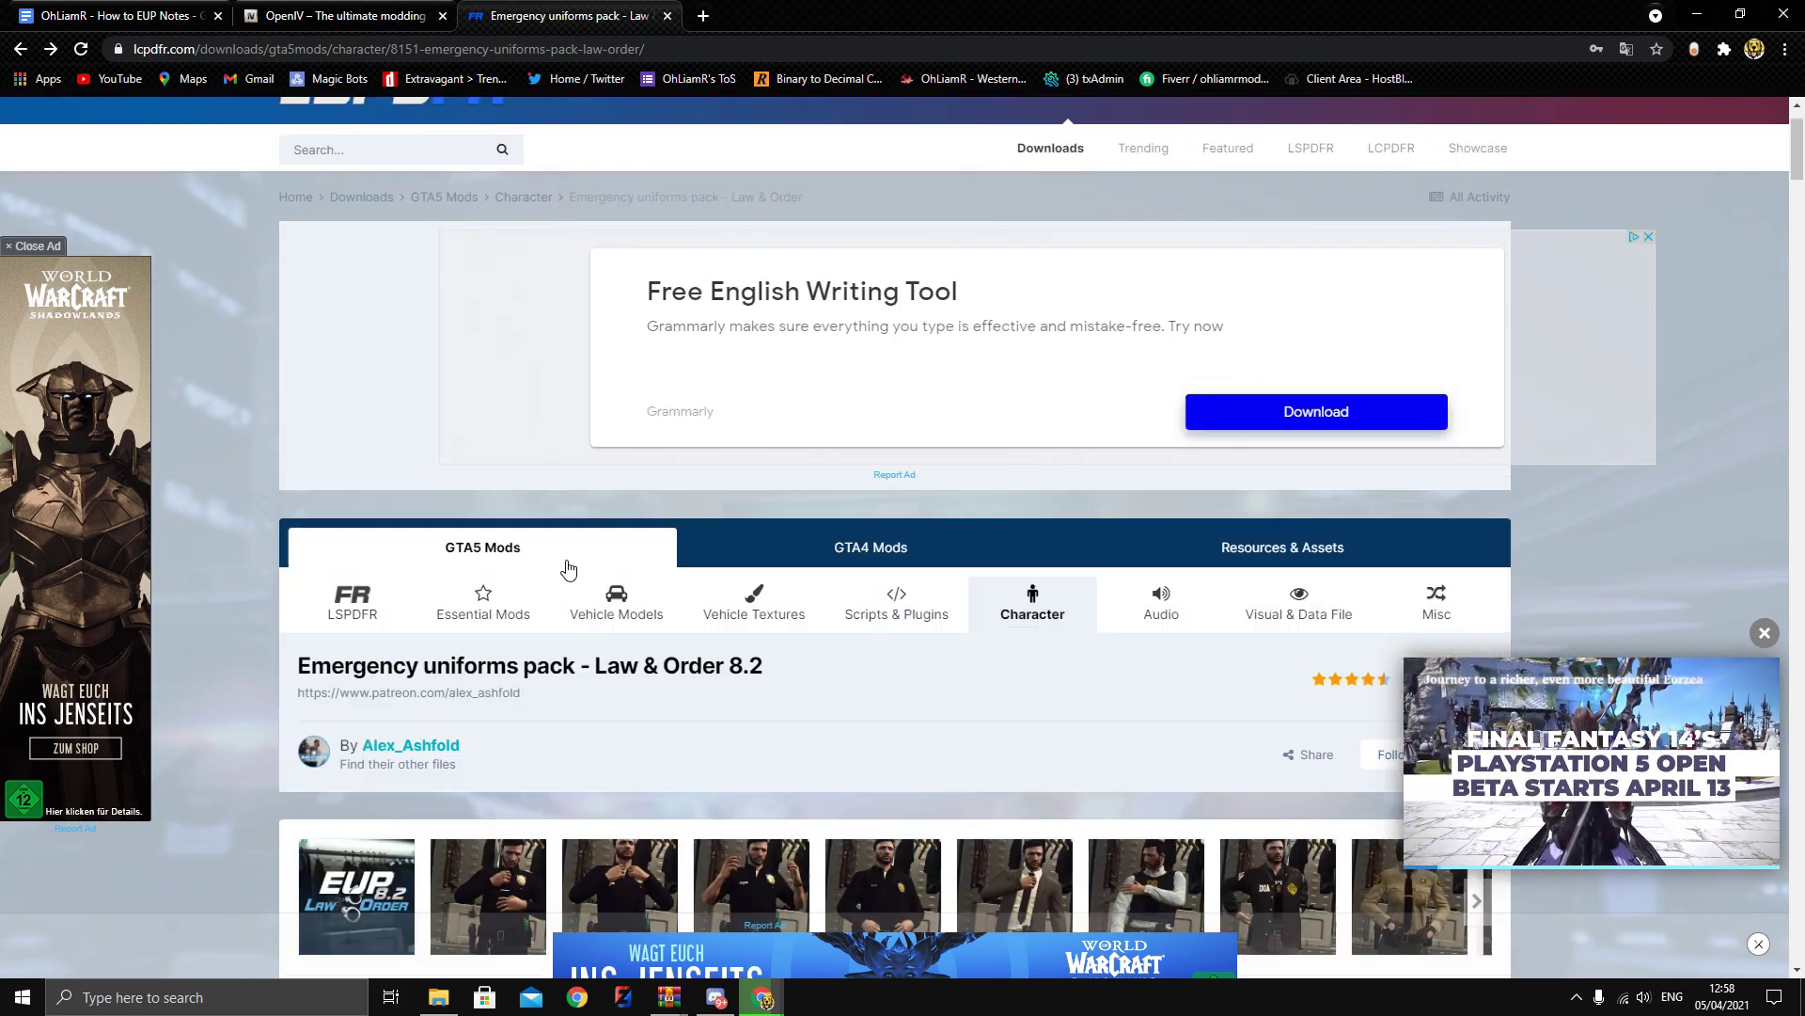
scroll(760, 585, down, 2)
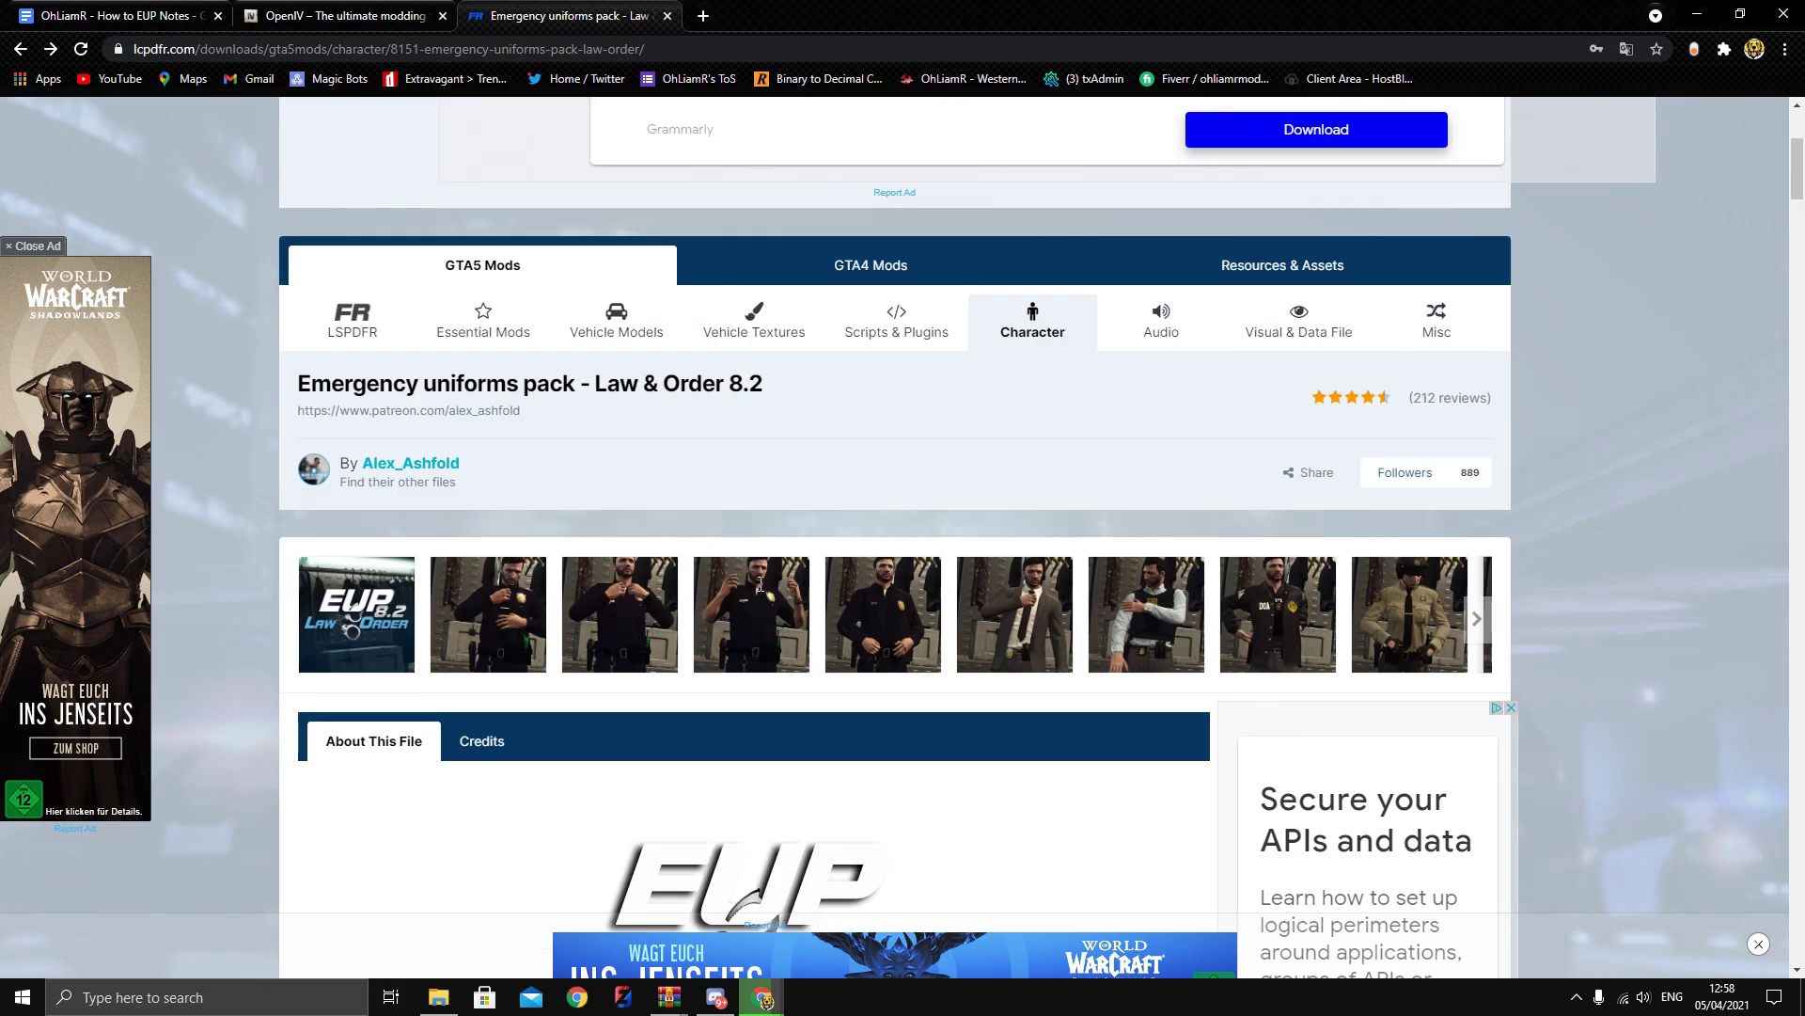
scroll(760, 585, up, 4)
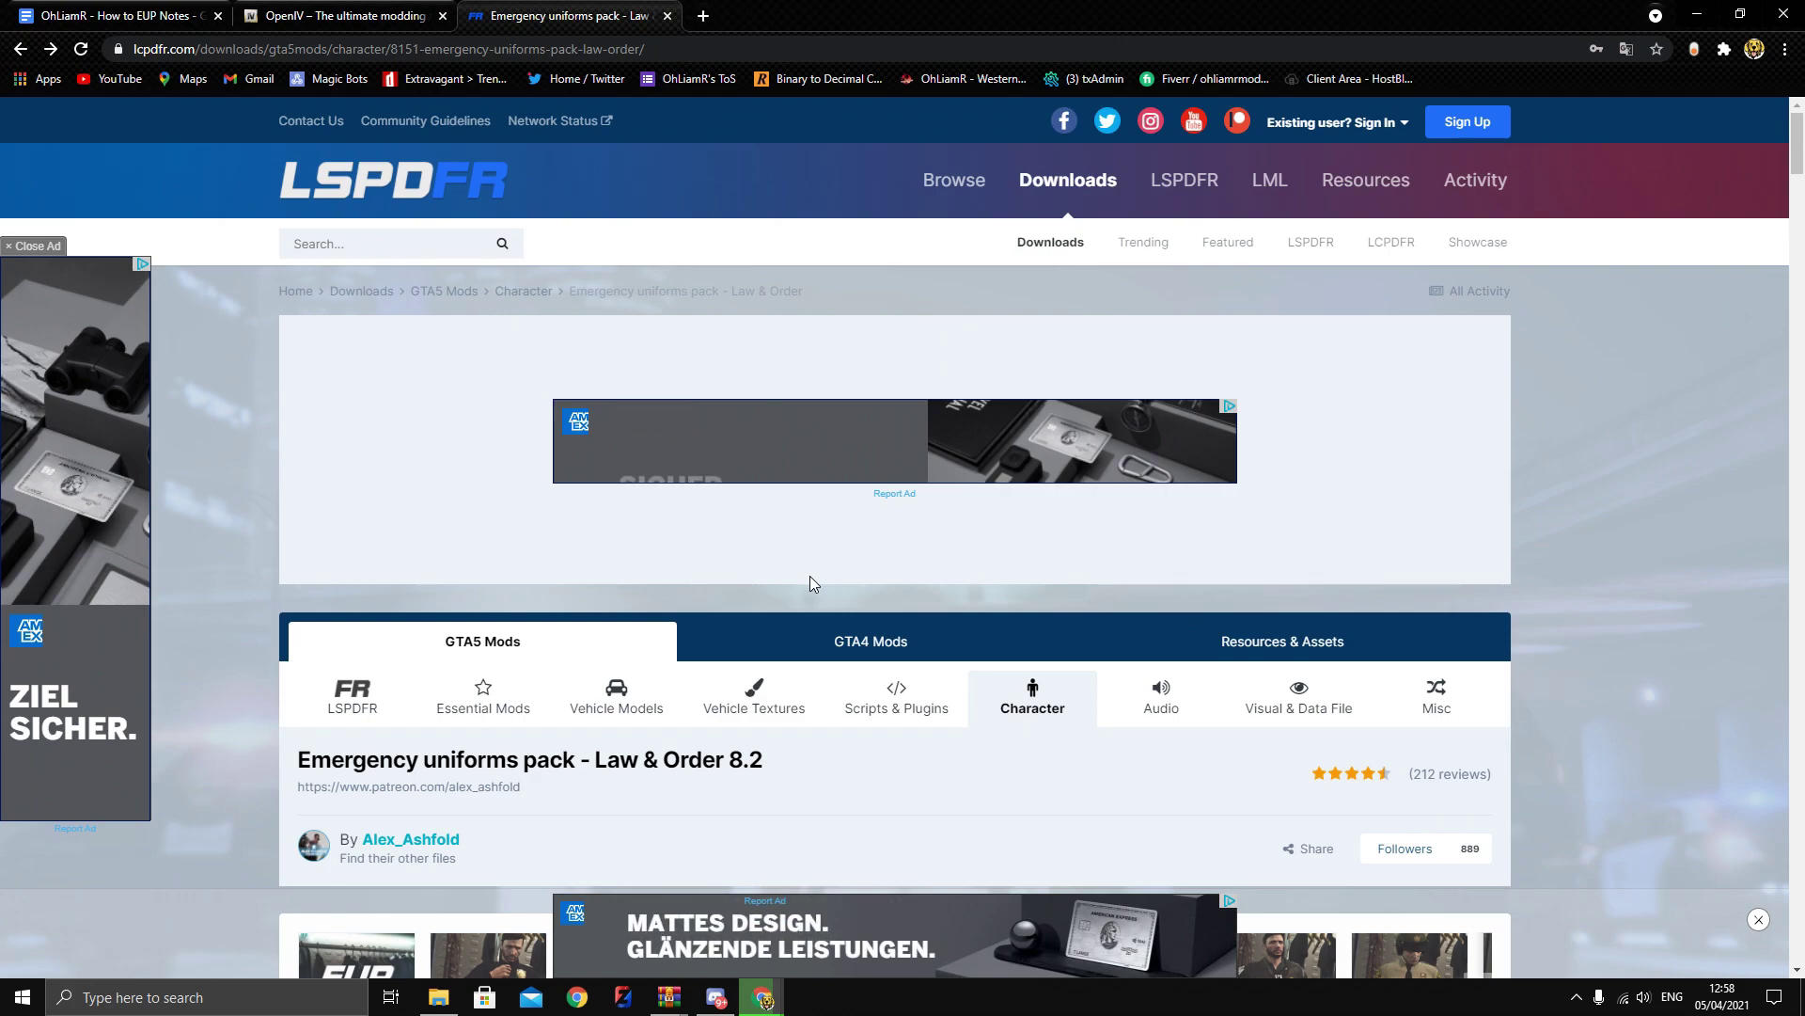
scroll(1457, 540, down, 6)
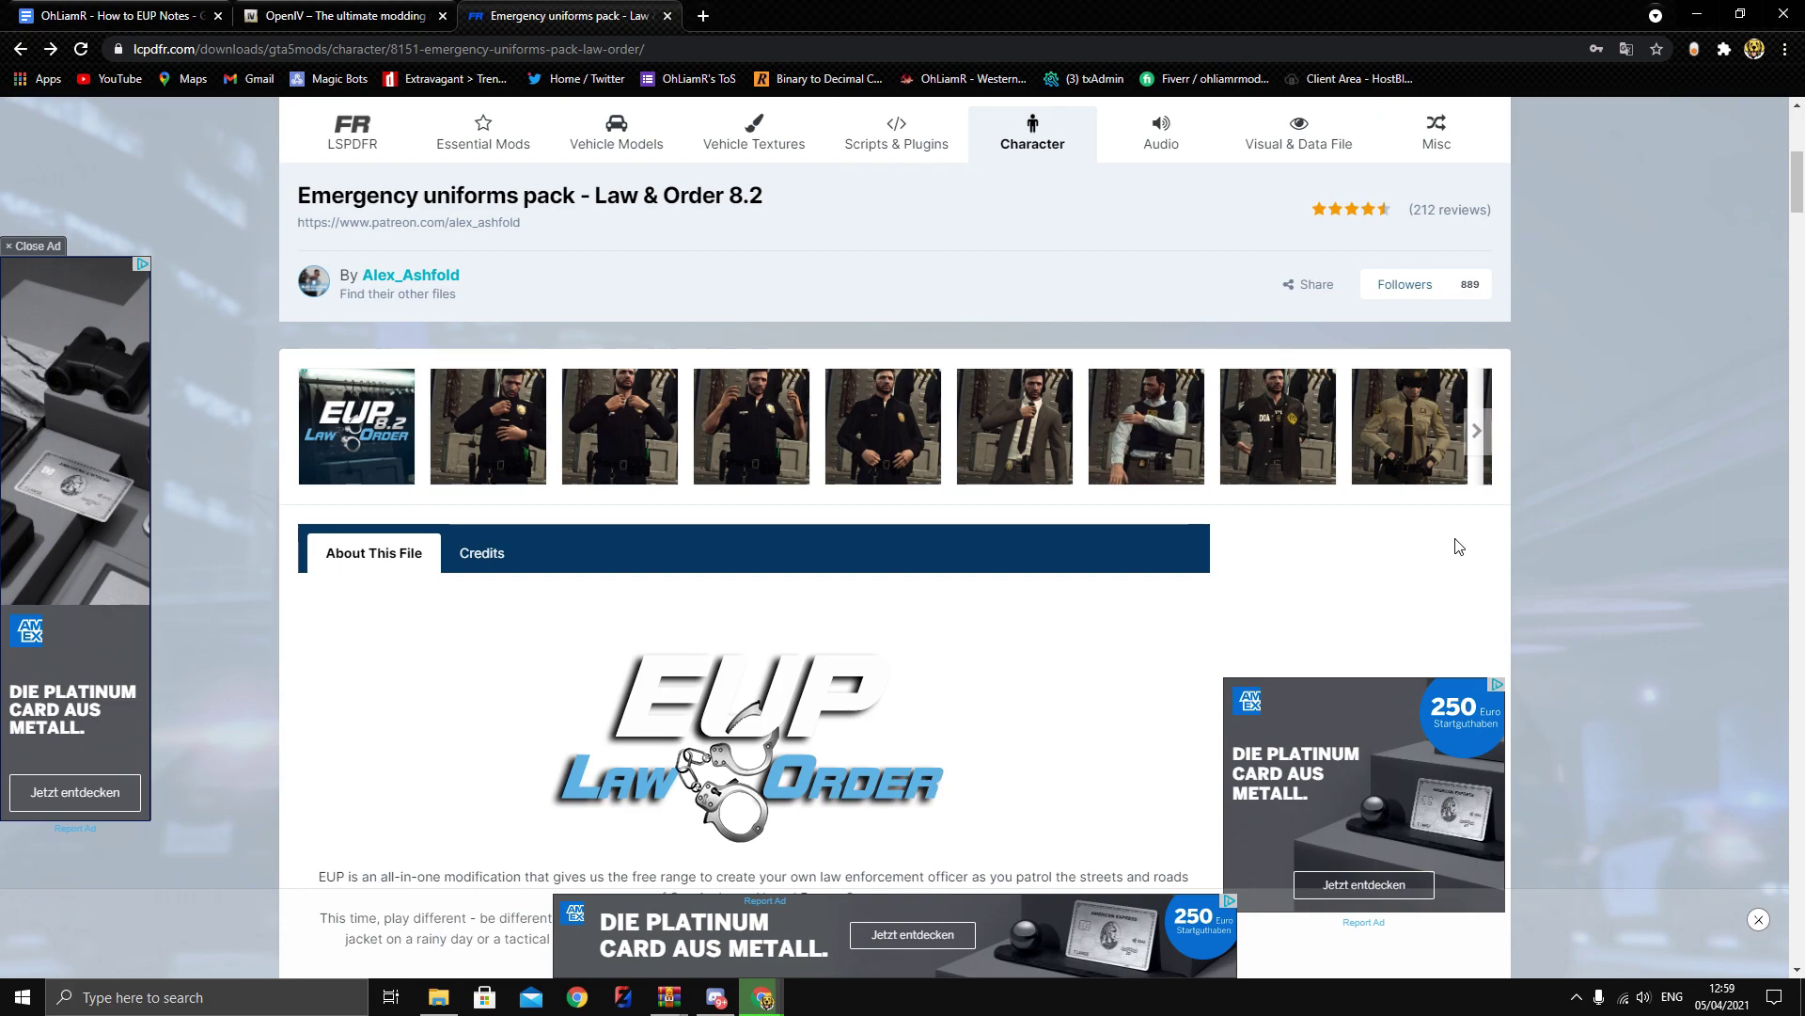
drag(584, 226, 394, 232)
mouse_move(288, 218)
mouse_down()
mouse_move(585, 228)
mouse_move(297, 193)
mouse_up()
click(523, 237)
triple_click(311, 232)
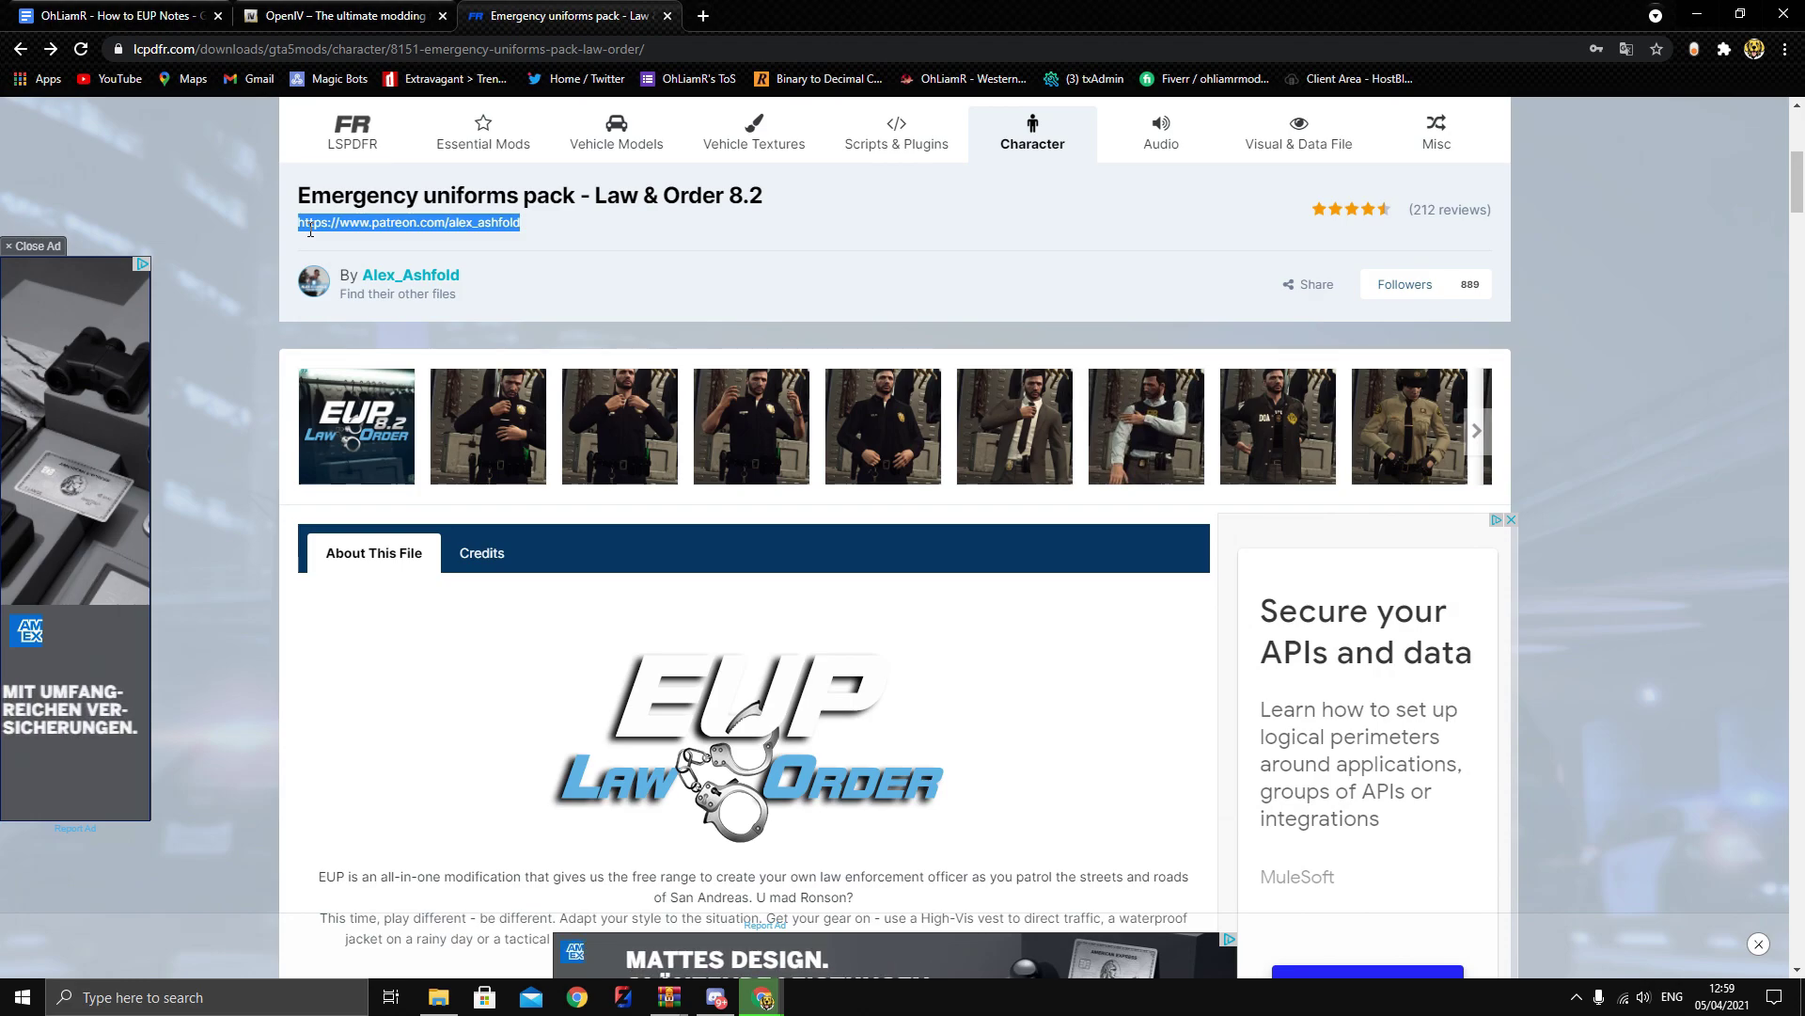
click(707, 210)
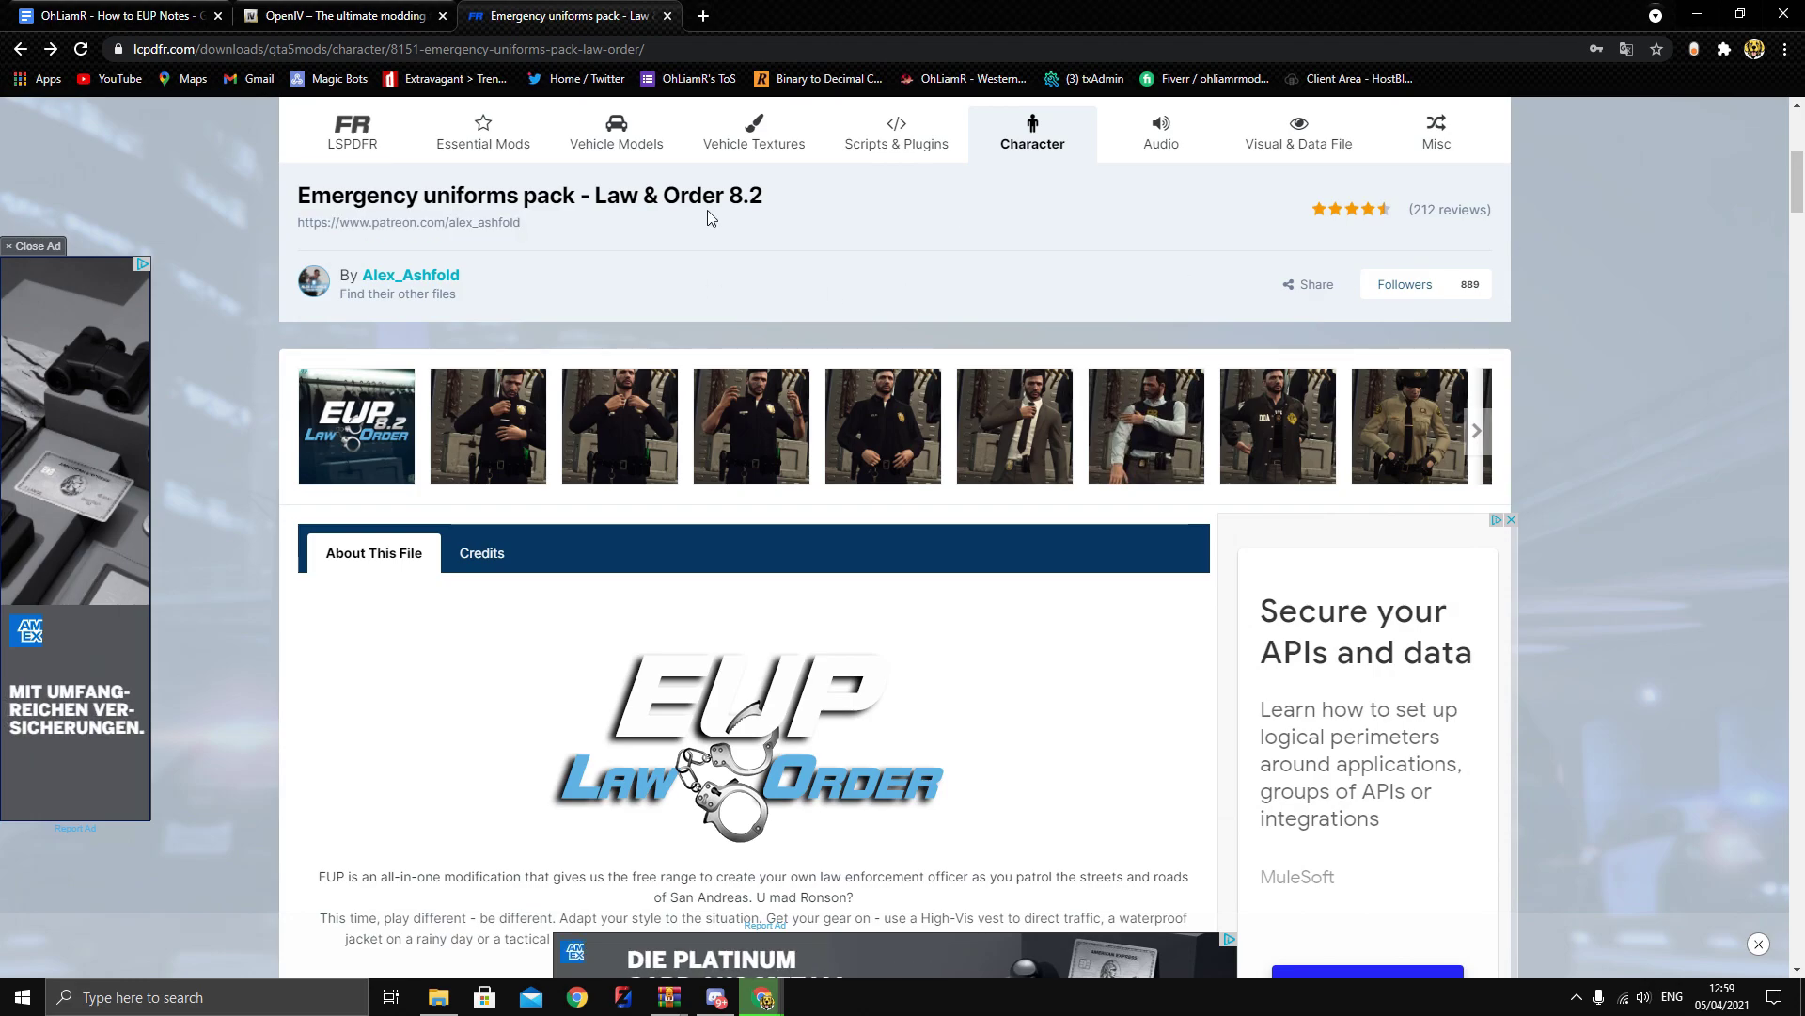
Check the pack's download file list, close it, and minimize Chrome
scroll(766, 386, down, 7)
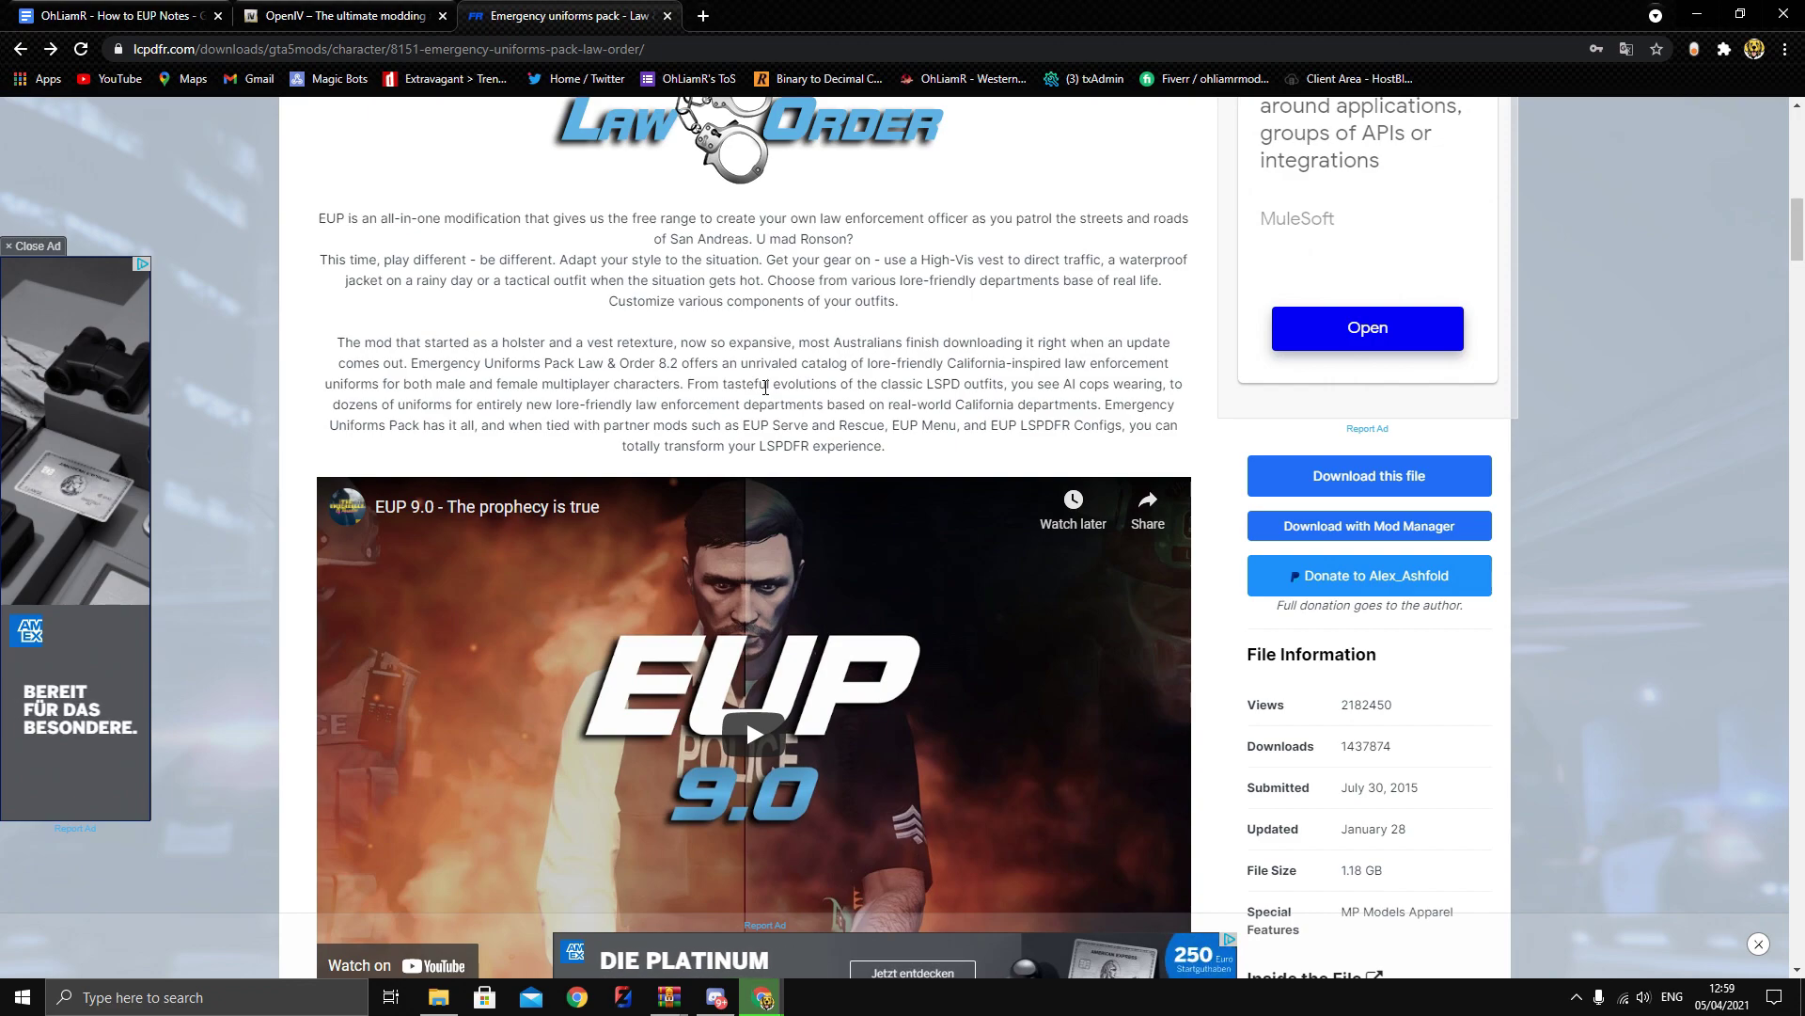
scroll(1363, 395, down, 3)
click(1369, 194)
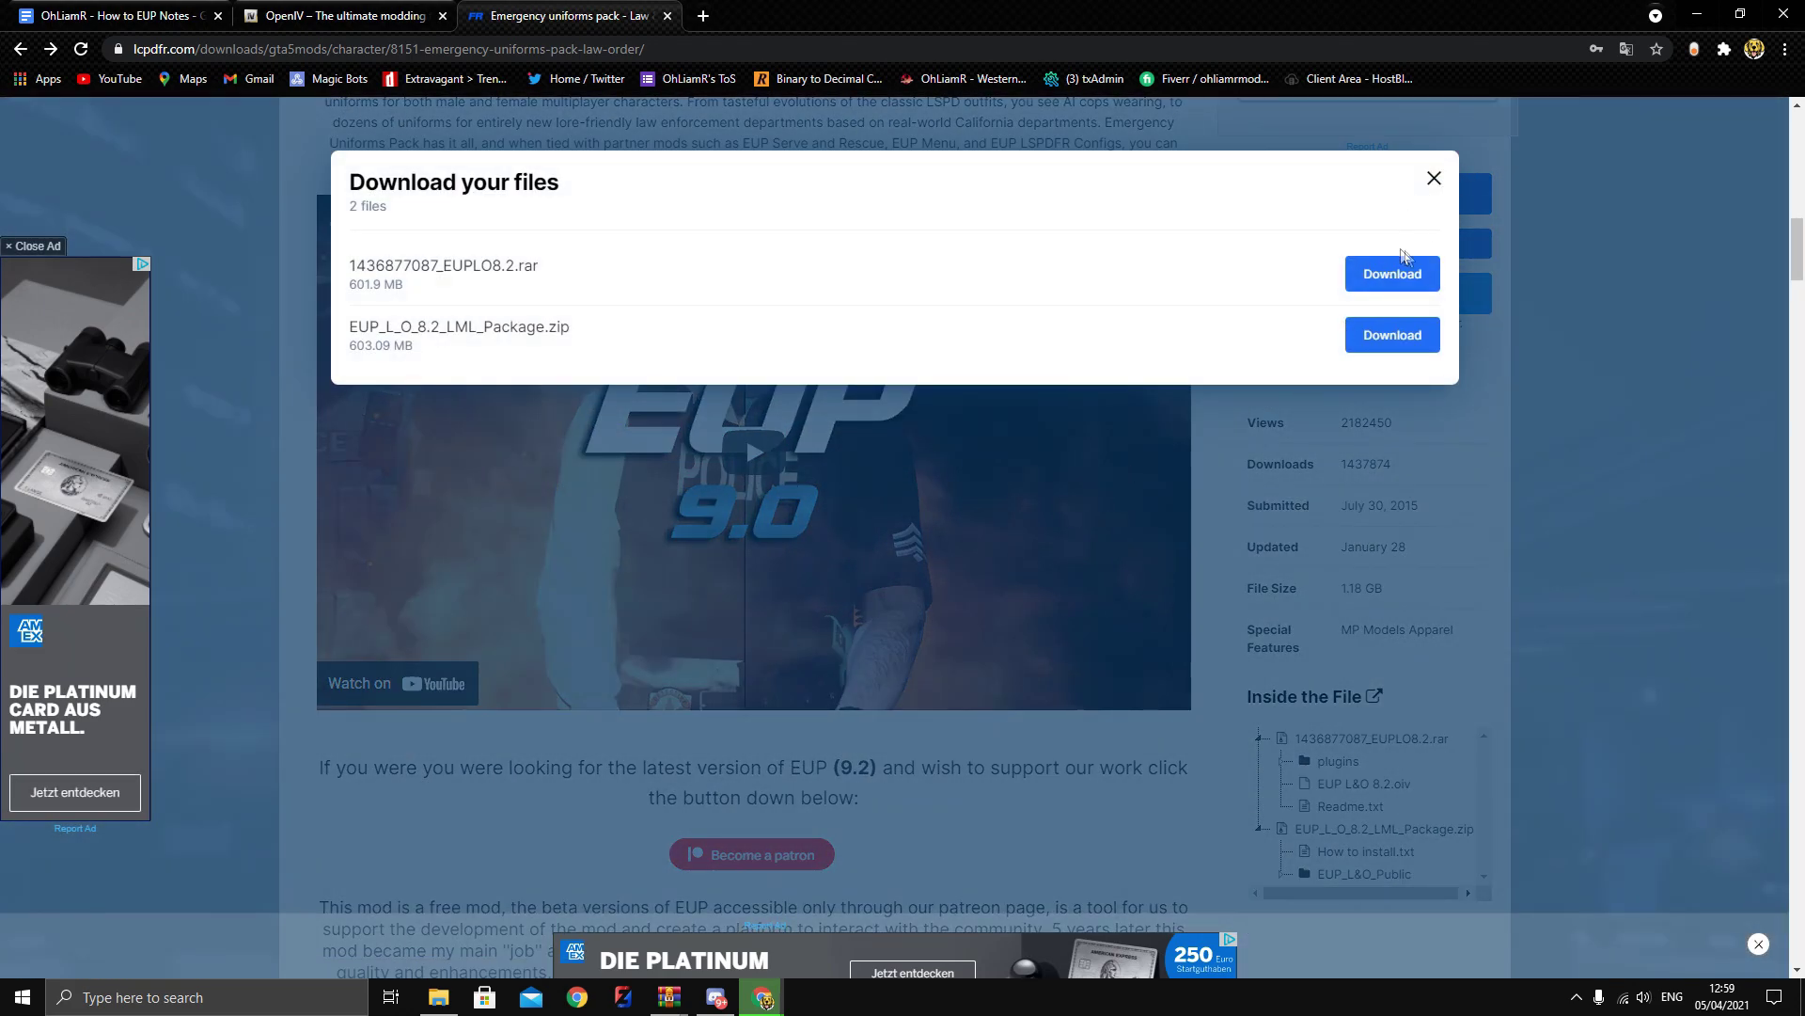
click(1516, 158)
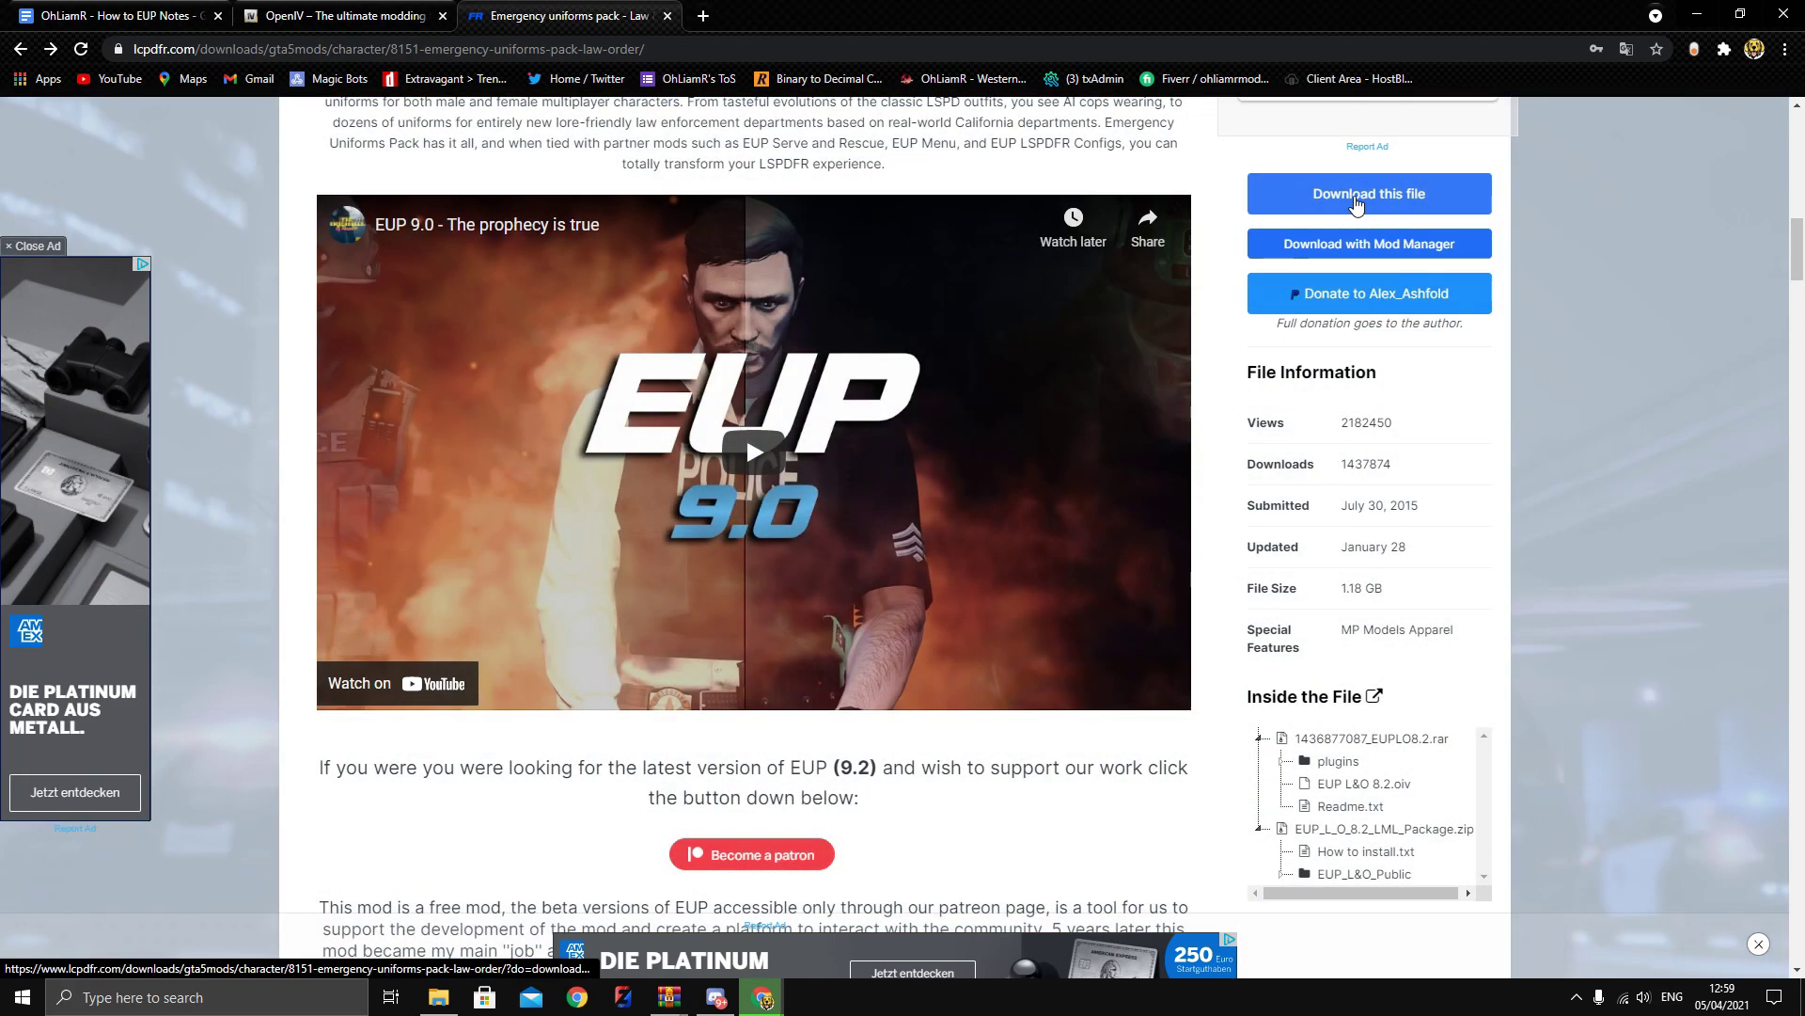
scroll(1110, 325, up, 5)
scroll(1109, 325, up, 10)
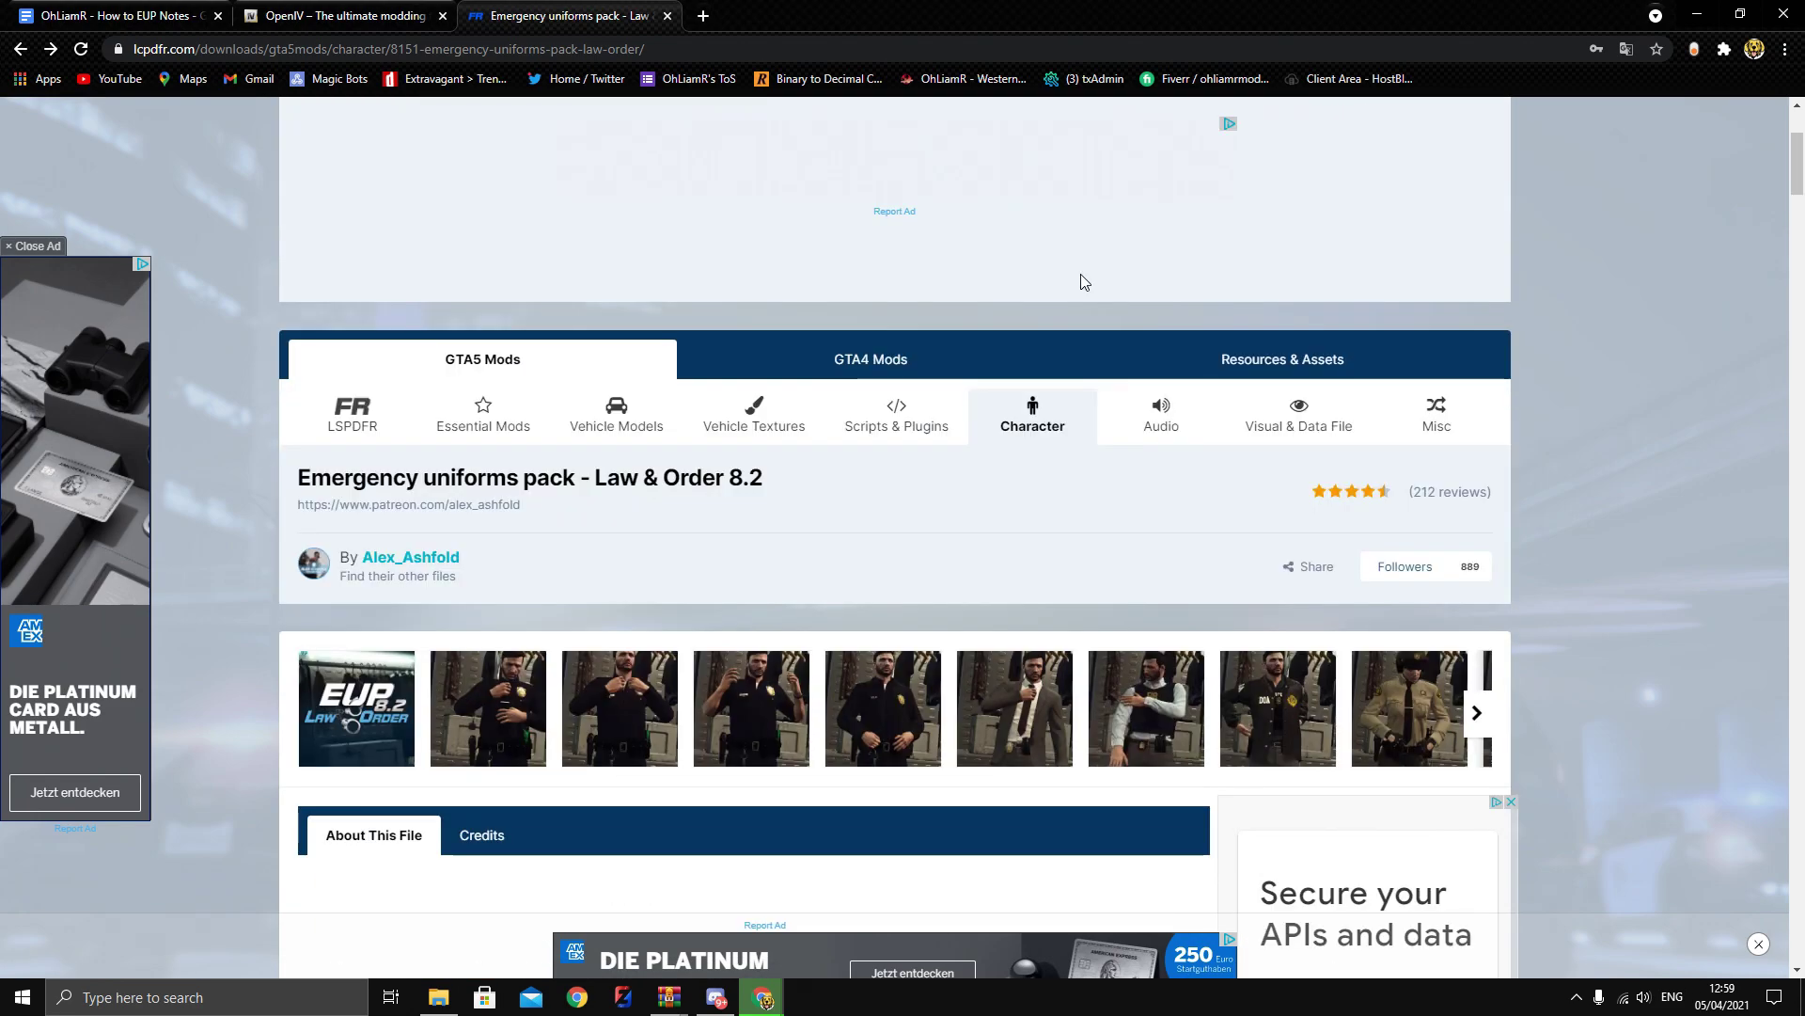
click(1697, 13)
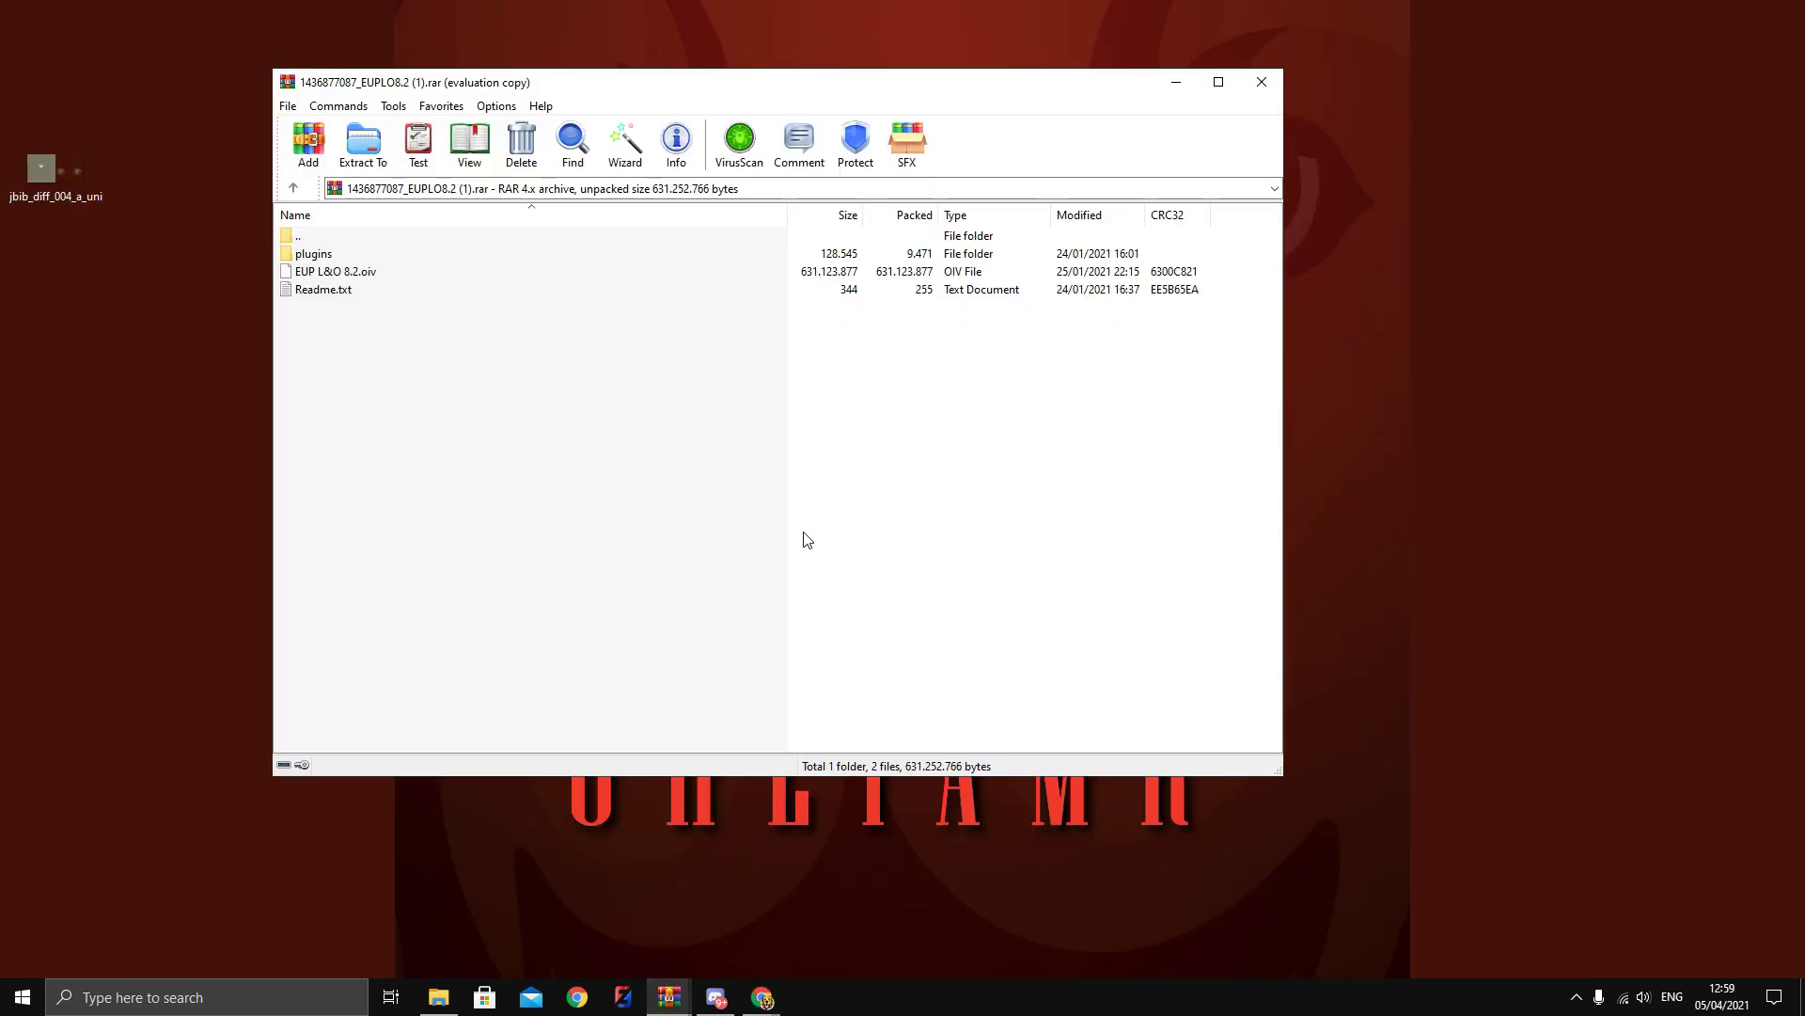
Drag EUP L&O 8.2.oiv out of the WinRAR archive onto the desktop and close WinRAR
drag(694, 87, 992, 98)
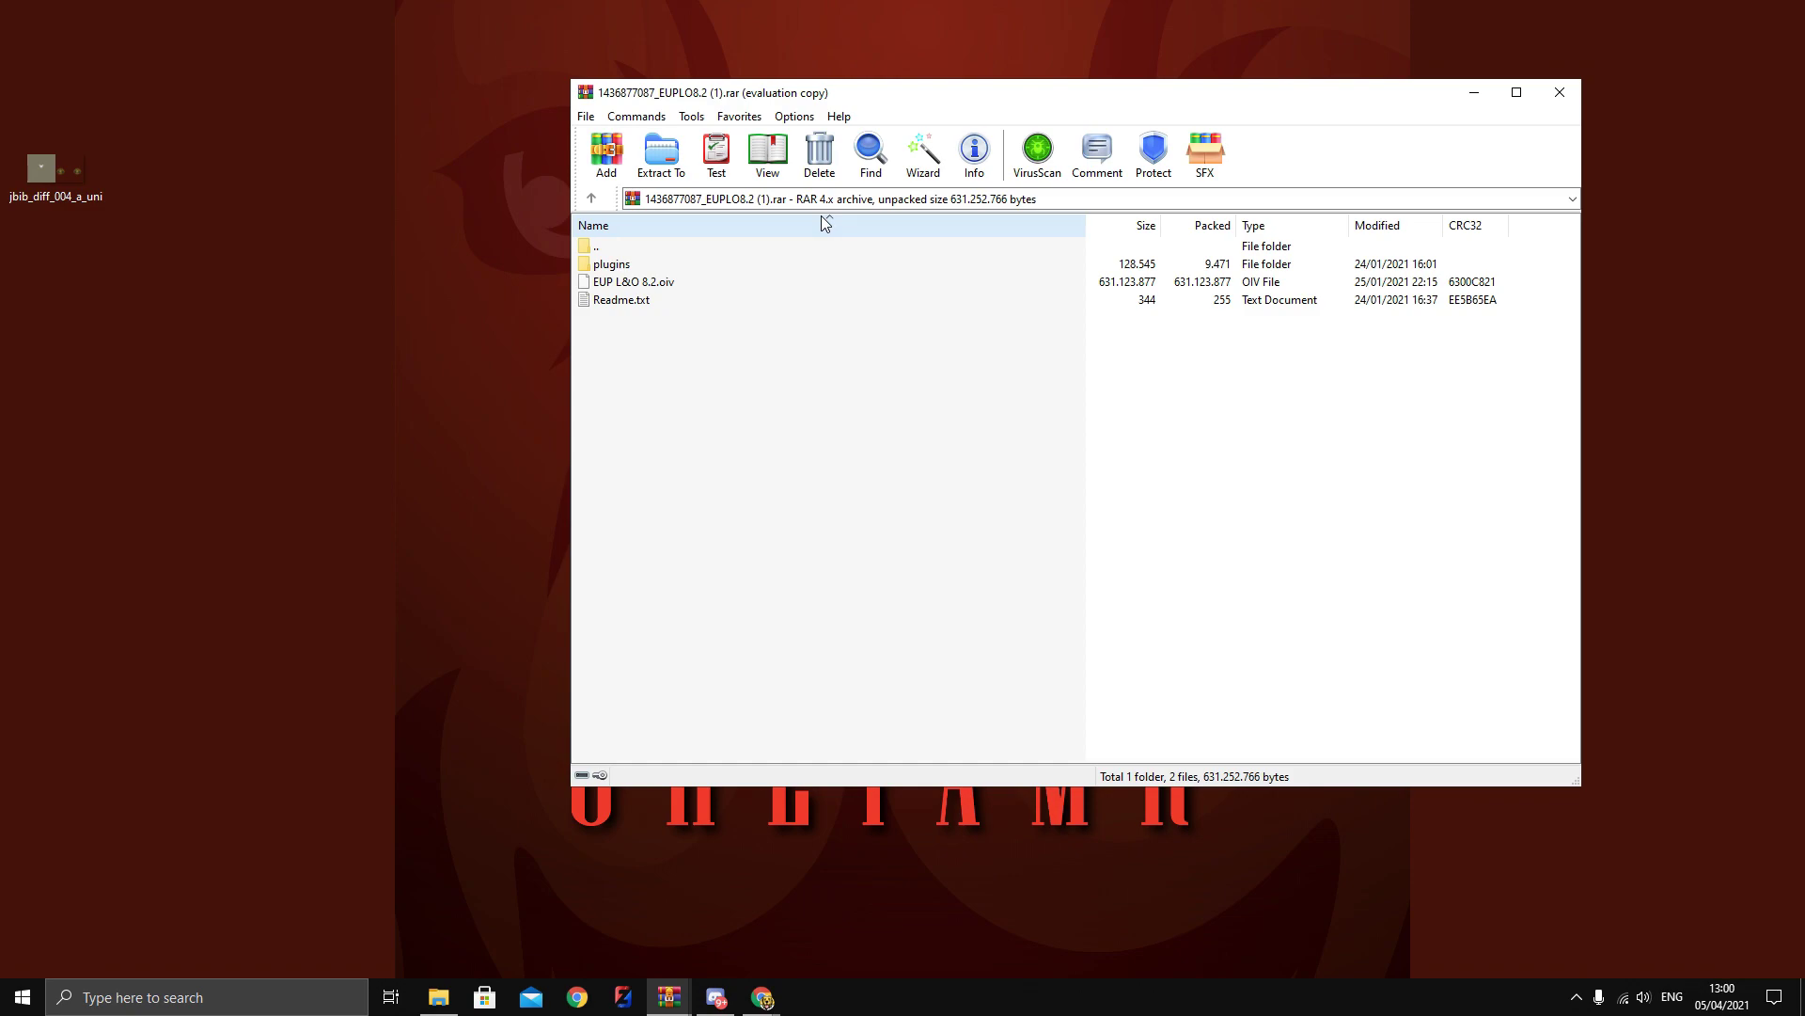
click(681, 267)
click(675, 290)
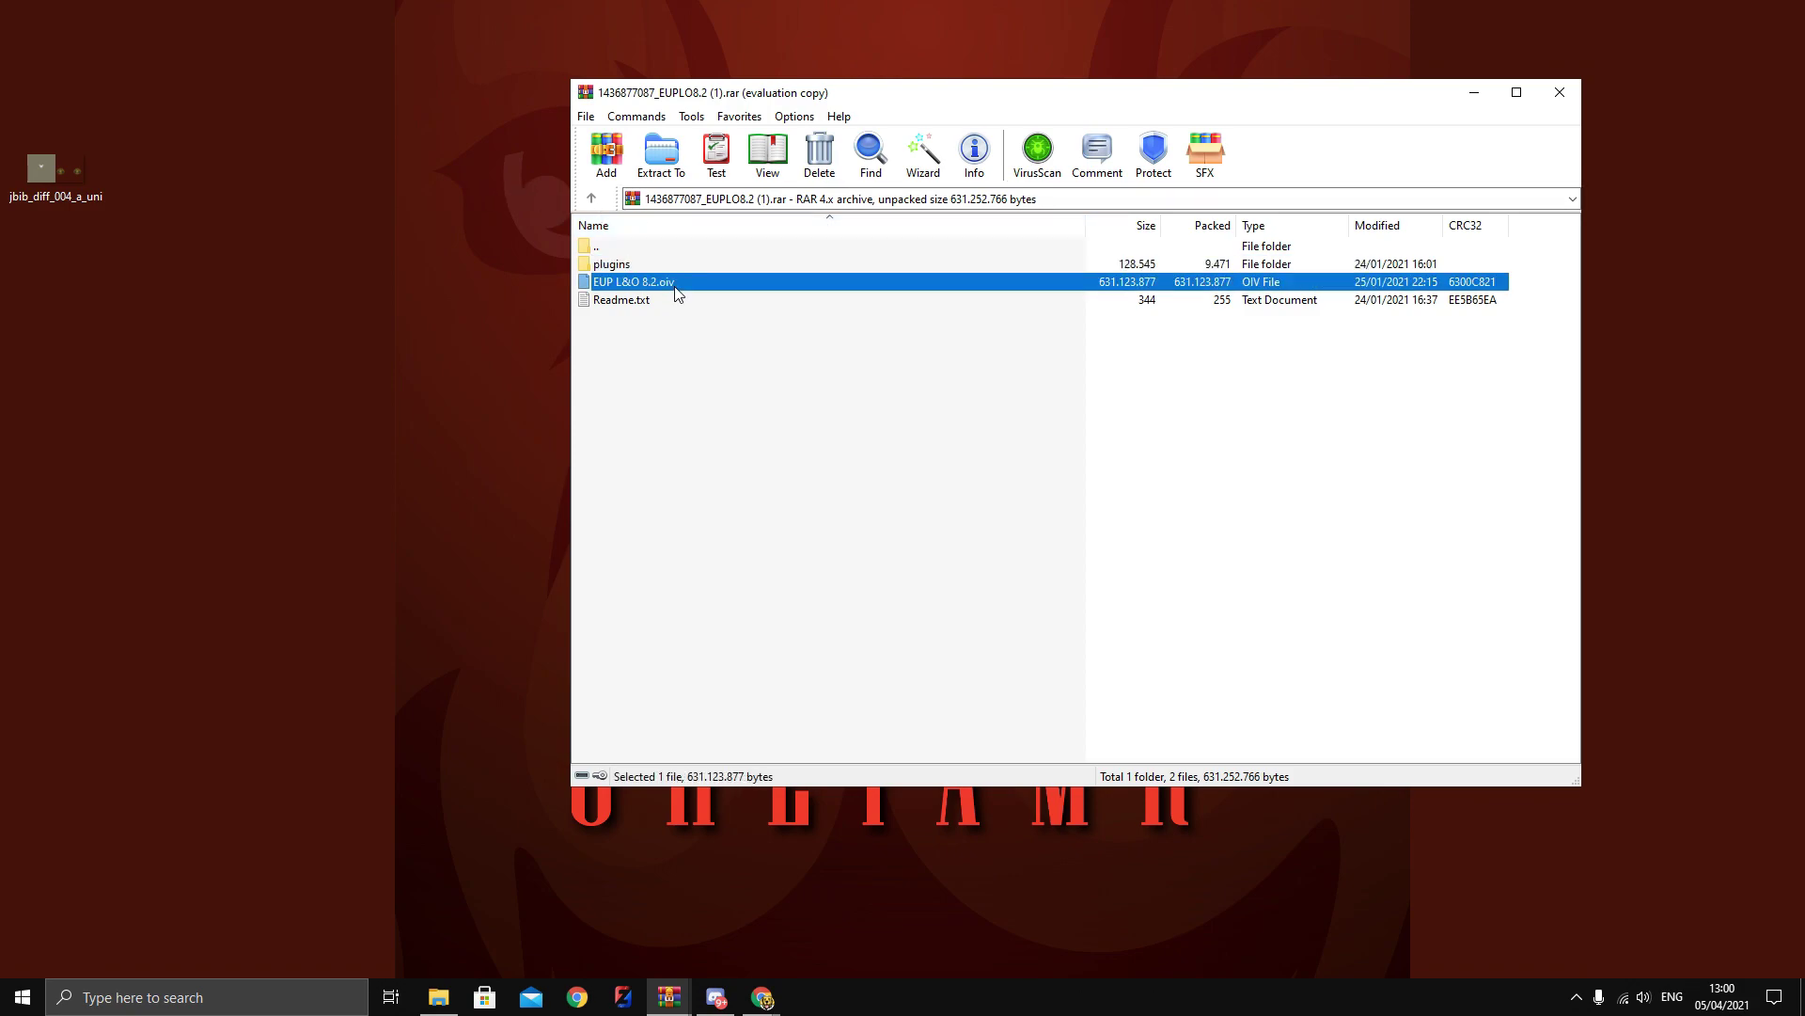
click(677, 299)
click(677, 283)
click(668, 228)
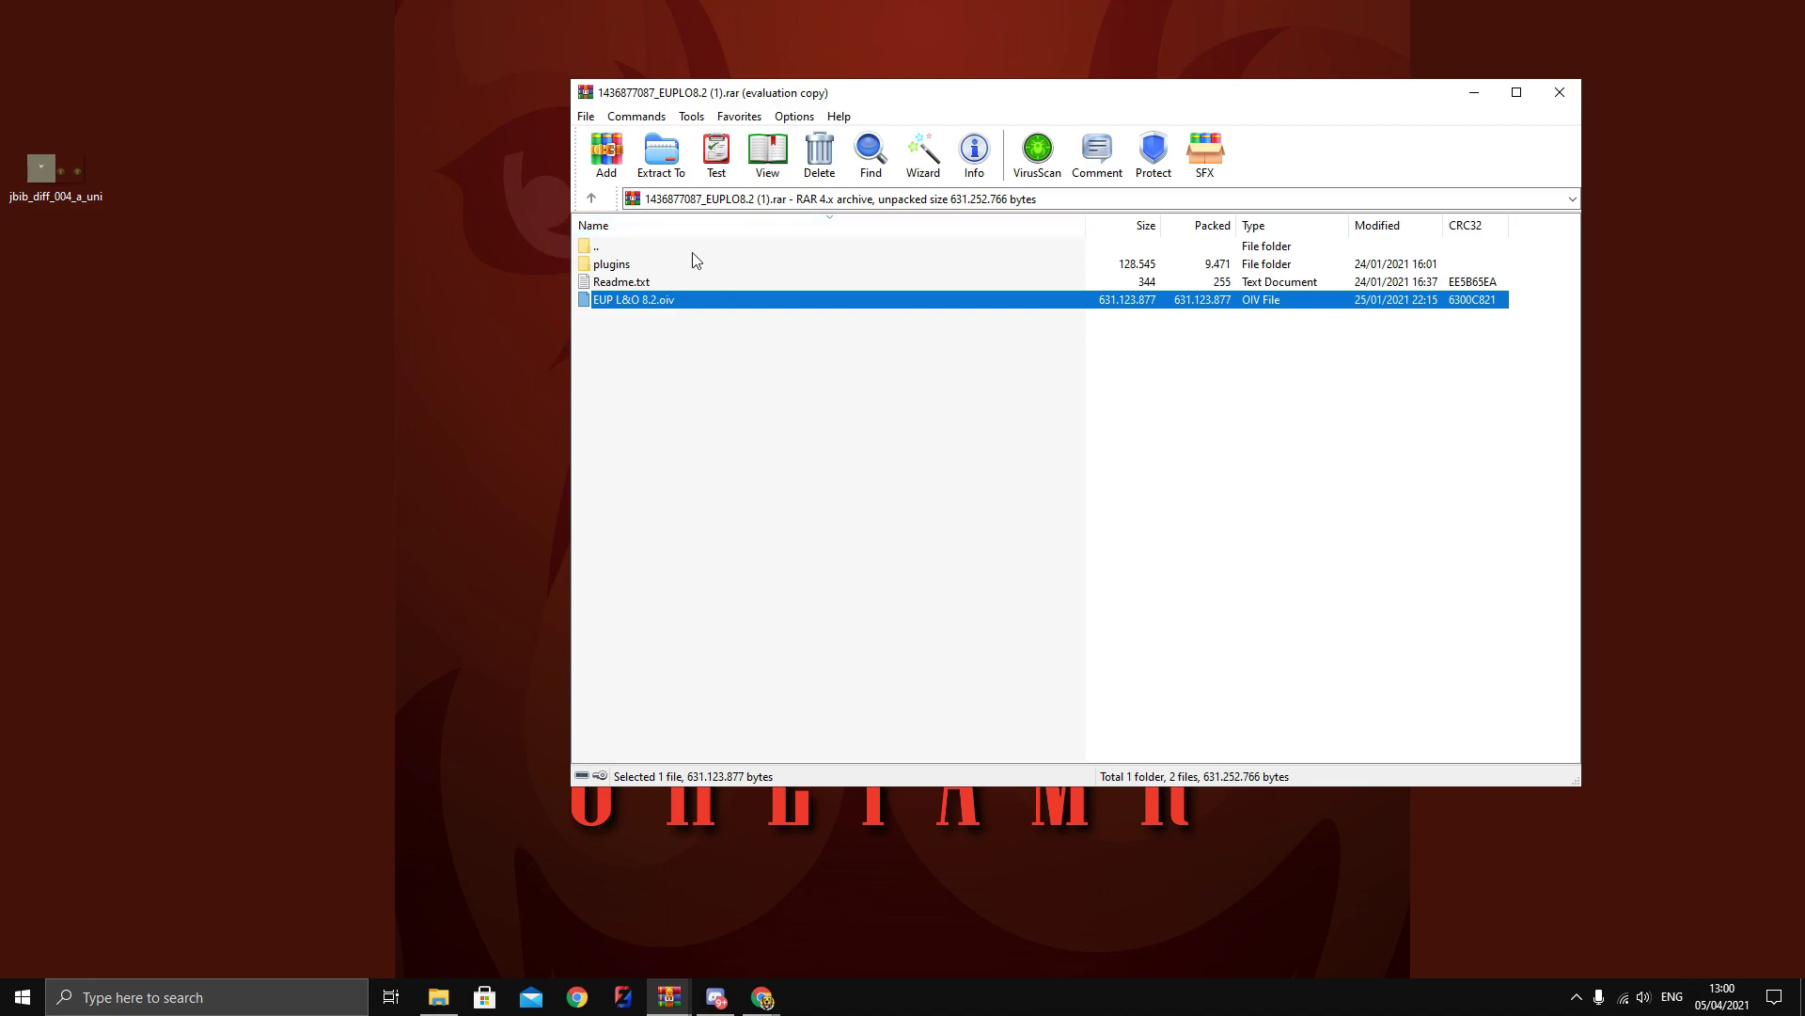
click(668, 226)
click(678, 263)
drag(684, 289, 83, 256)
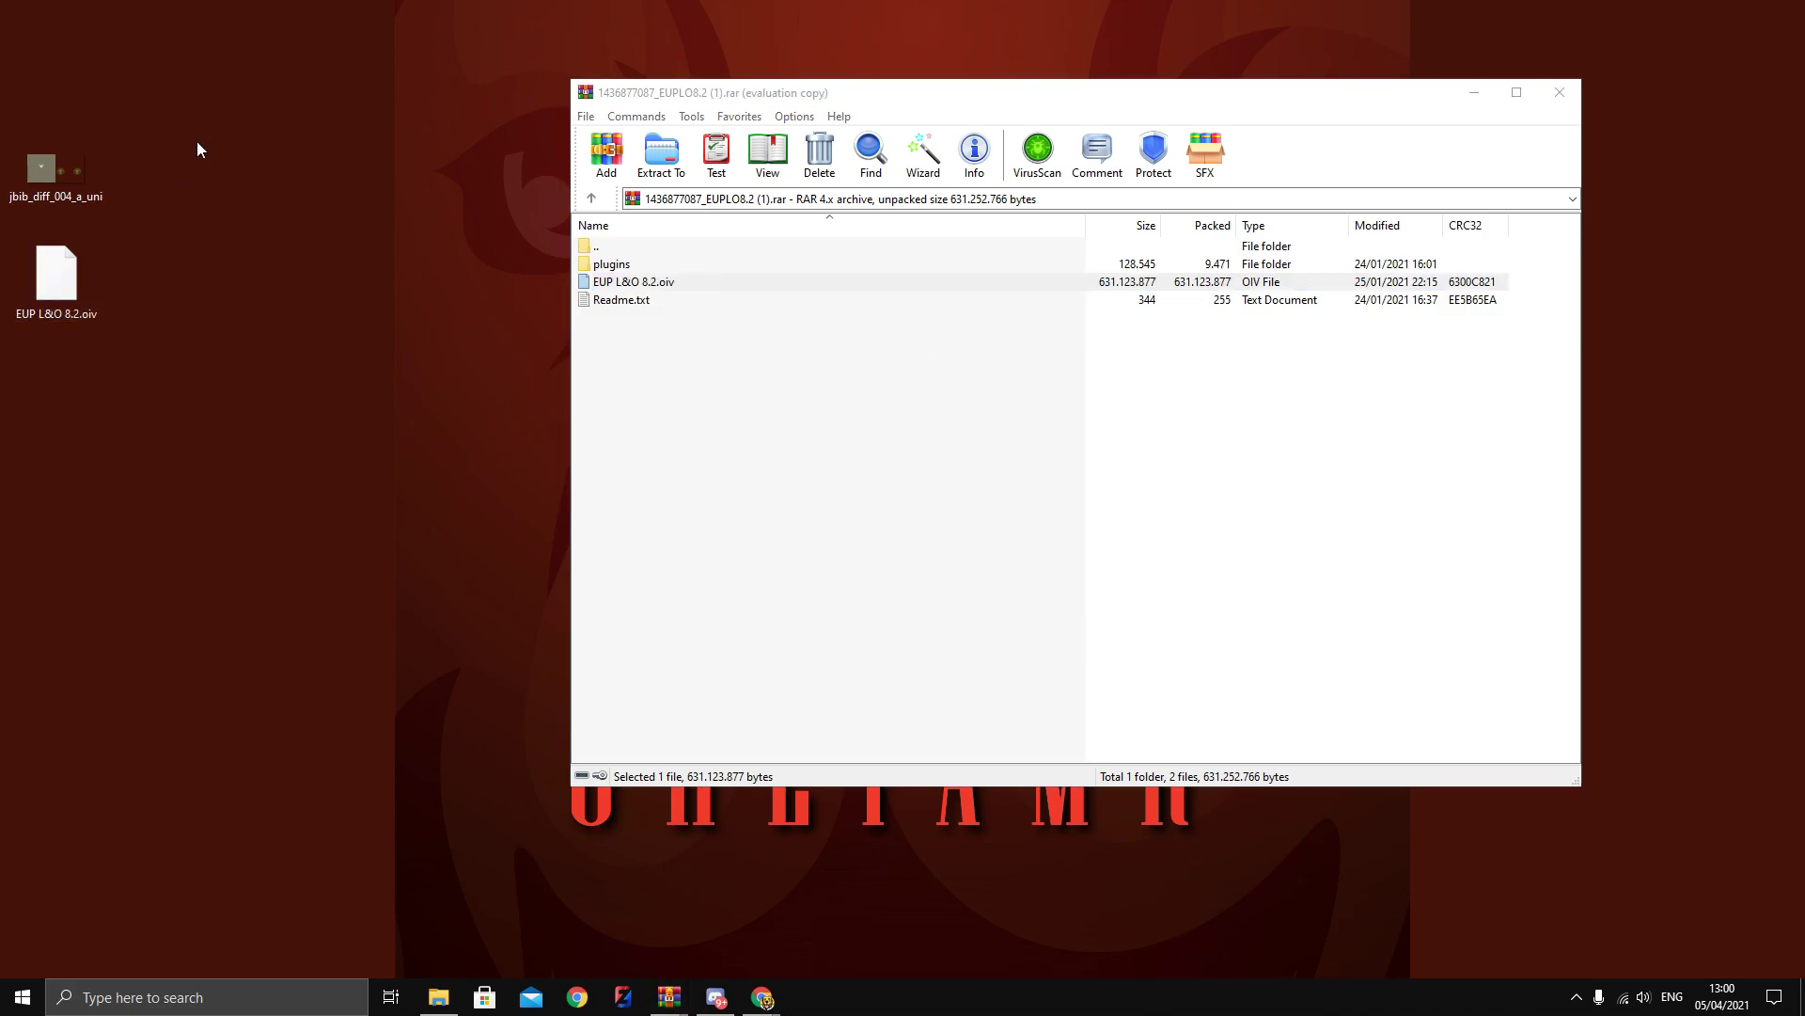
click(1575, 86)
drag(51, 174, 58, 56)
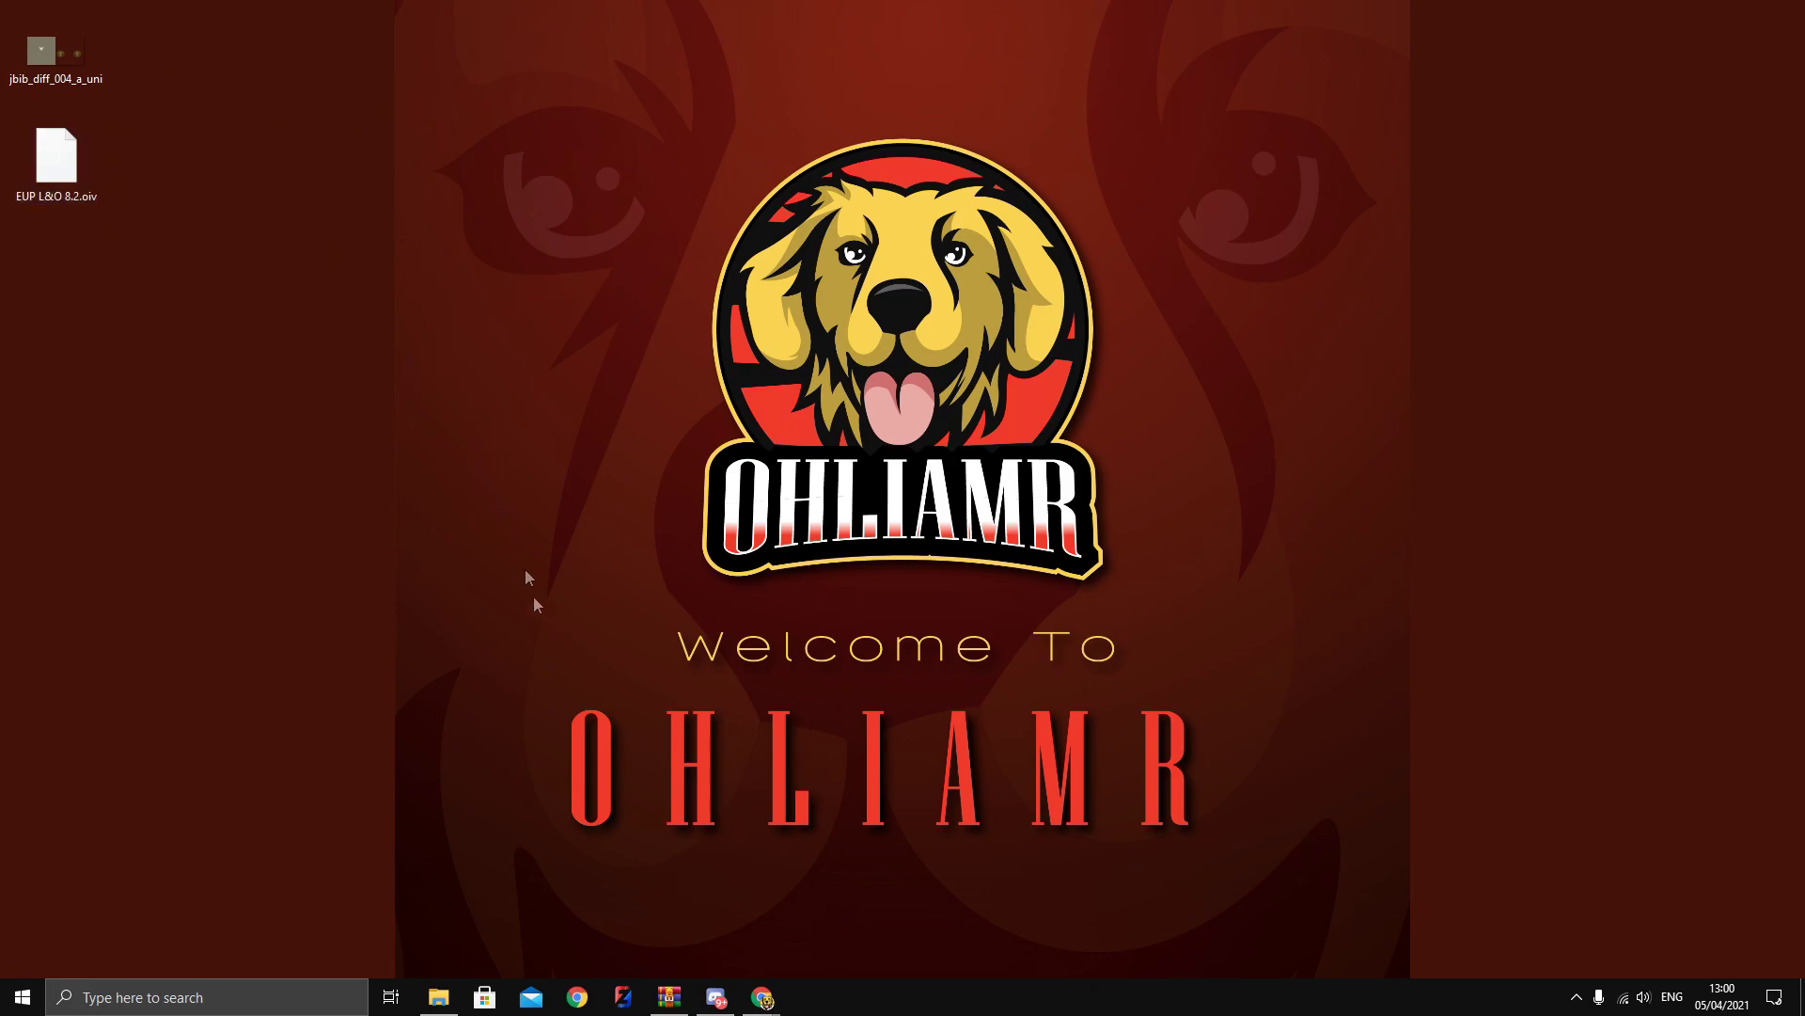
Launch OpenIV from Start search and open Grand Theft Auto V for Windows
click(344, 995)
text(op)
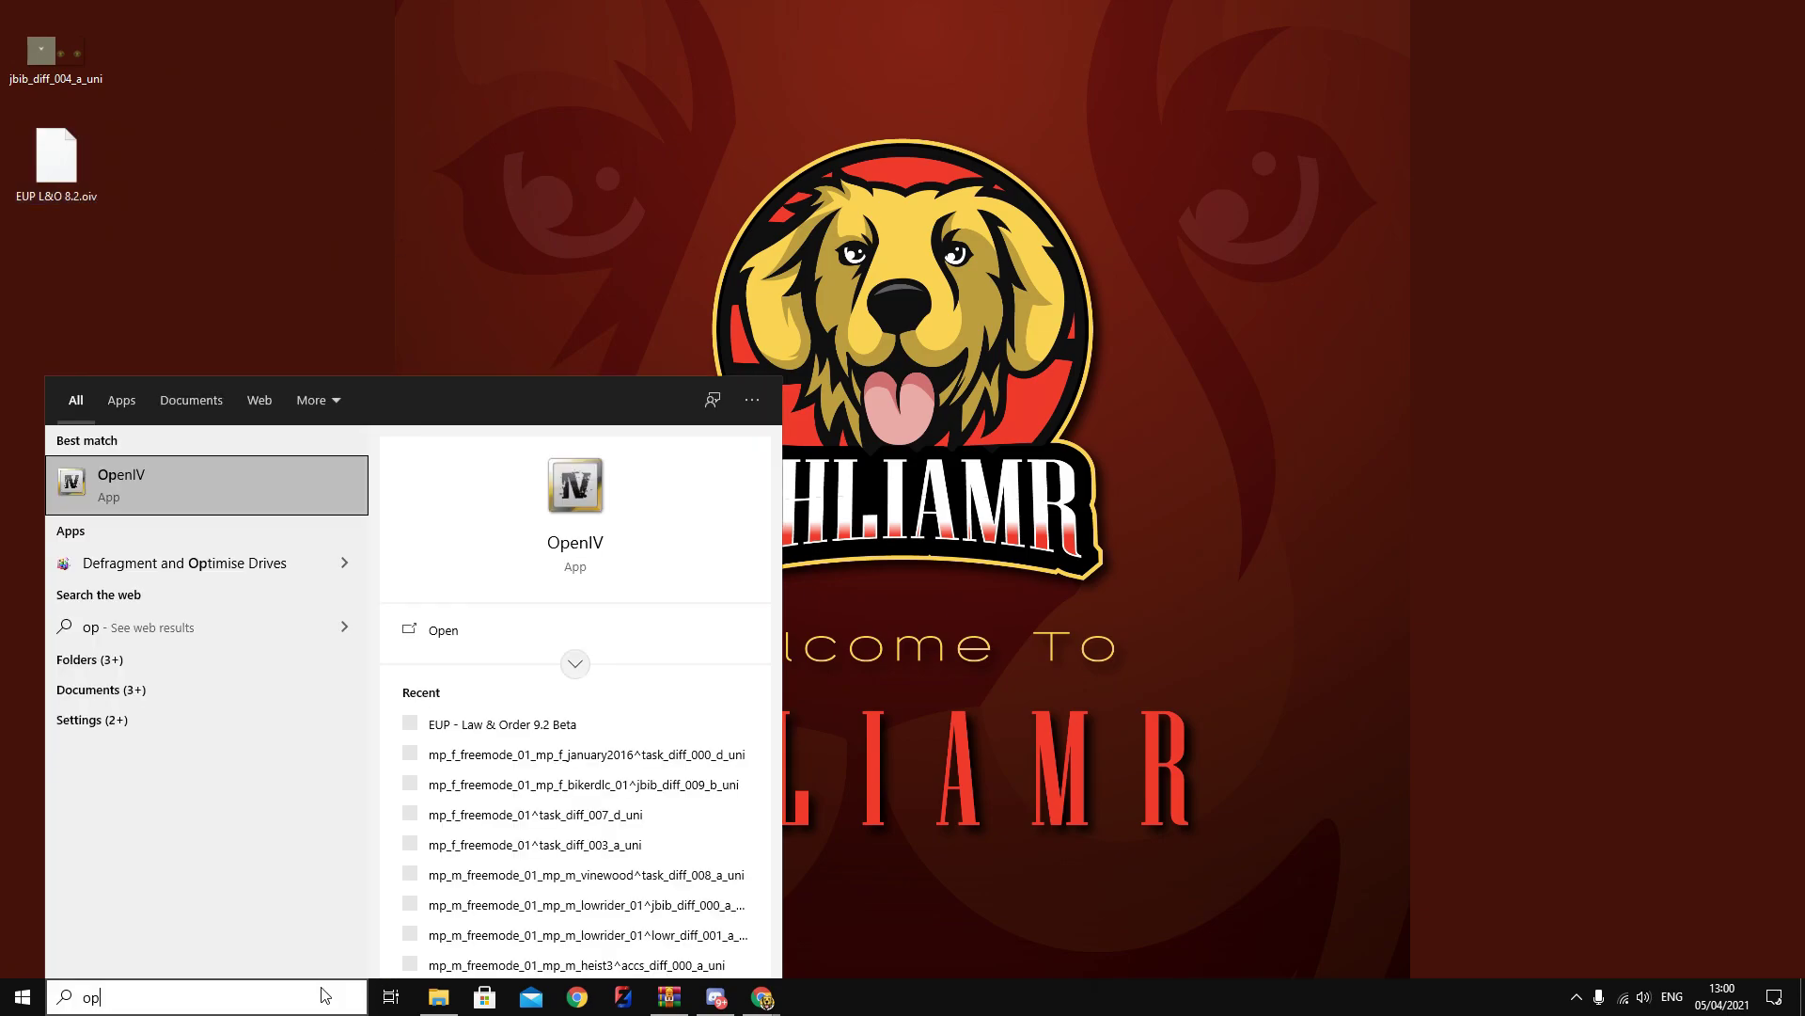
key(Return)
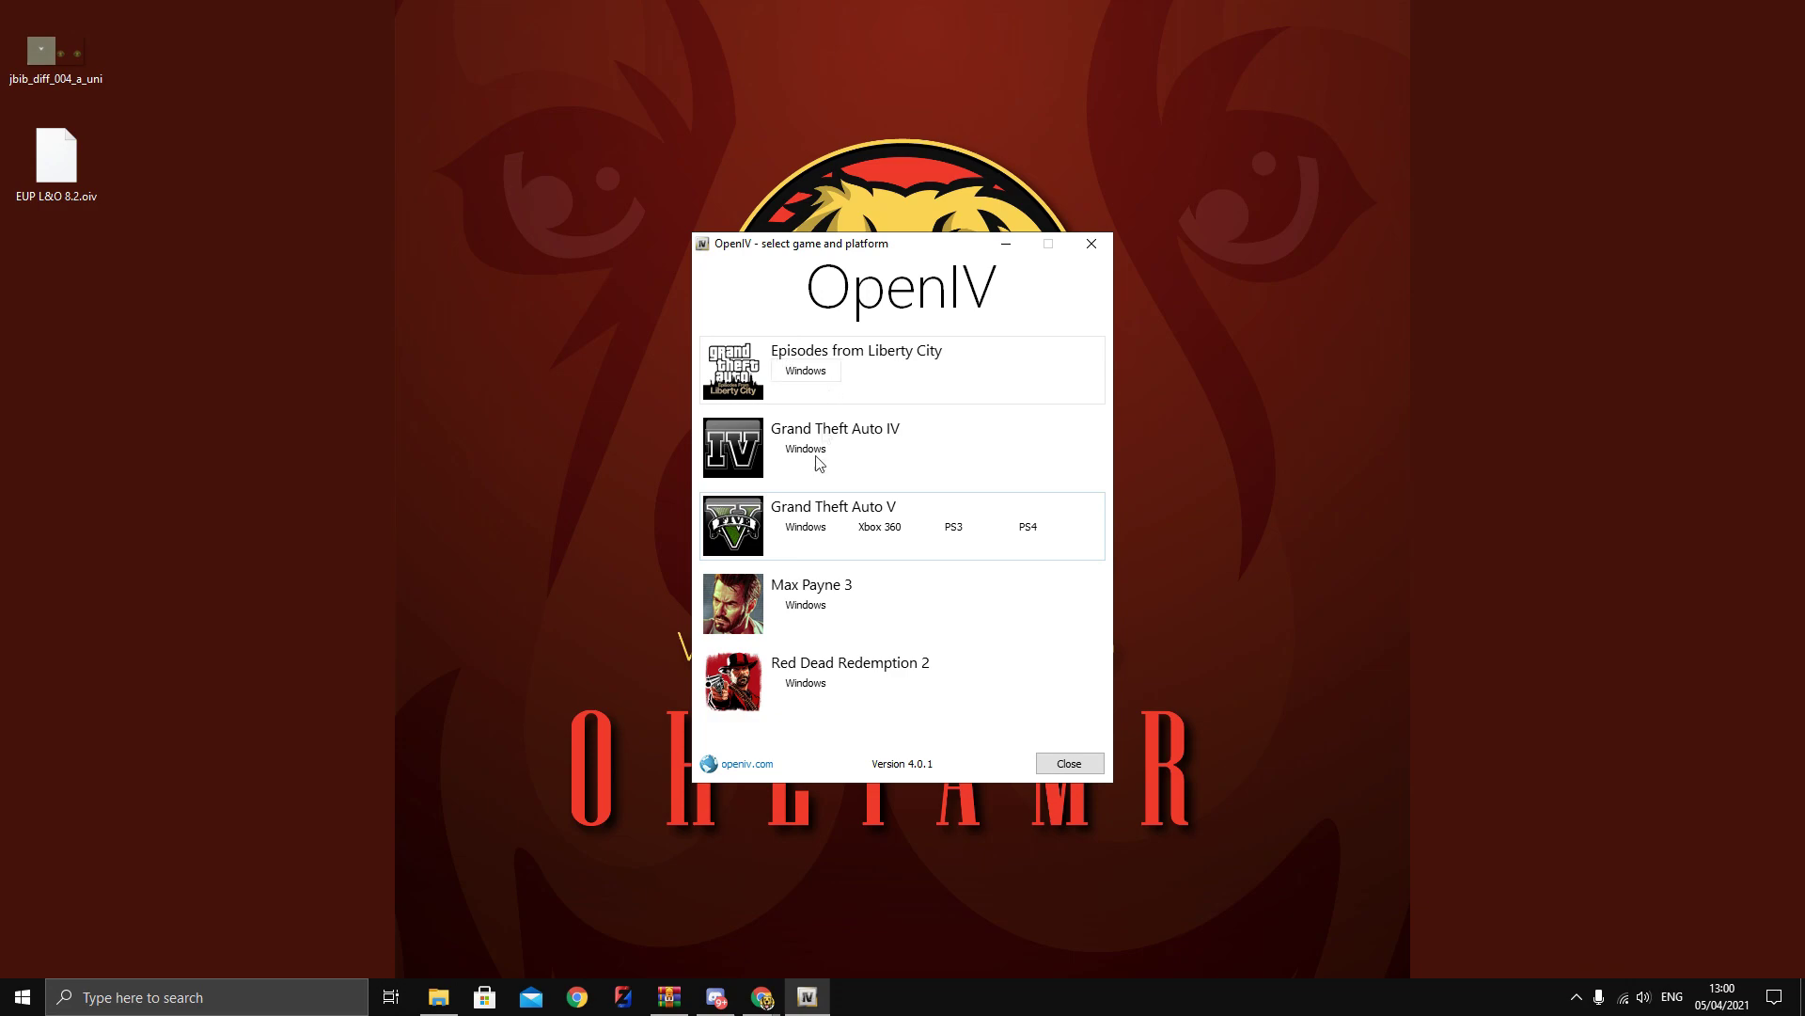
click(845, 507)
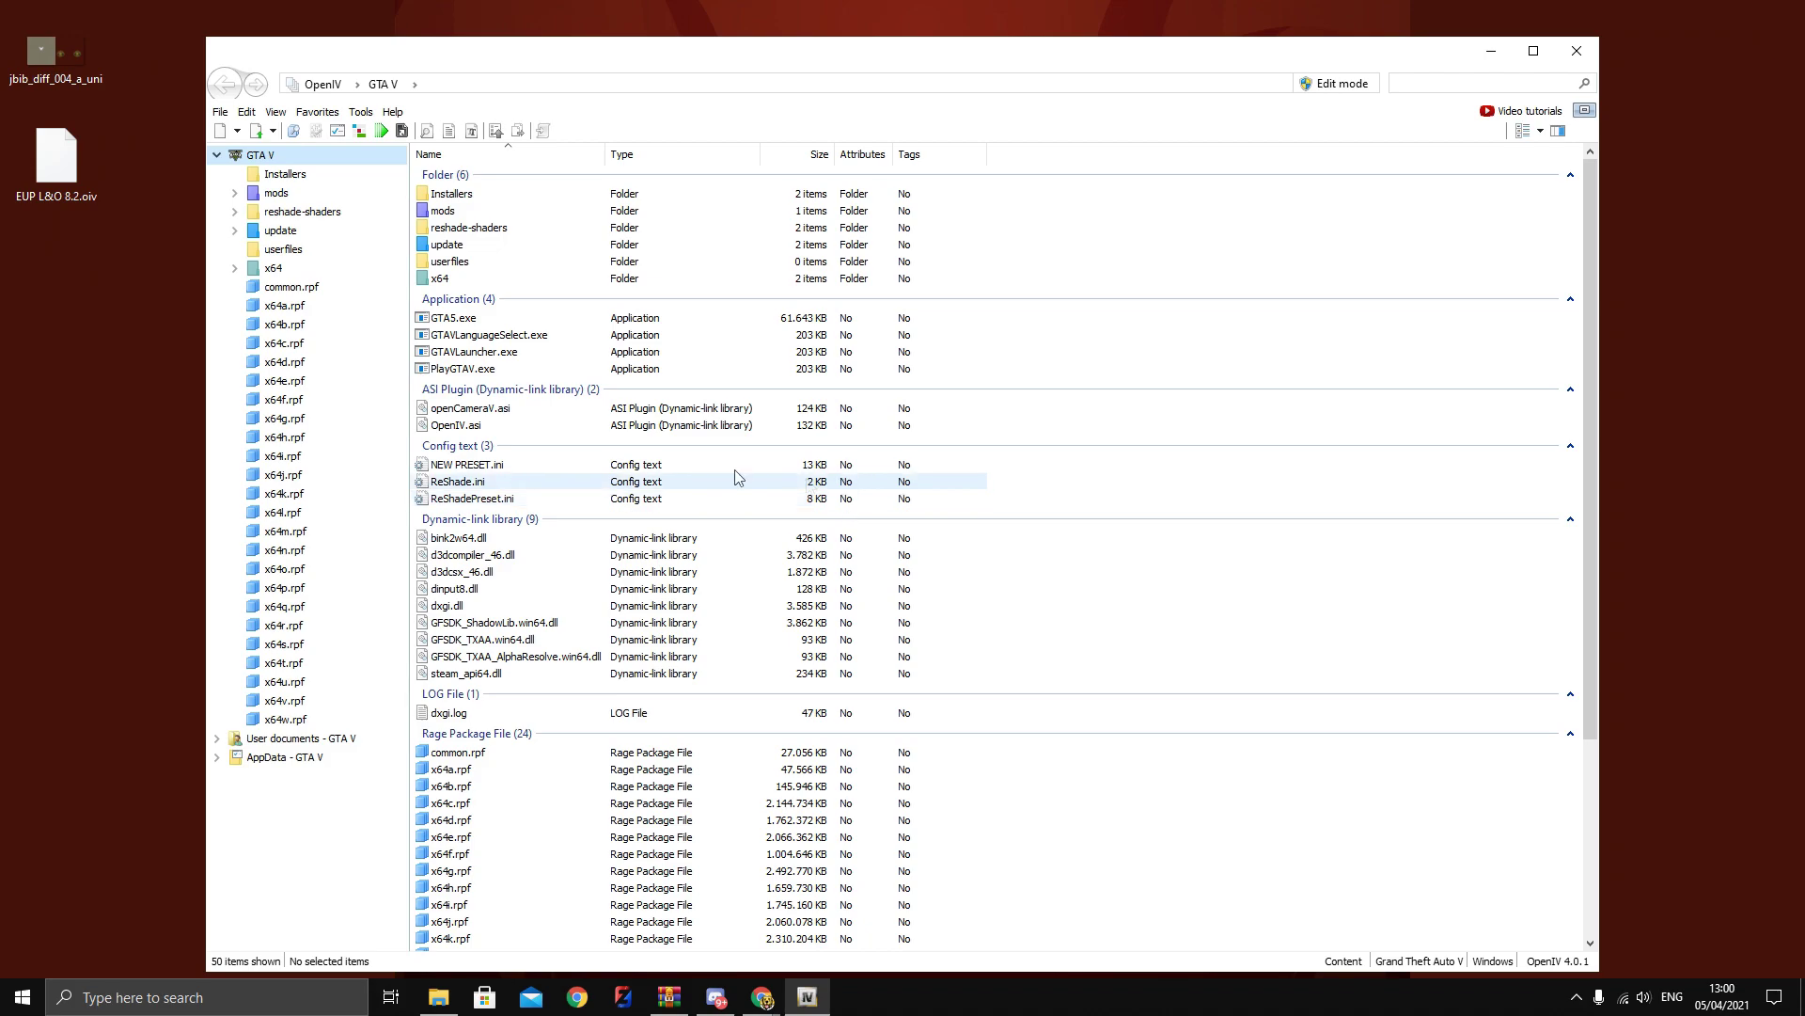
Browse the Grand Theft Auto V folder in File Explorer, checking the mods and update folders
key(alt+Tab)
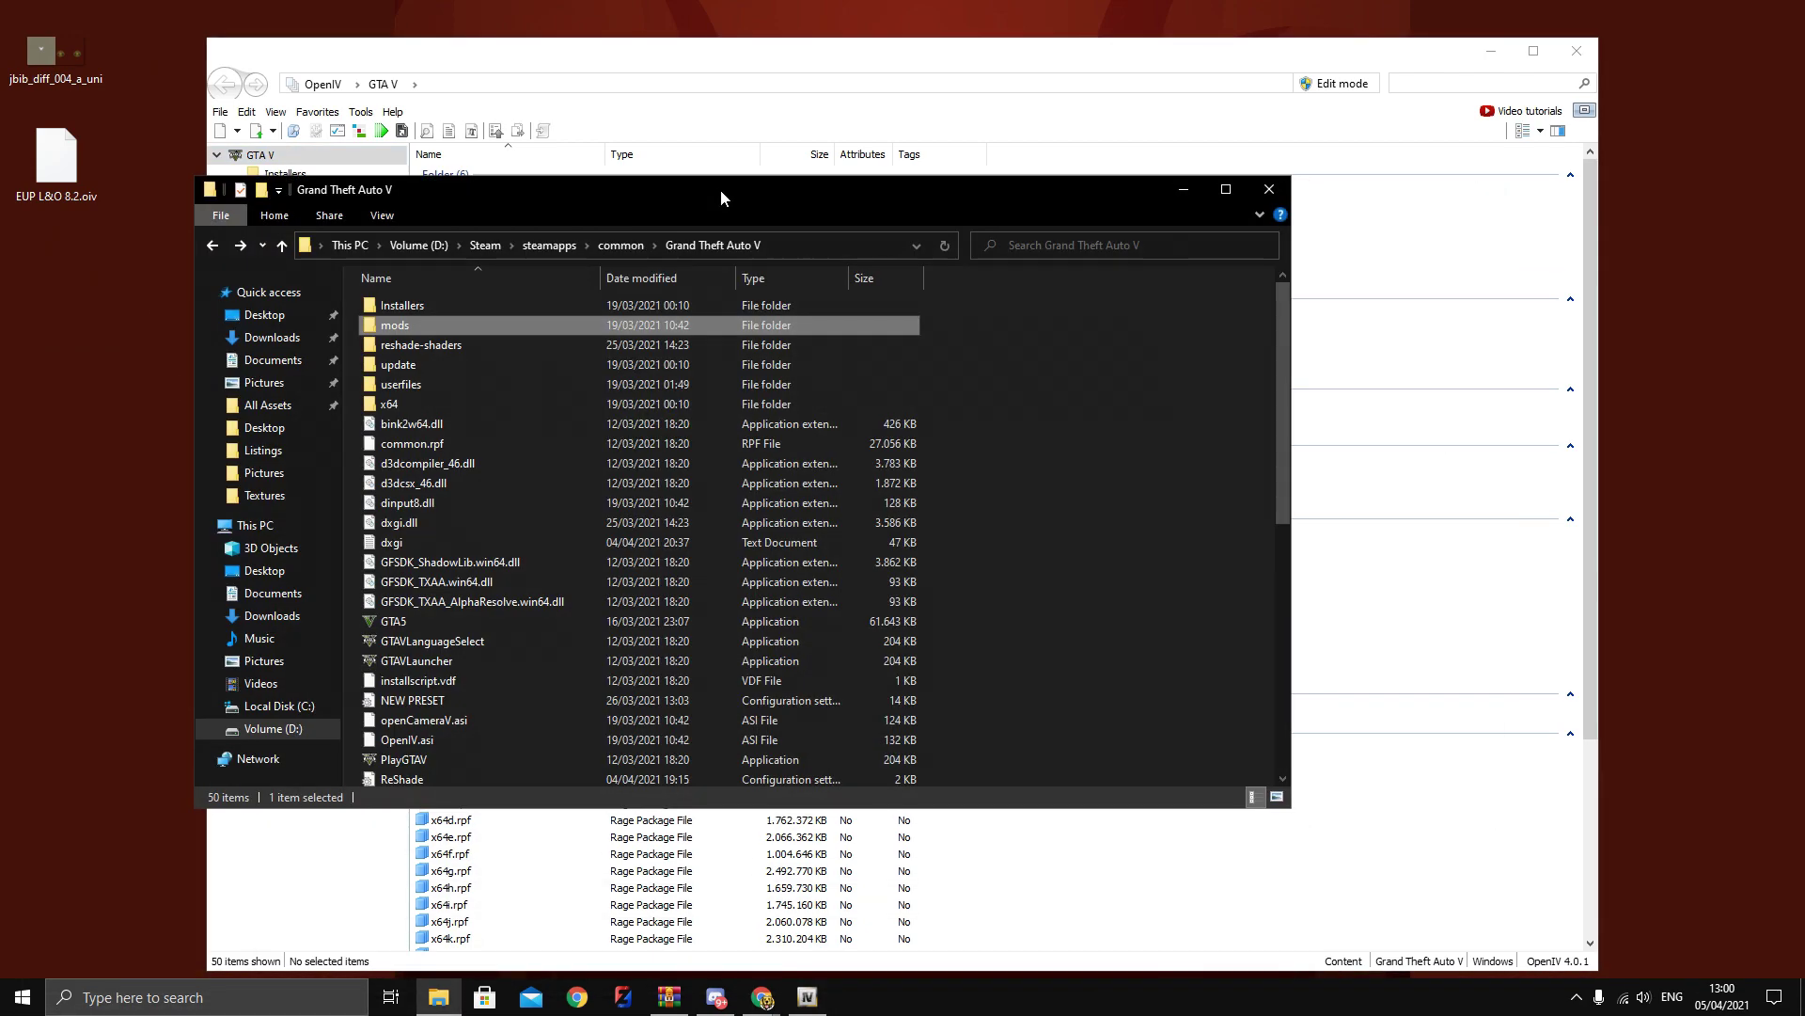
click(664, 448)
scroll(664, 448, down, 8)
scroll(707, 483, up, 8)
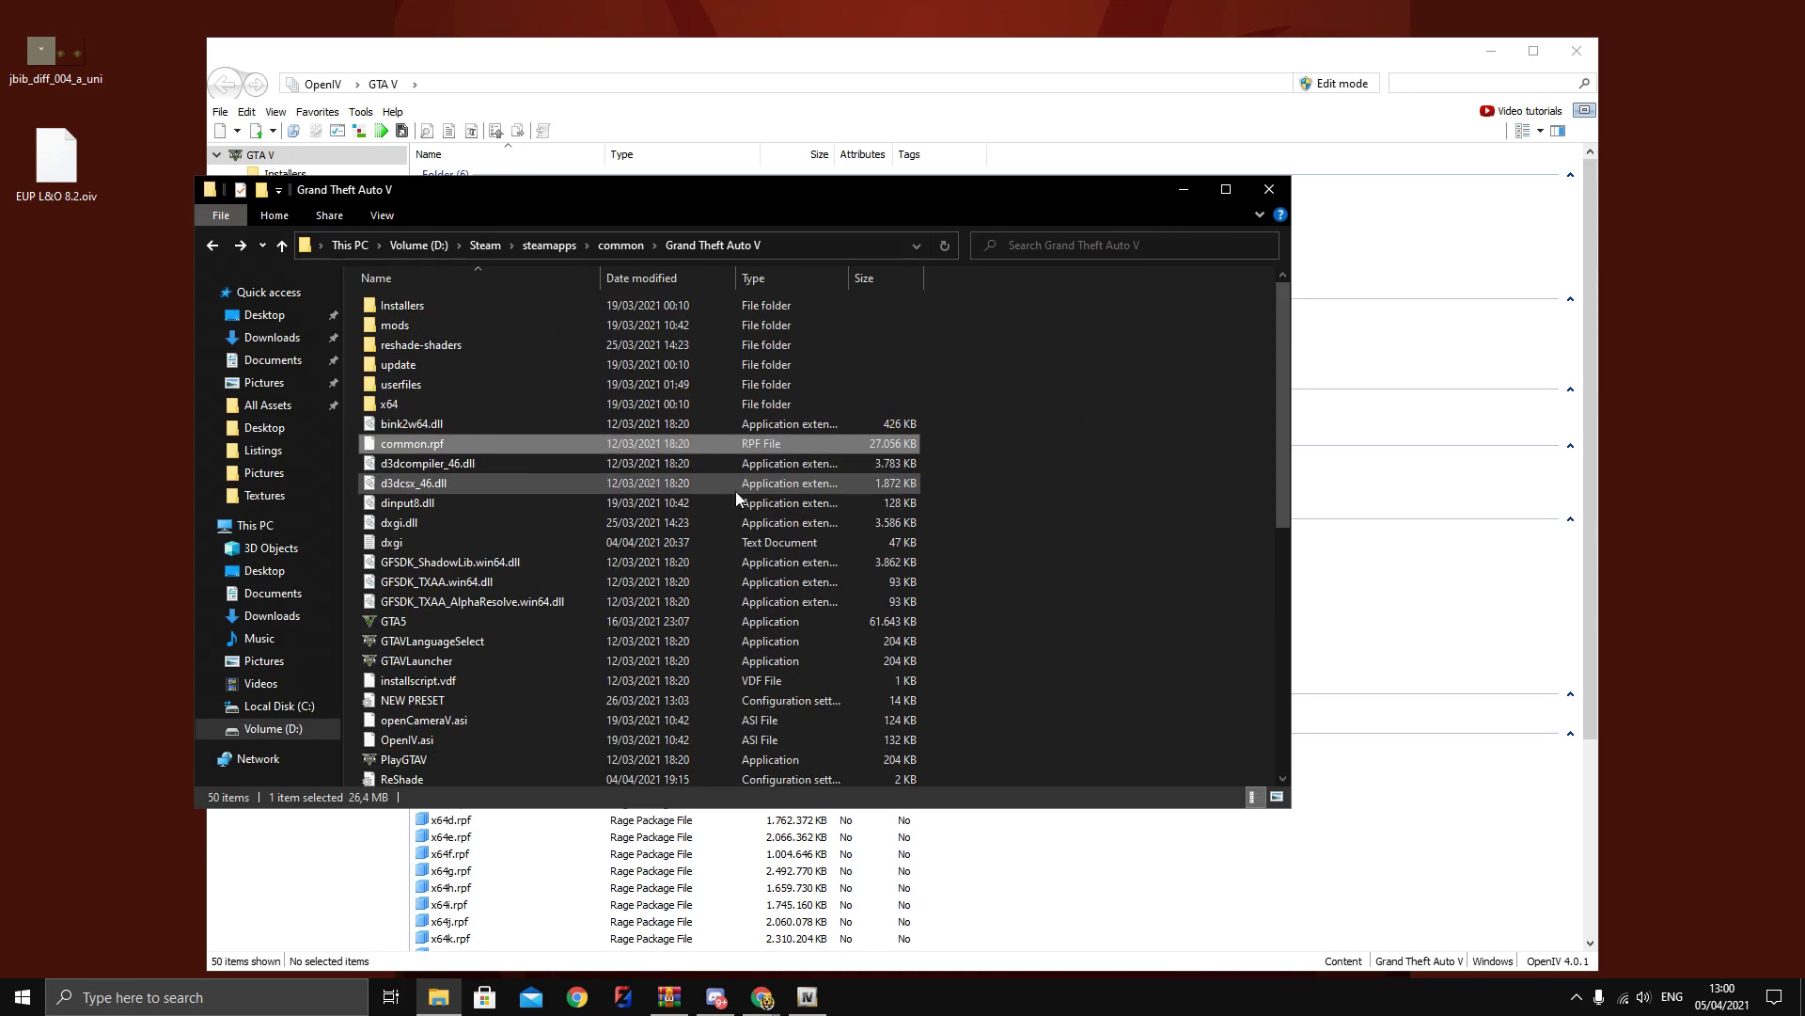
click(807, 328)
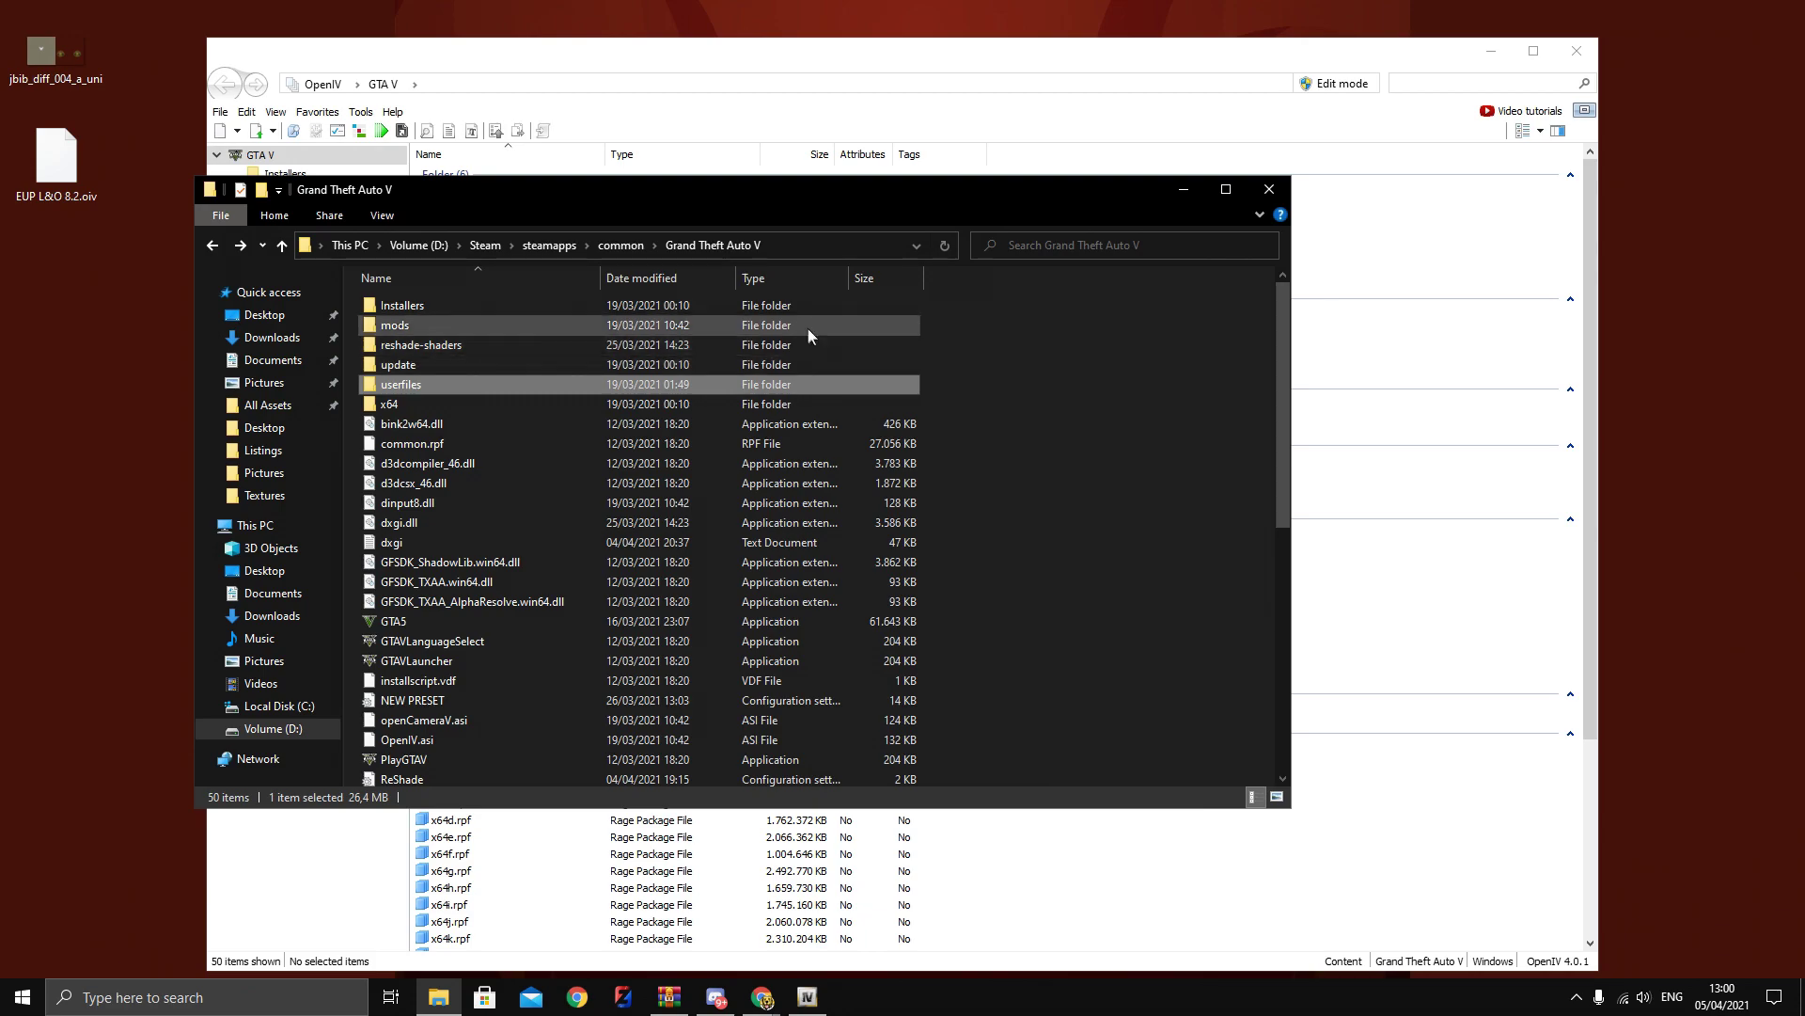
click(713, 486)
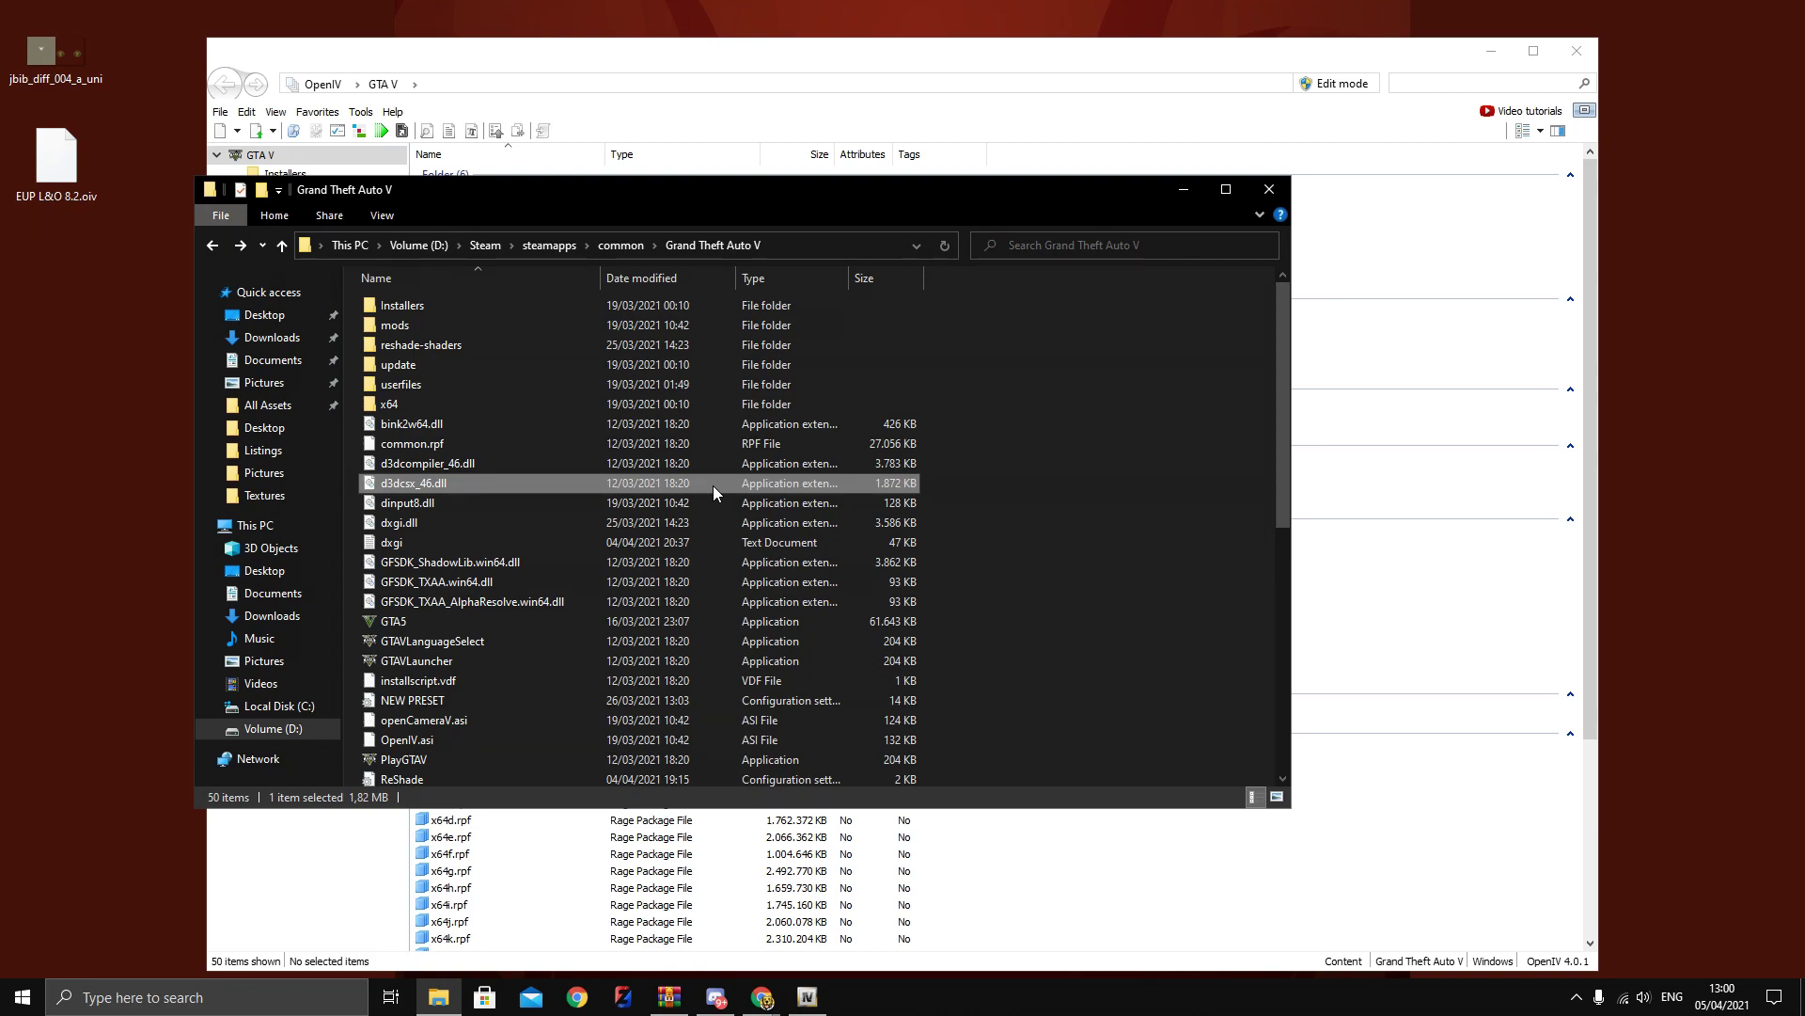
click(611, 326)
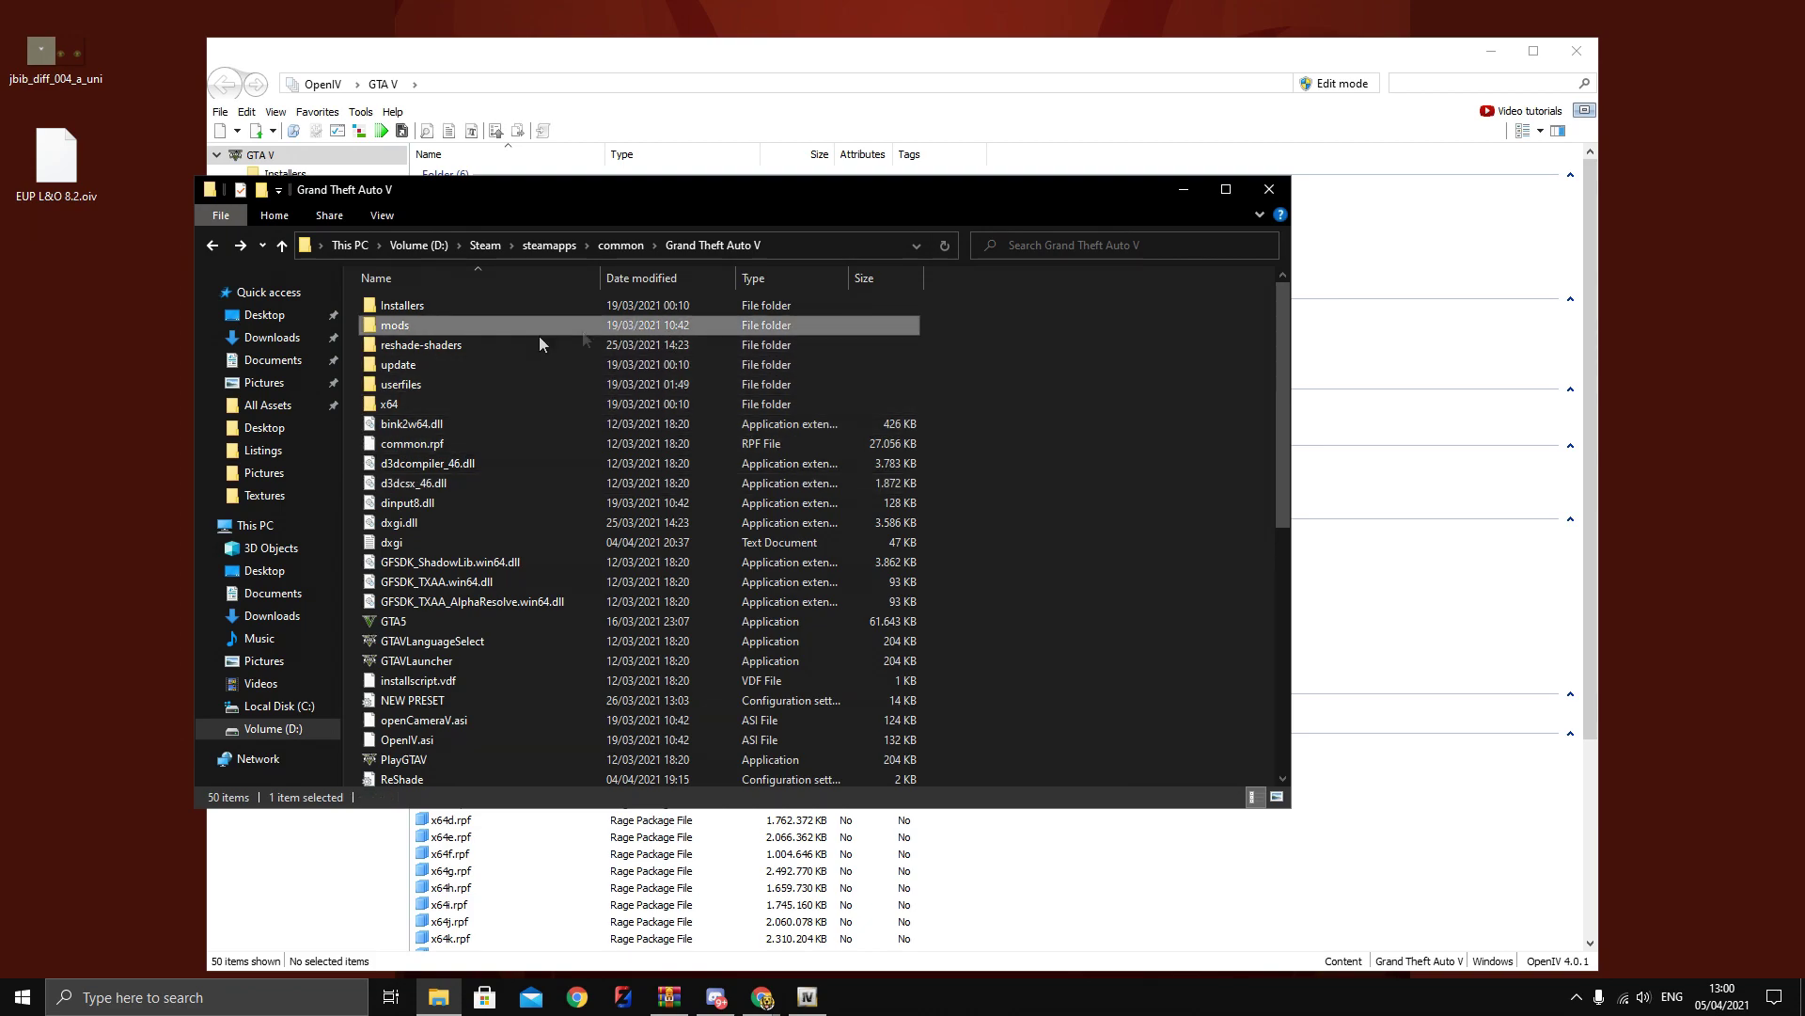
click(494, 363)
Create a new folder in the game directory, cancel naming it, then delete it
right_click(1075, 479)
click(1015, 511)
right_click(1026, 518)
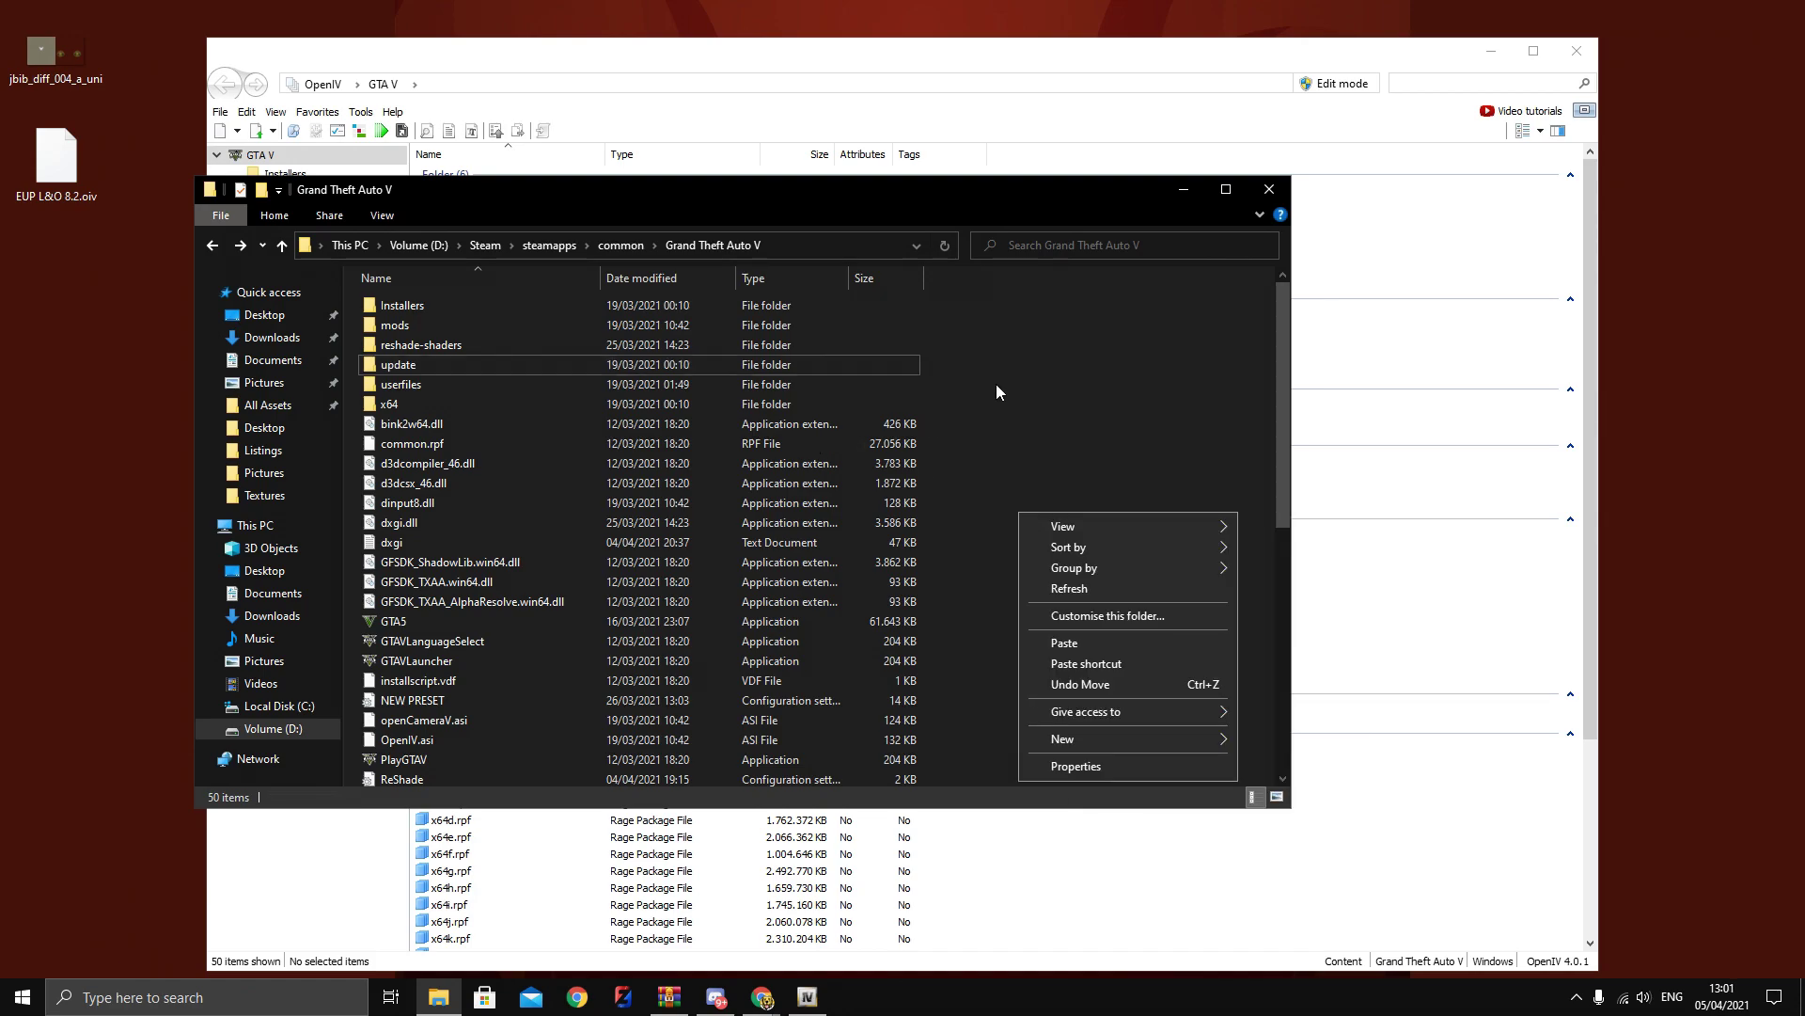
mouse_move(1053, 741)
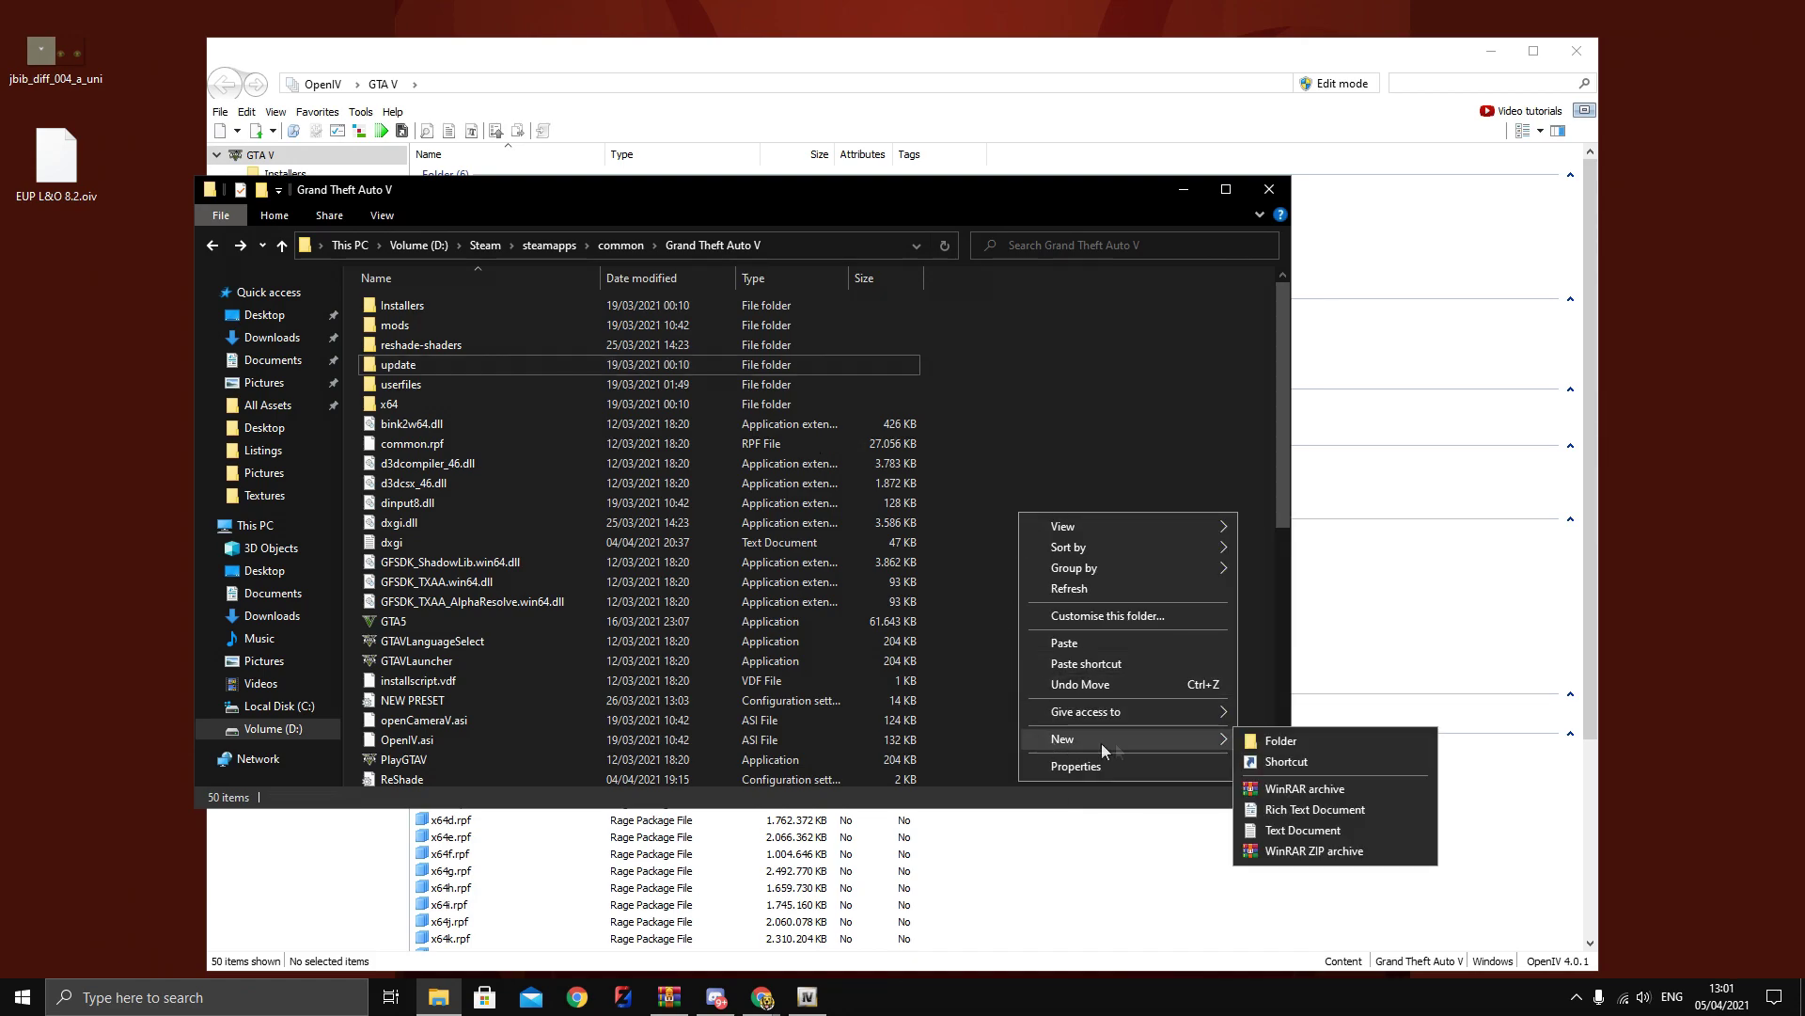
click(1268, 746)
text(mods)
key(Escape)
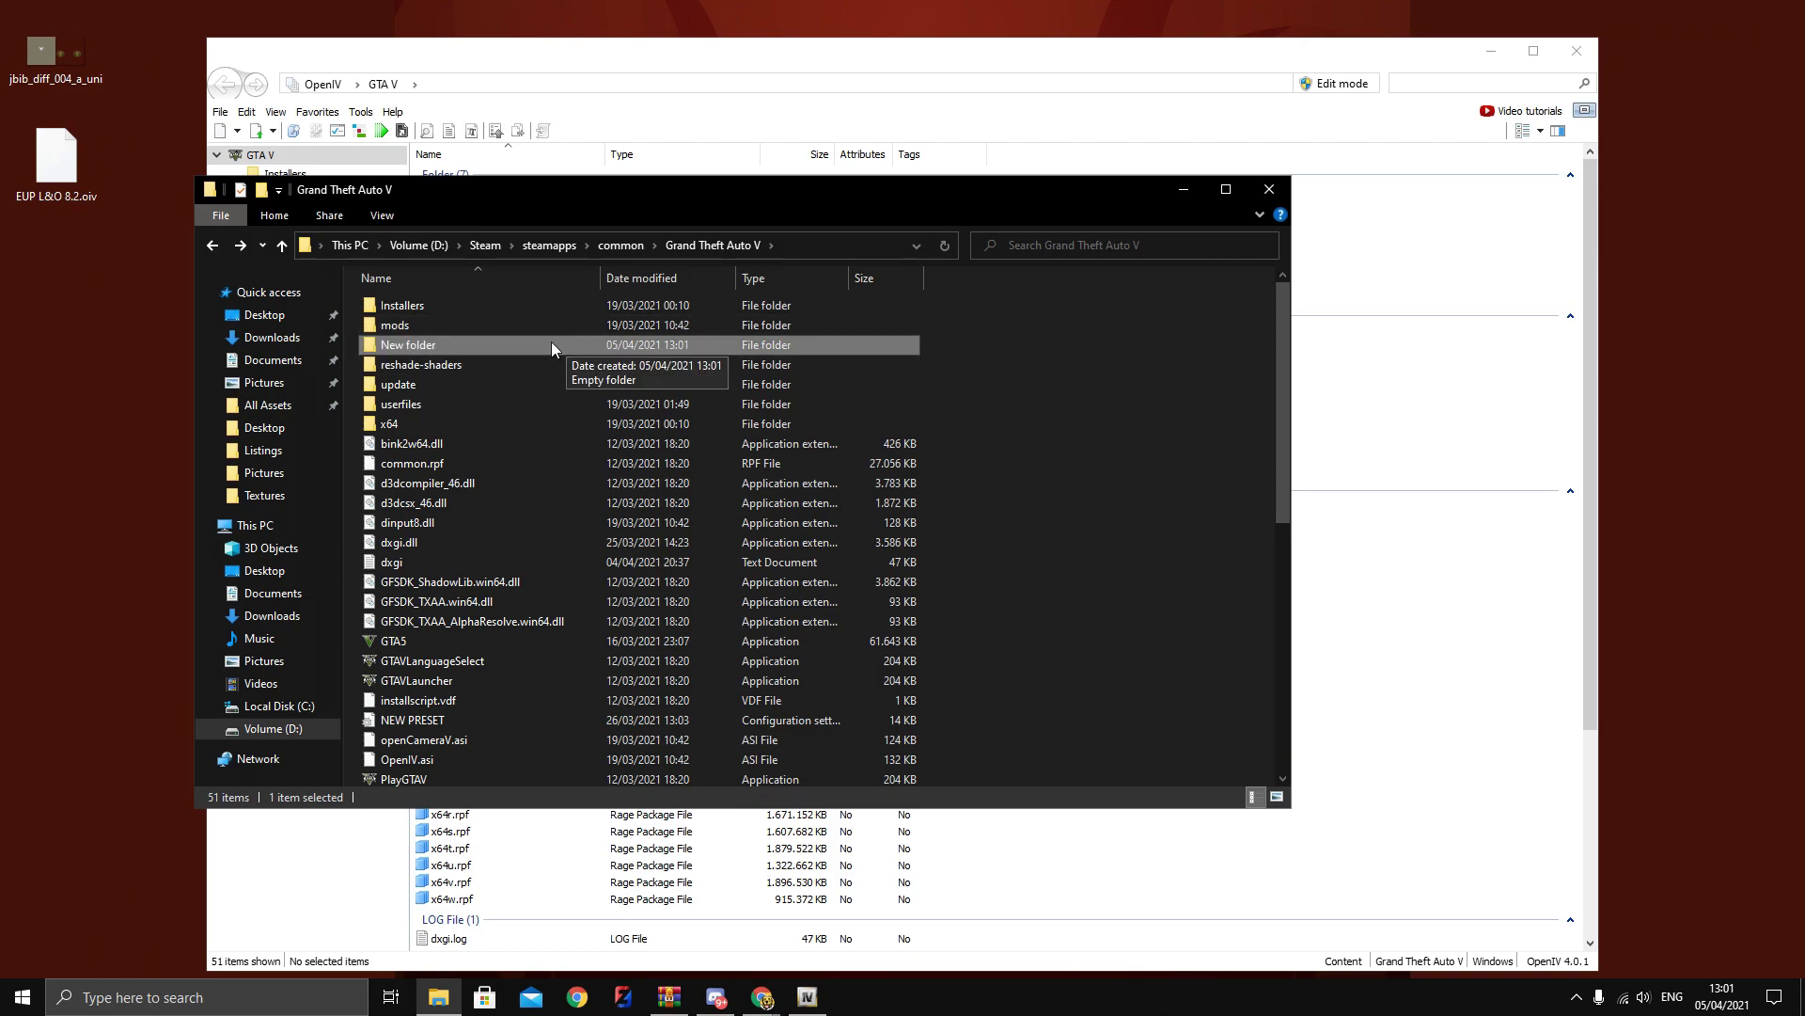
right_click(551, 344)
click(619, 727)
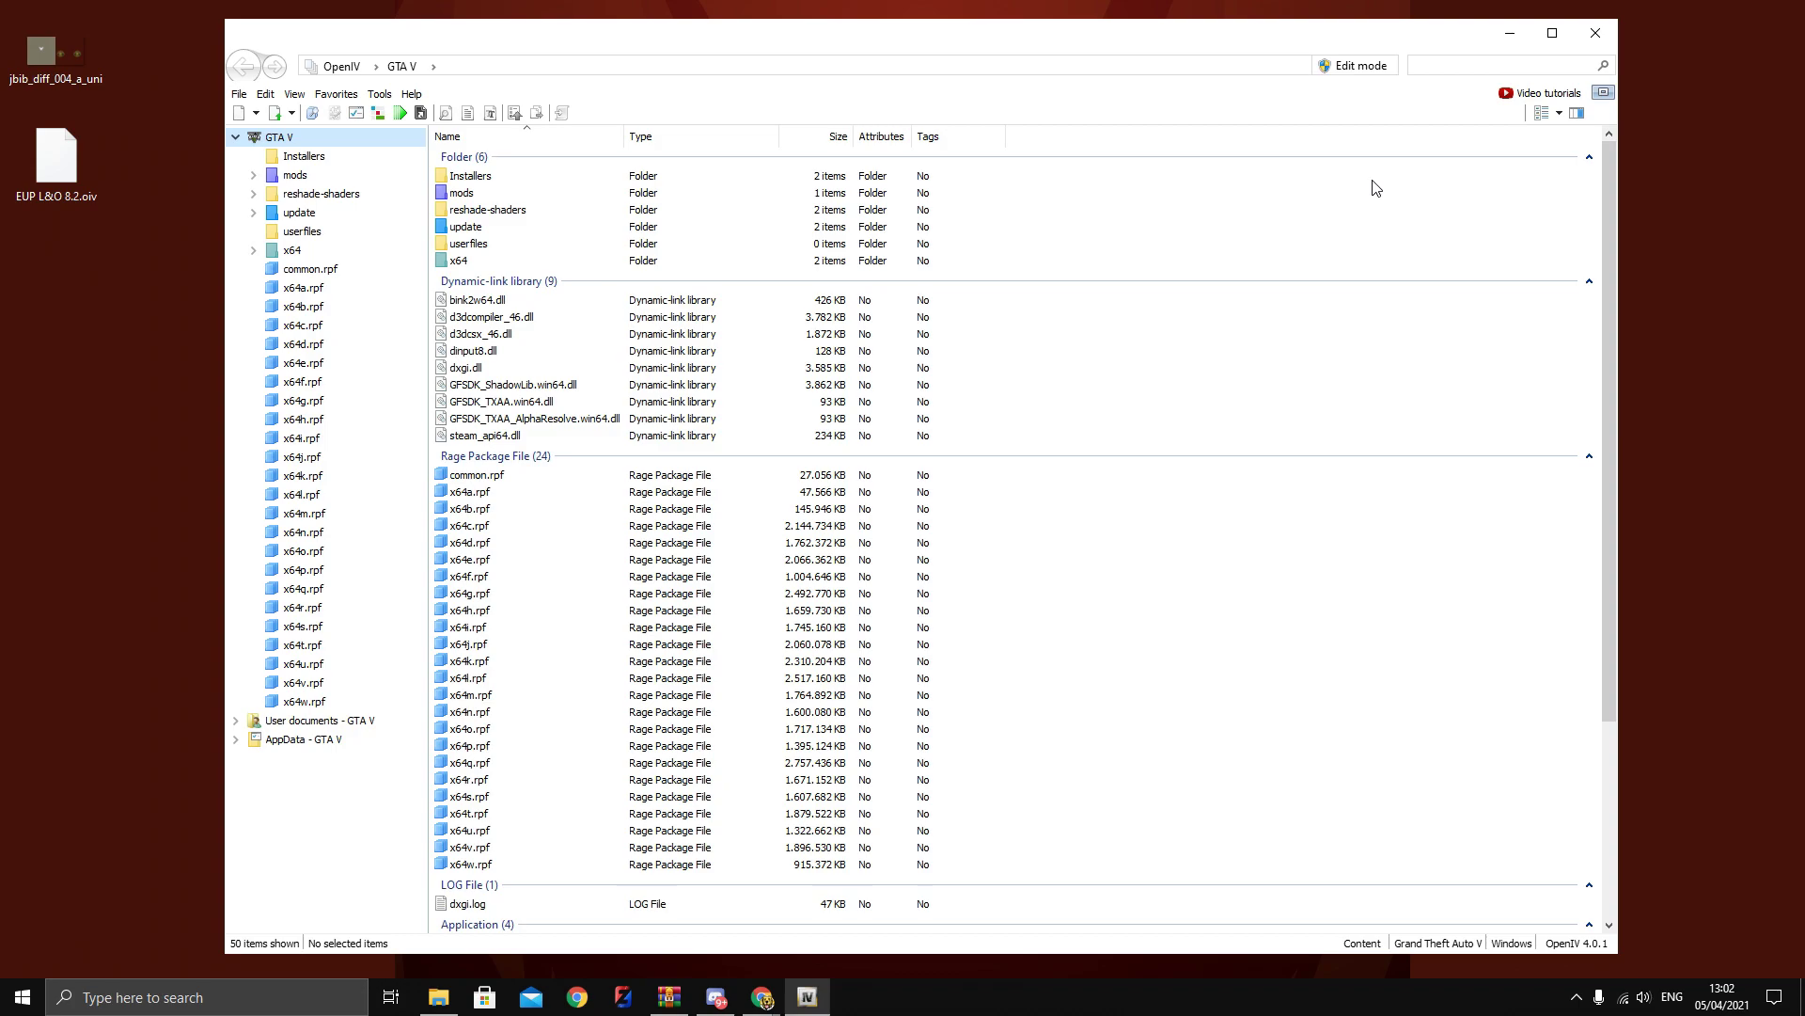
Switch OpenIV into edit mode, confirming the warning, and bring OpenIV back to front
click(1361, 72)
click(974, 562)
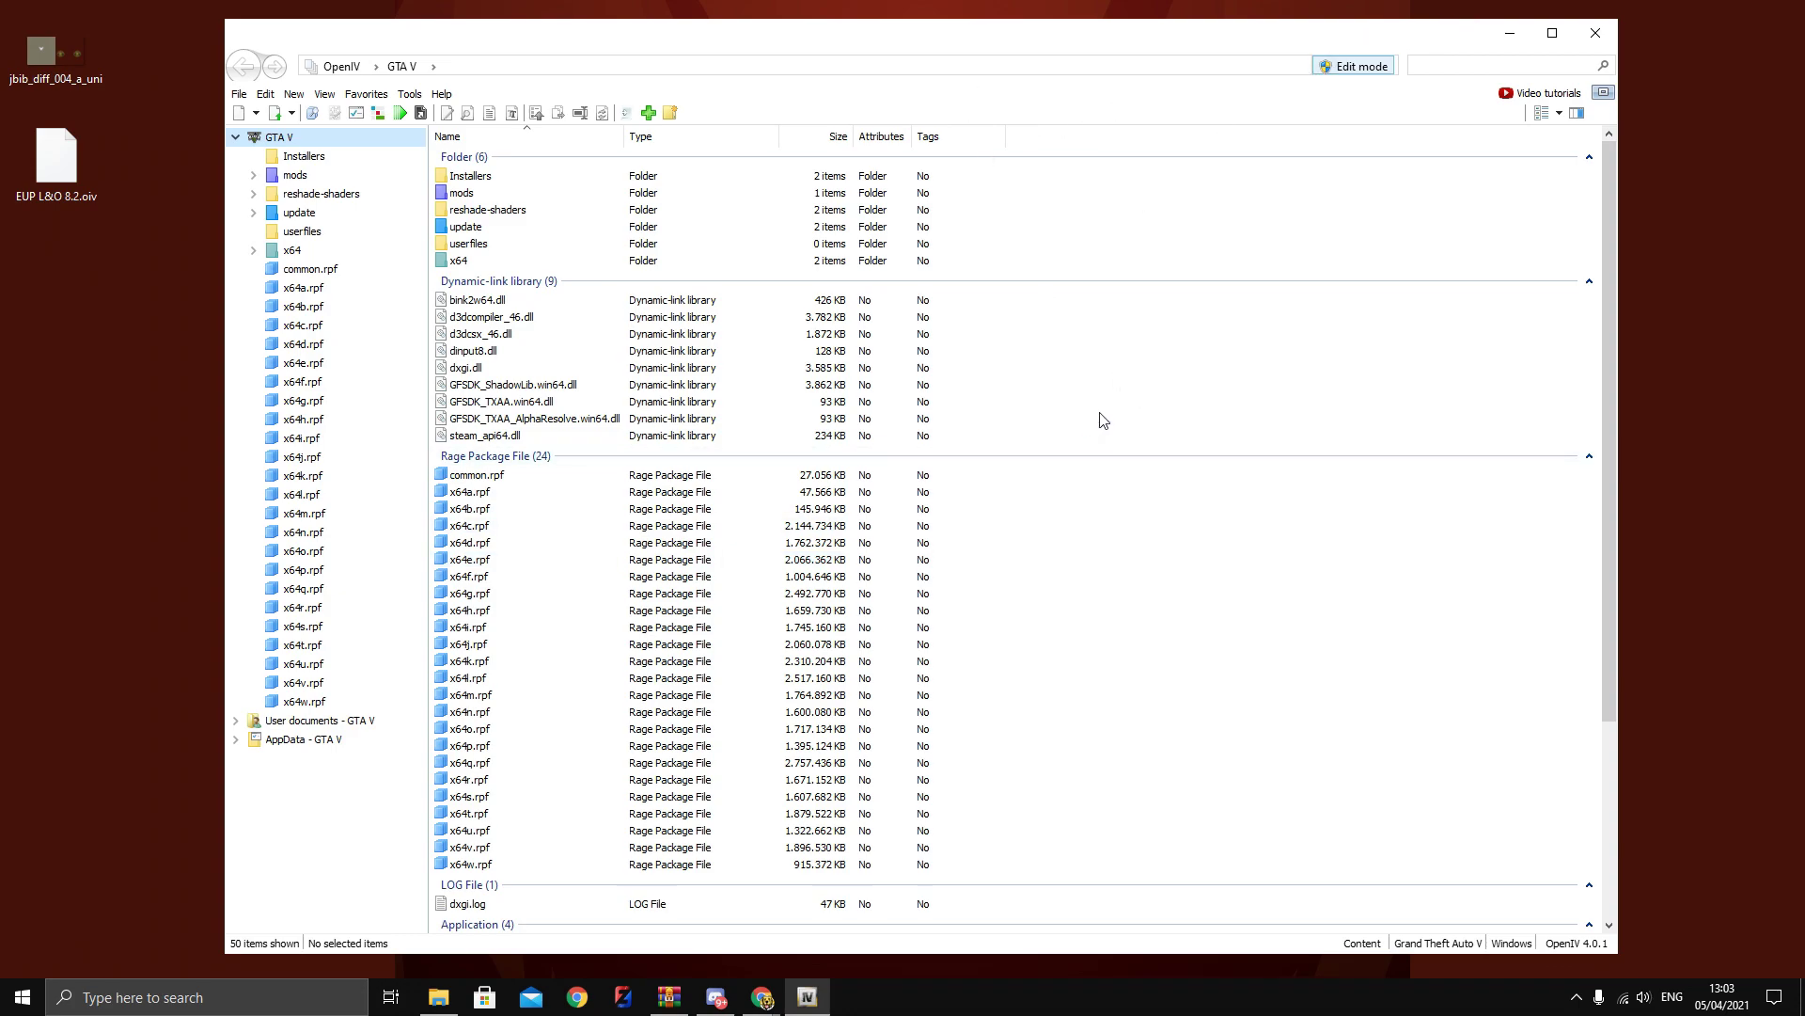
click(50, 202)
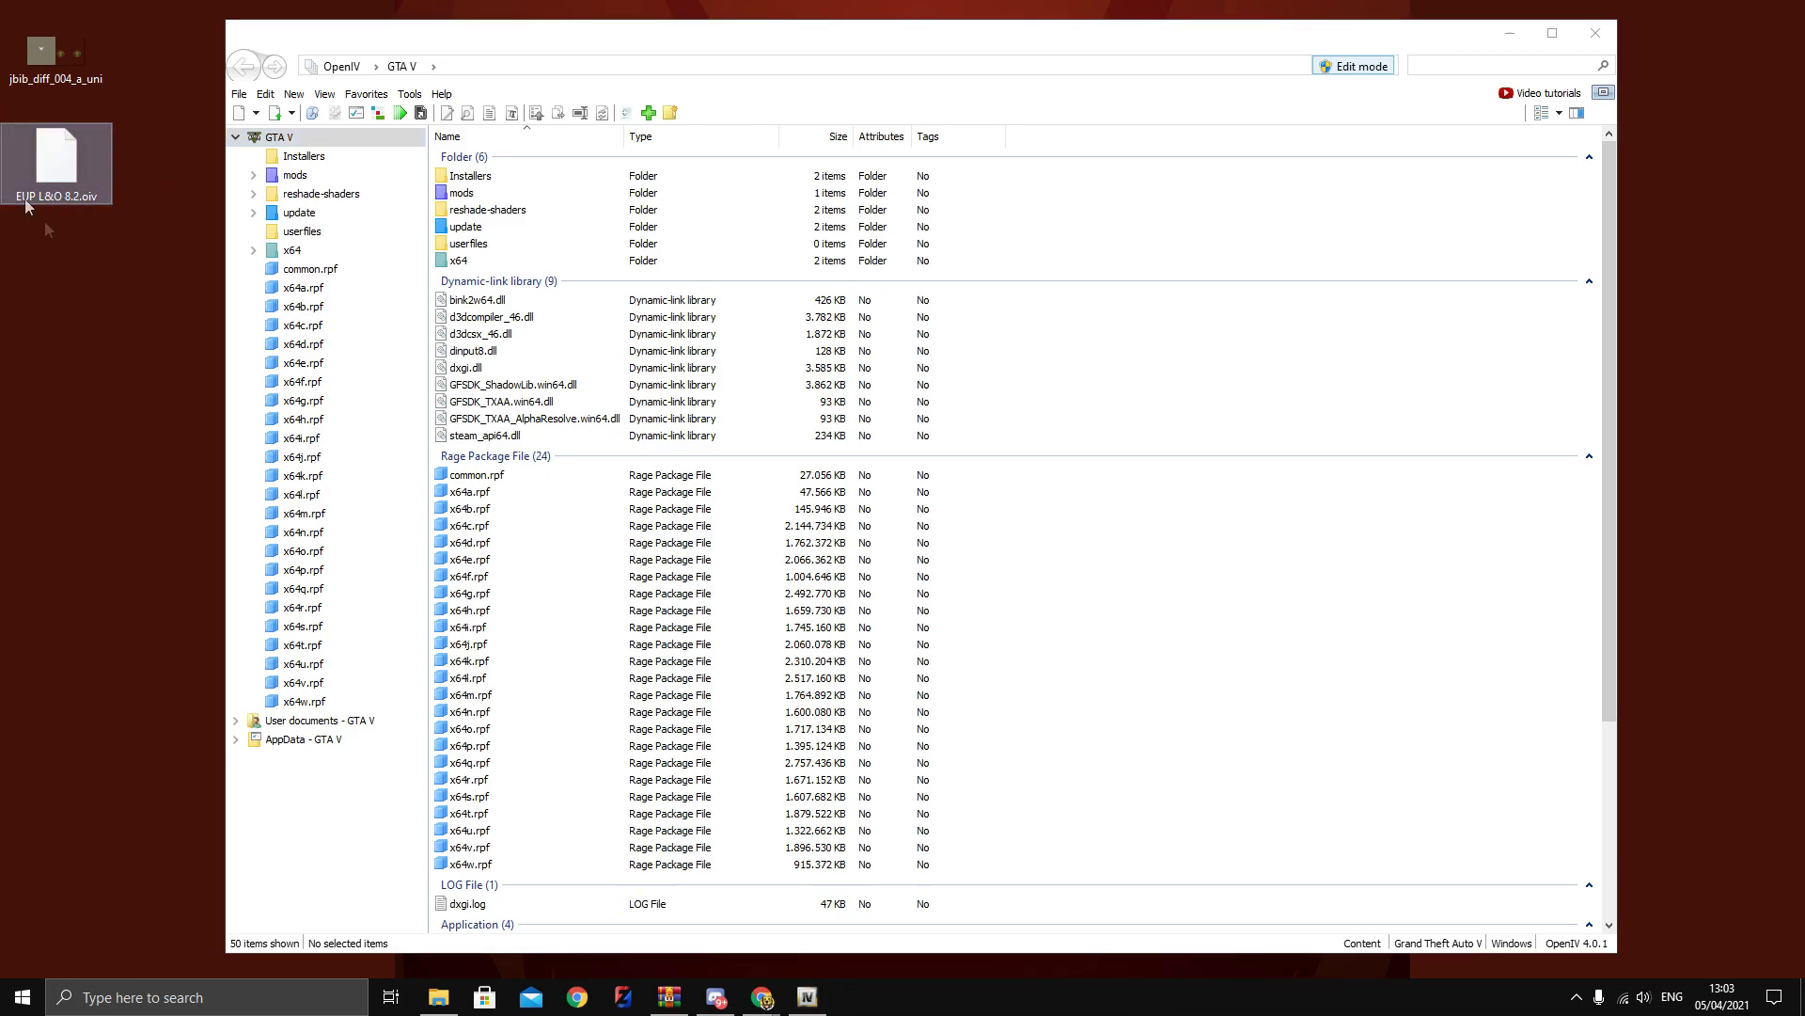
click(131, 222)
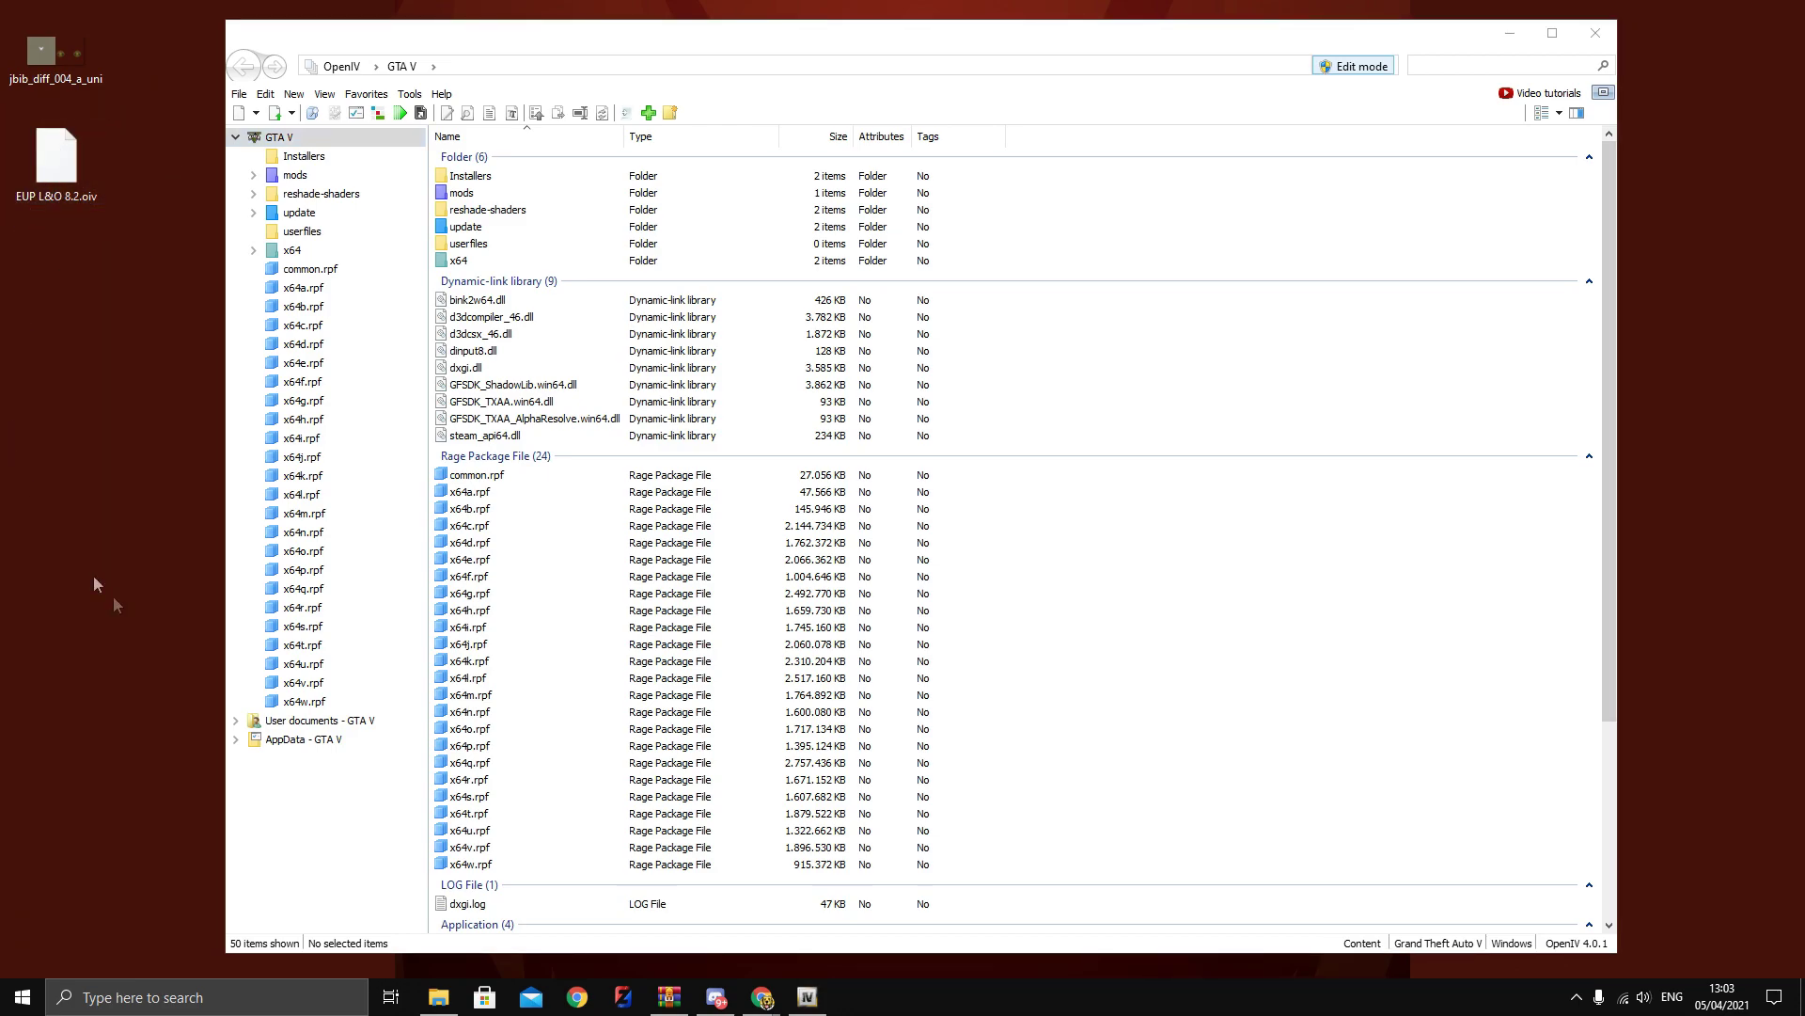
Load EUP L&O 8.2.oiv into OpenIV's Package Installer from the Tools menu
click(414, 94)
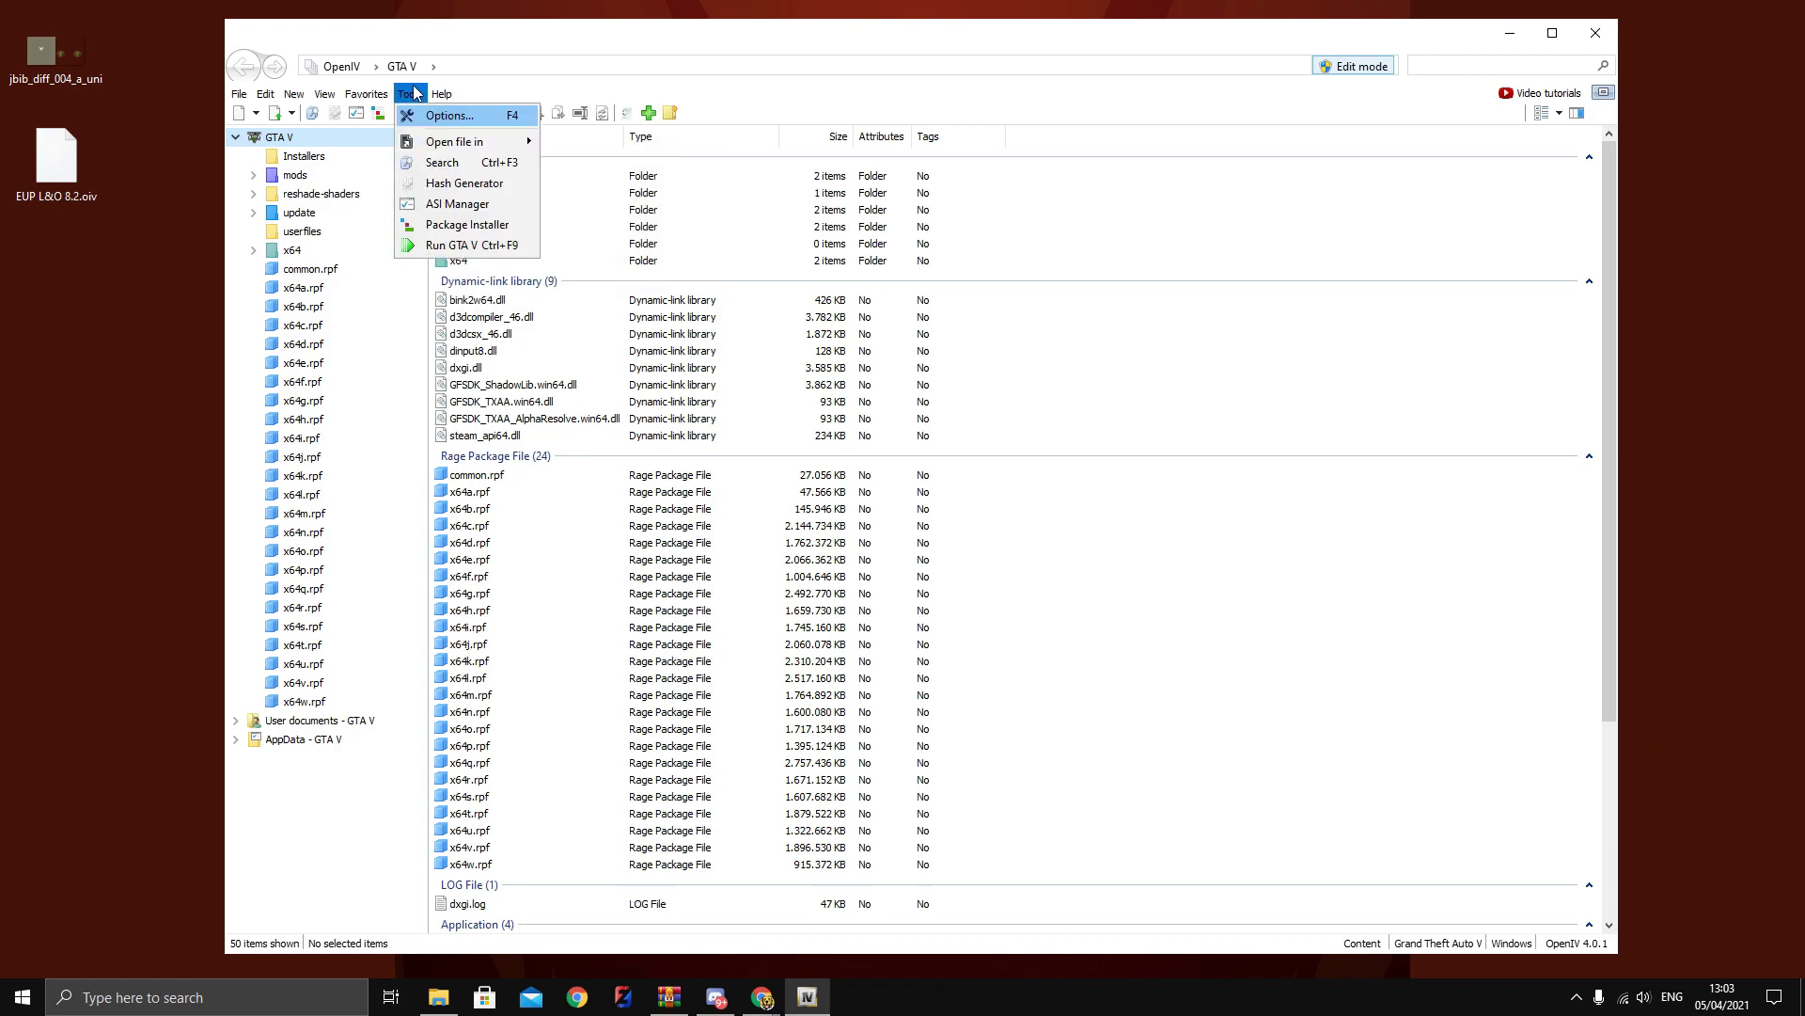
click(497, 227)
scroll(565, 357, down, 2)
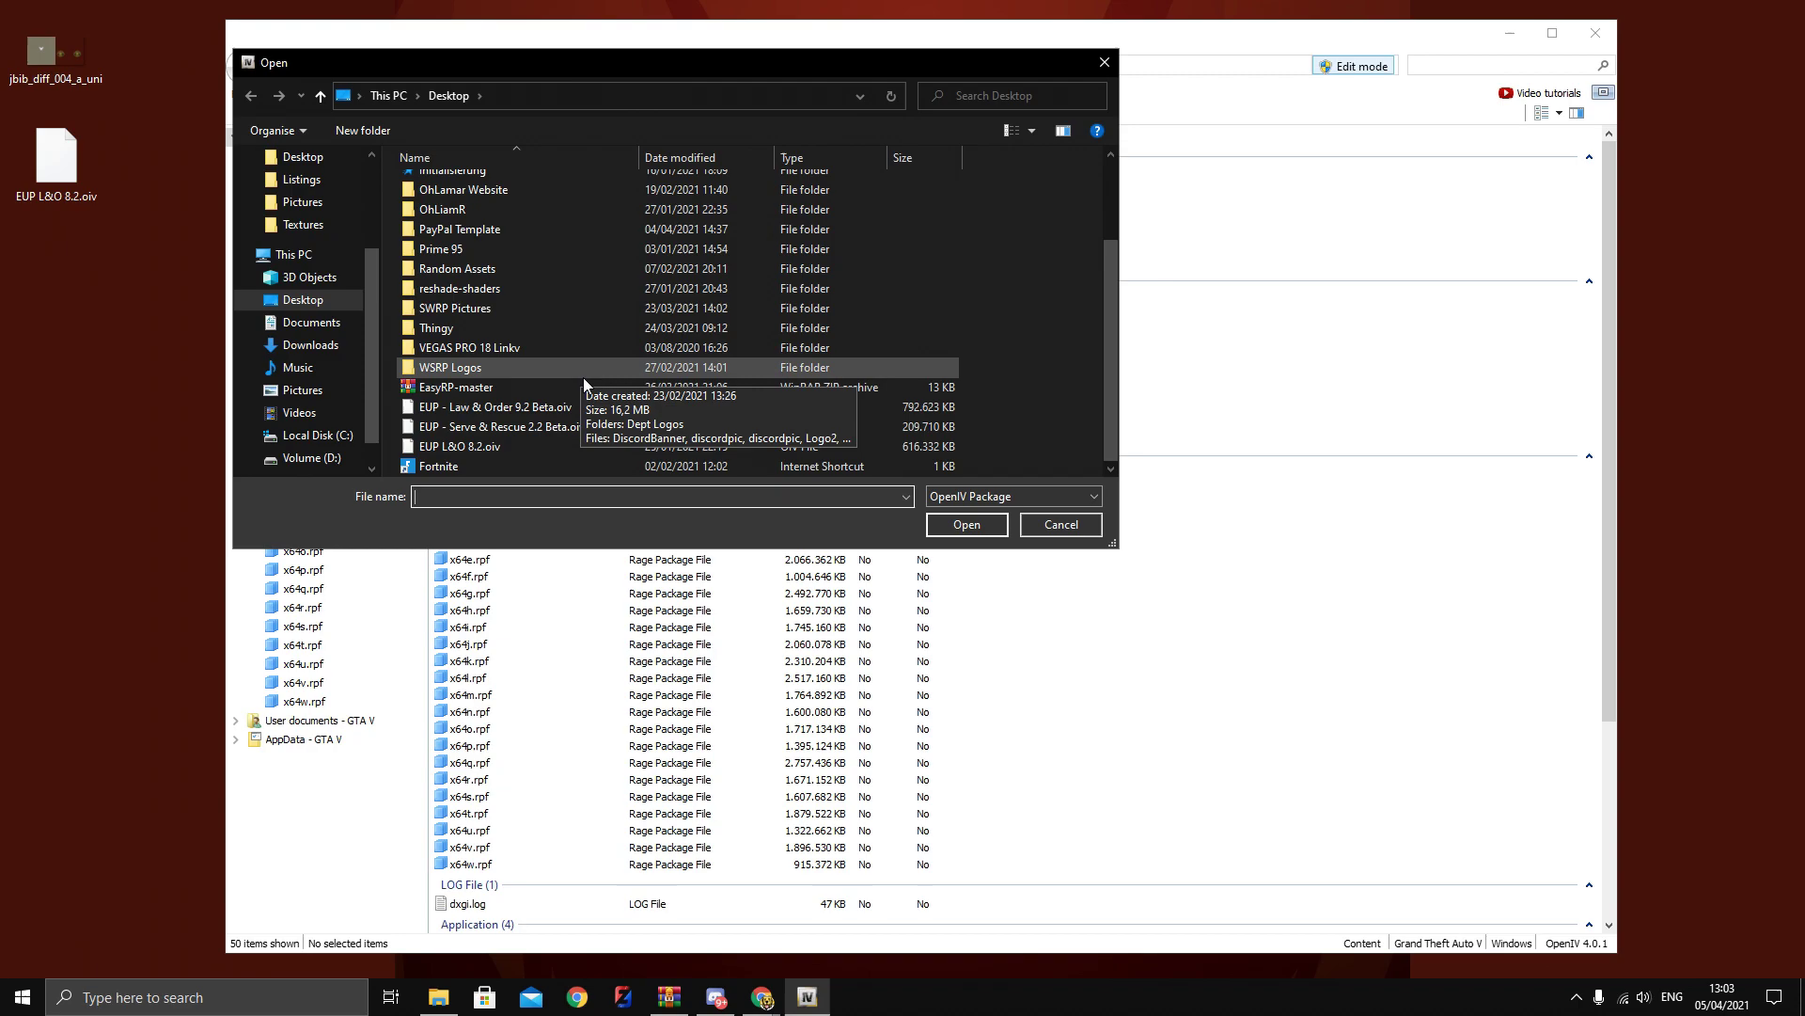
double_click(528, 450)
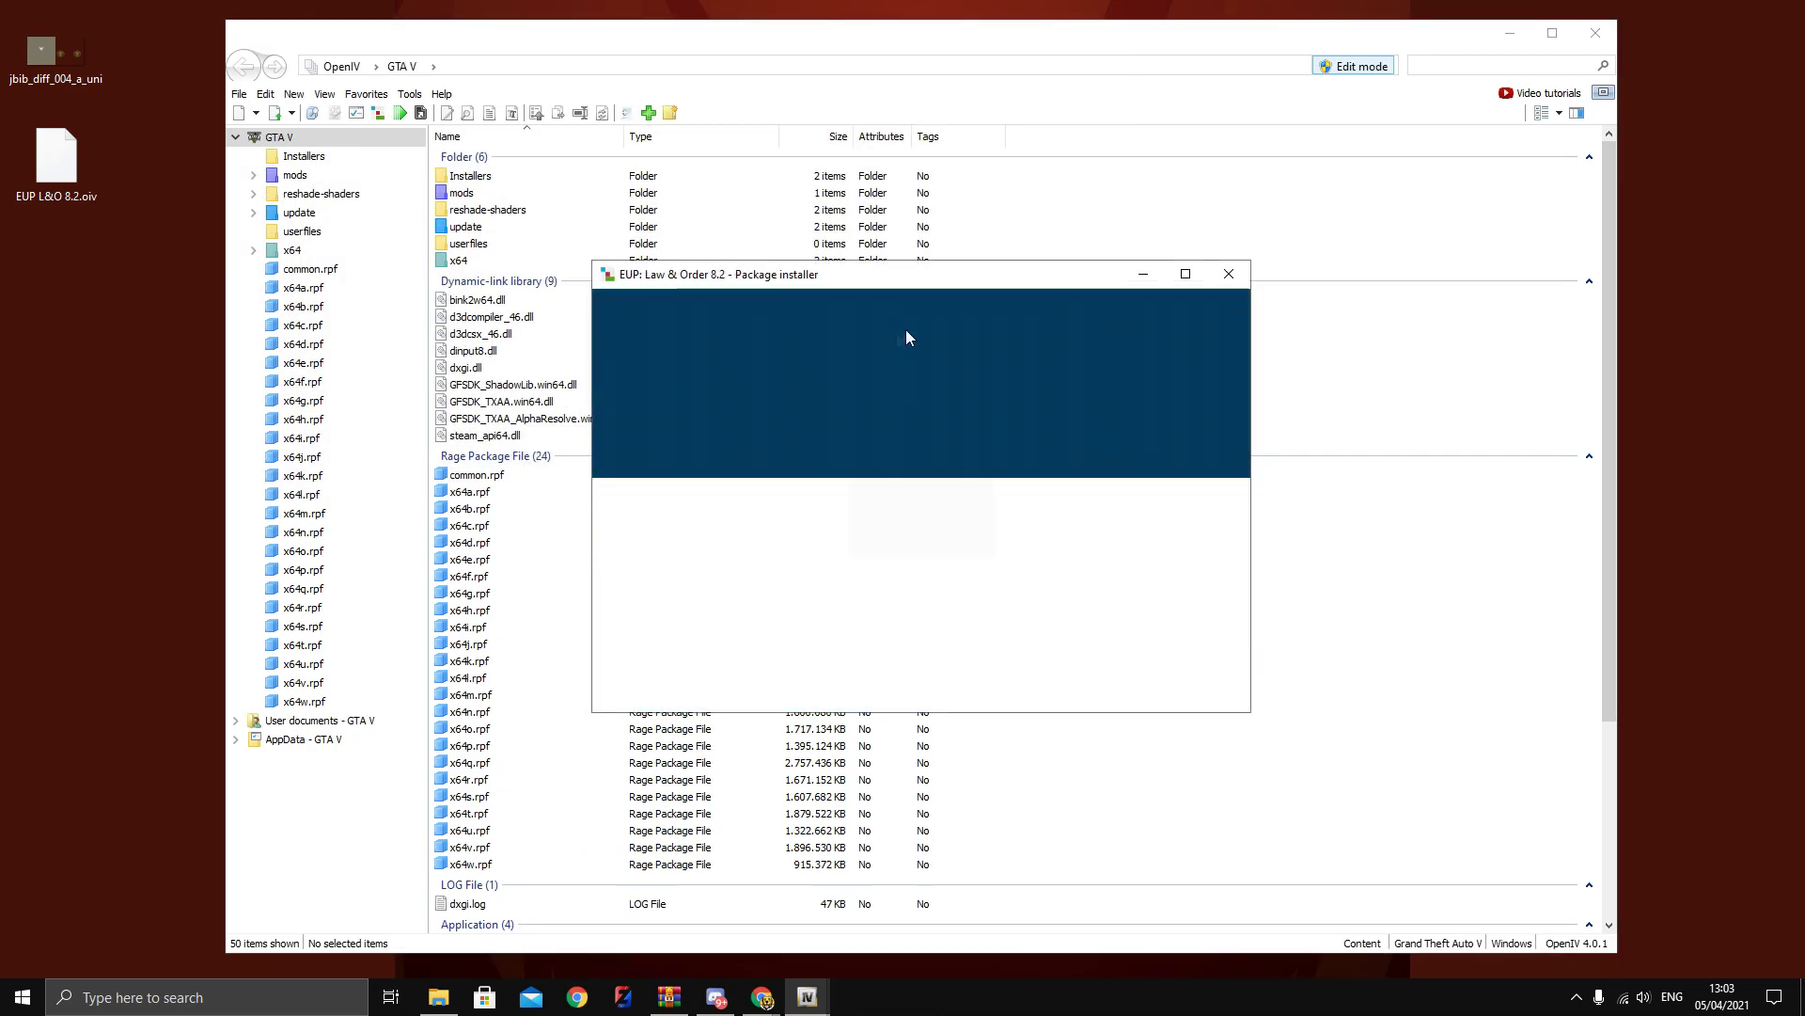
Scroll the EUP package description, start Install, then dismiss the install-location choice
scroll(957, 527, down, 10)
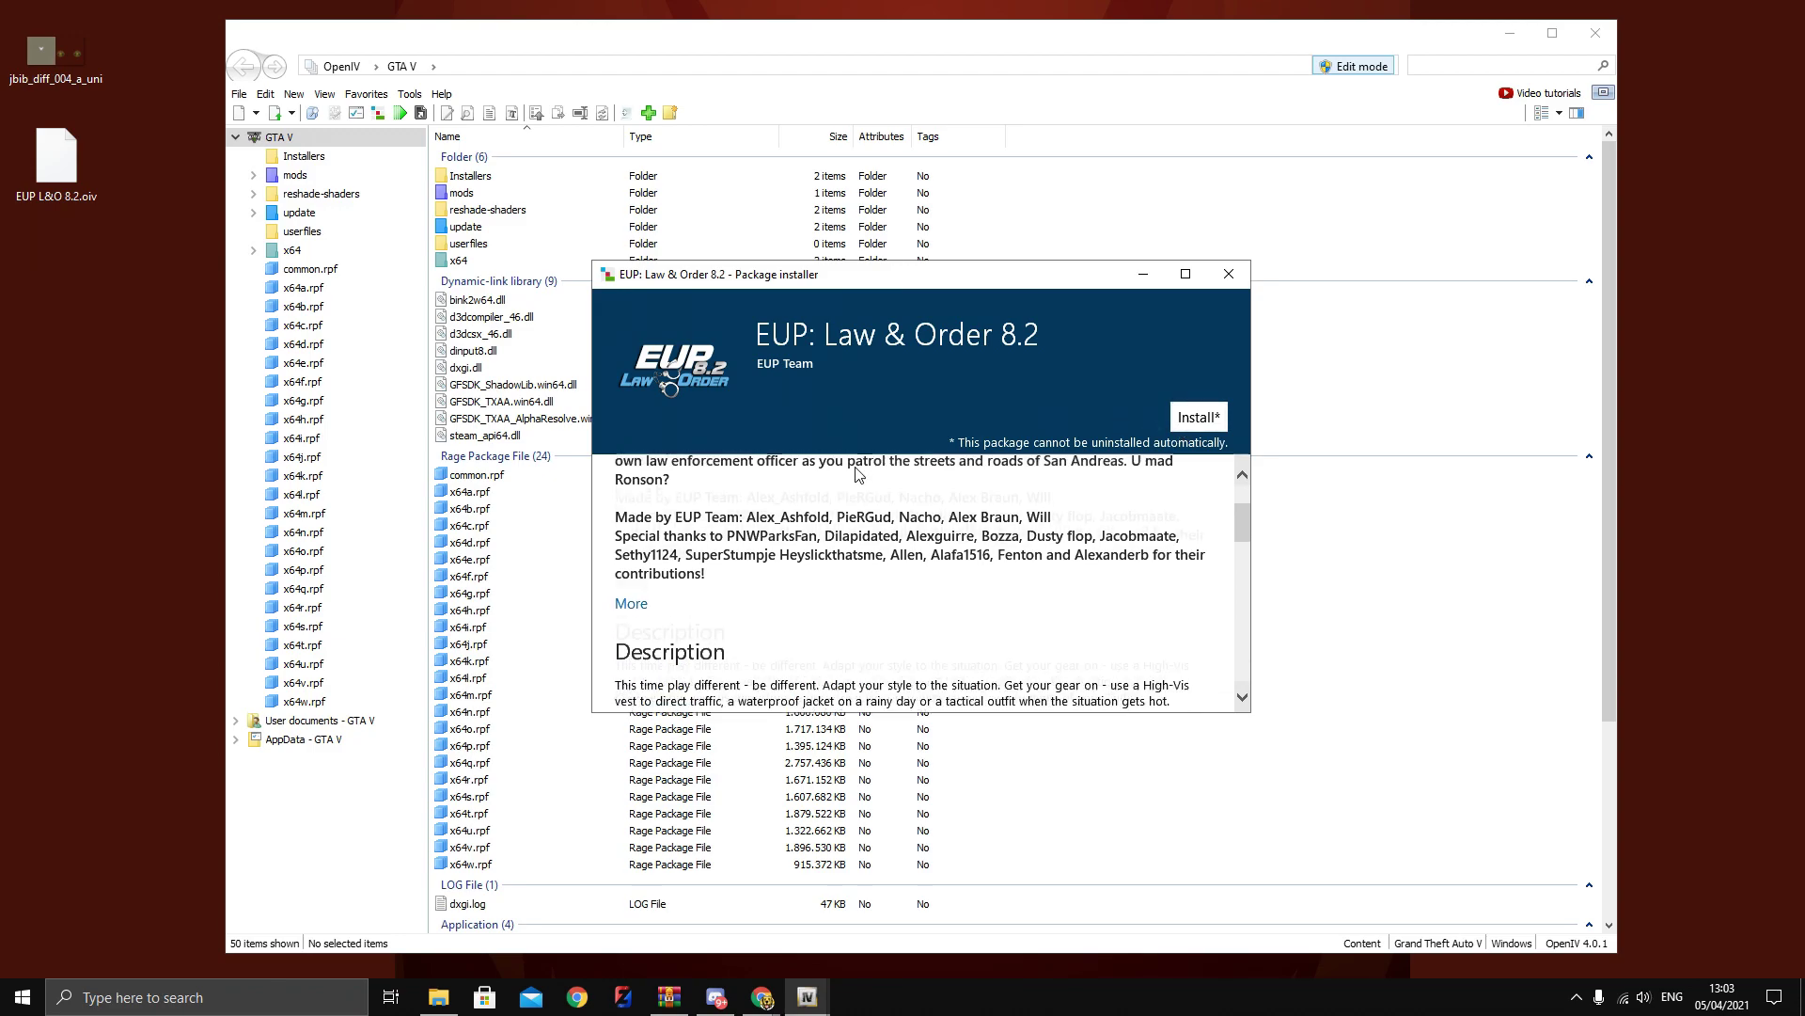
scroll(957, 526, up, 10)
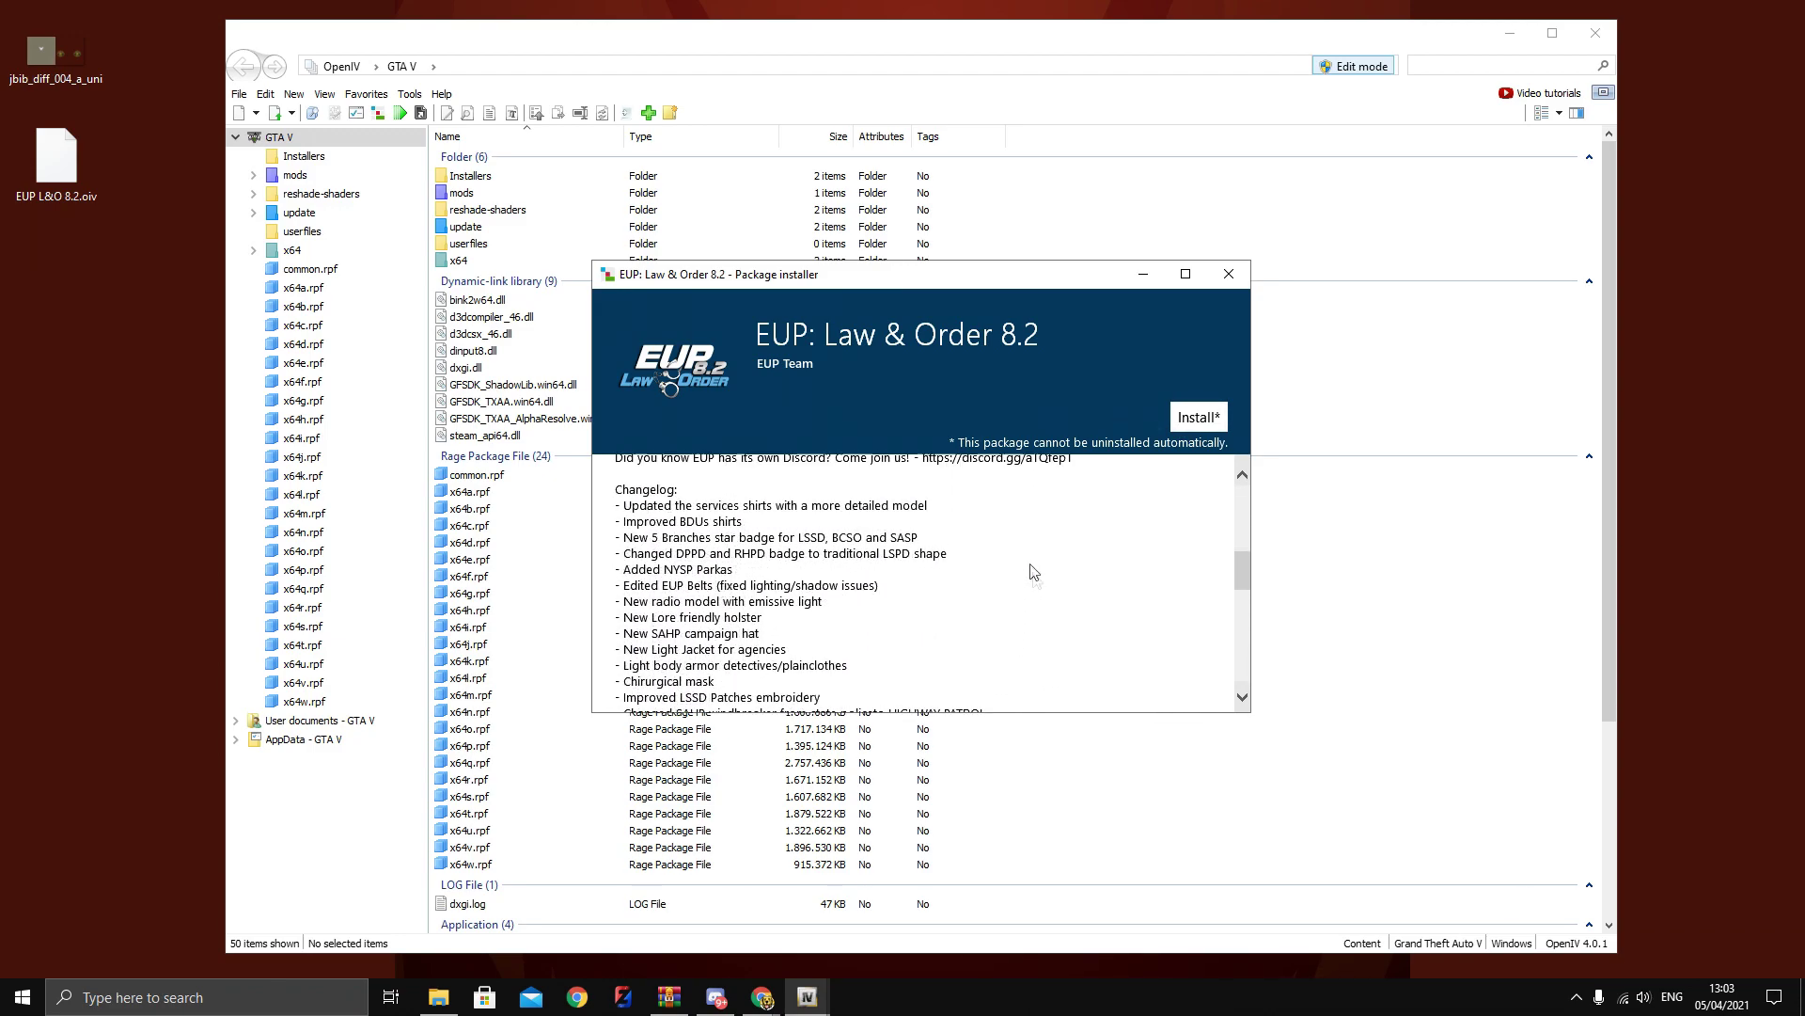
key(Return)
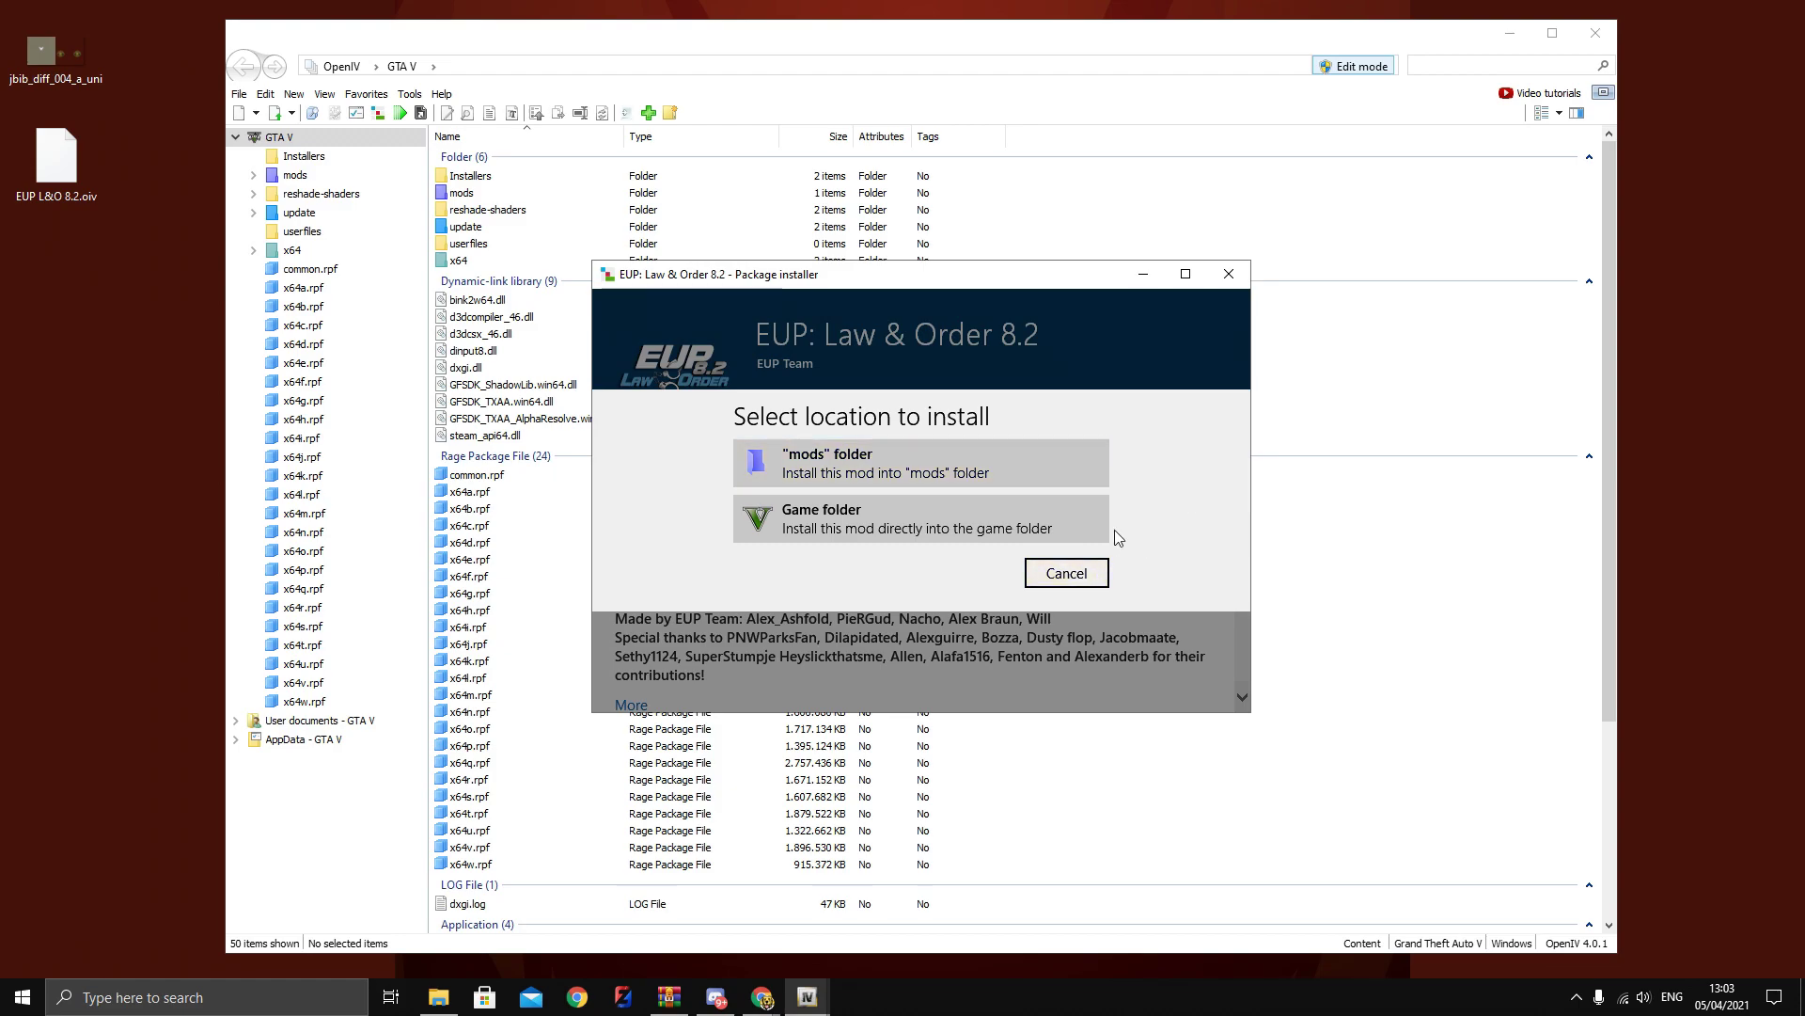
click(1072, 573)
Close the Package installer window, returning to the GTA V root folder
click(1226, 278)
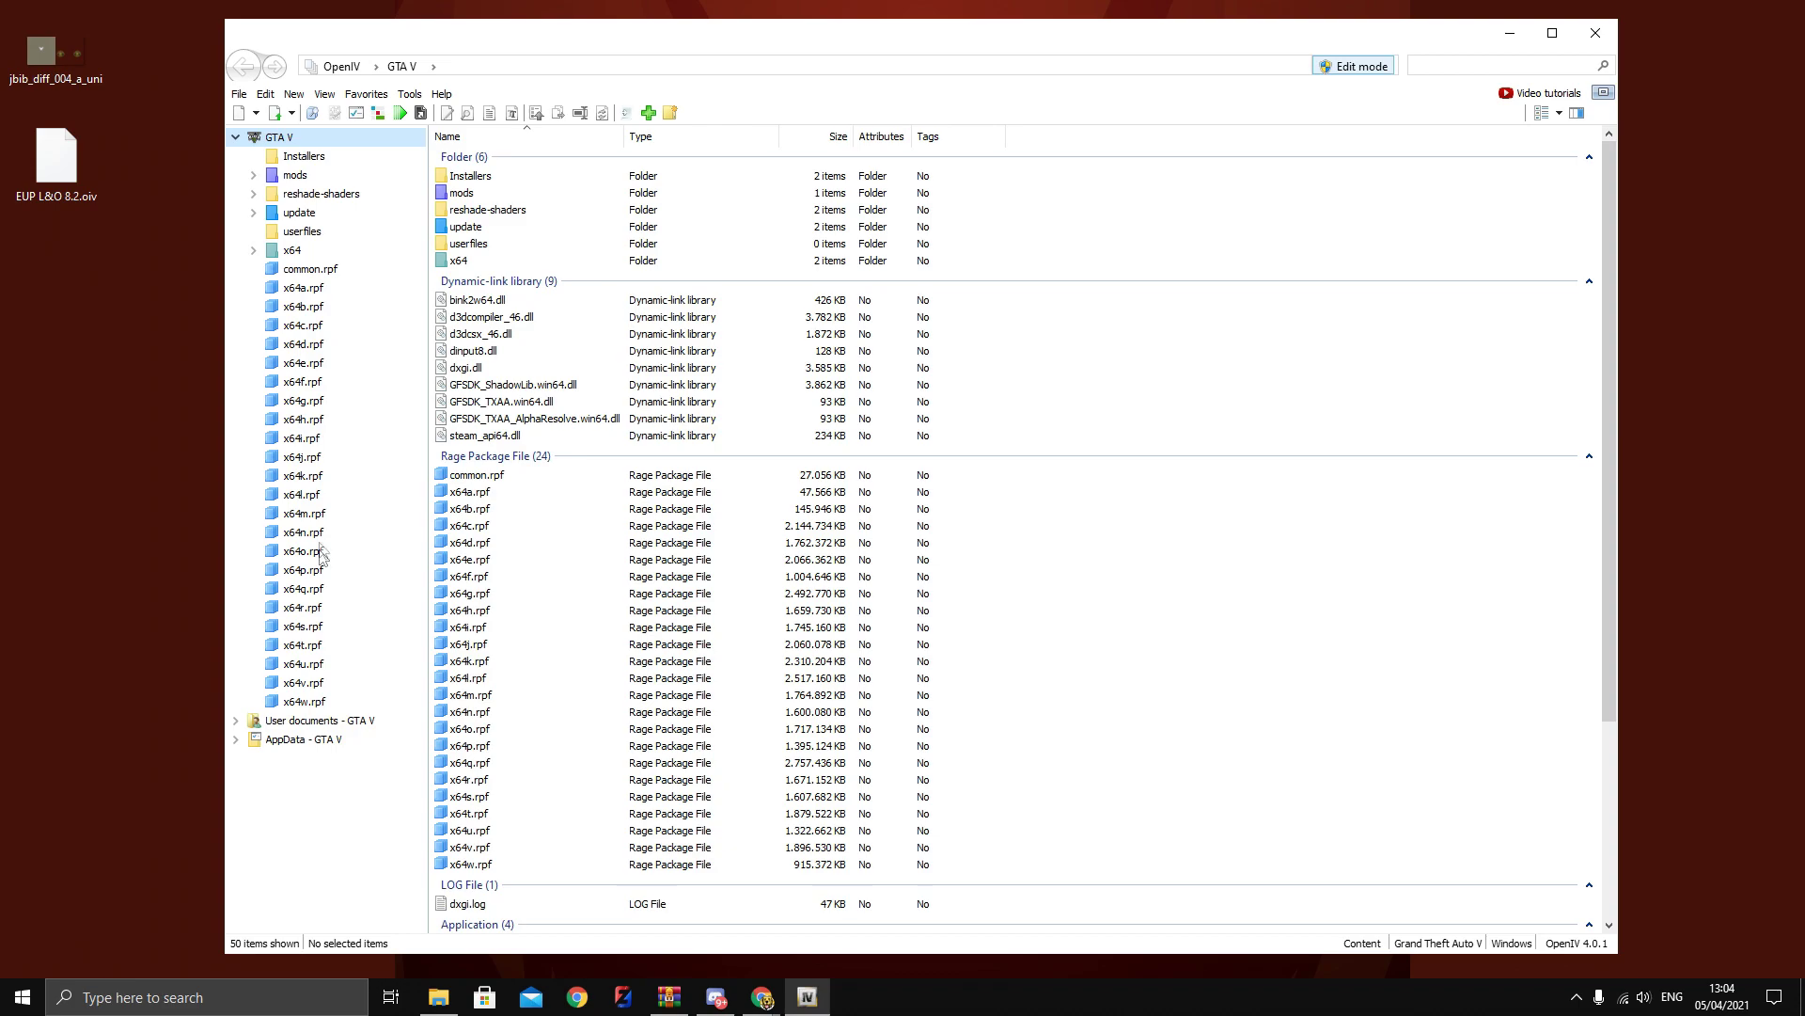
Navigate to mods\update\x64\dlcpacks in OpenIV
click(319, 177)
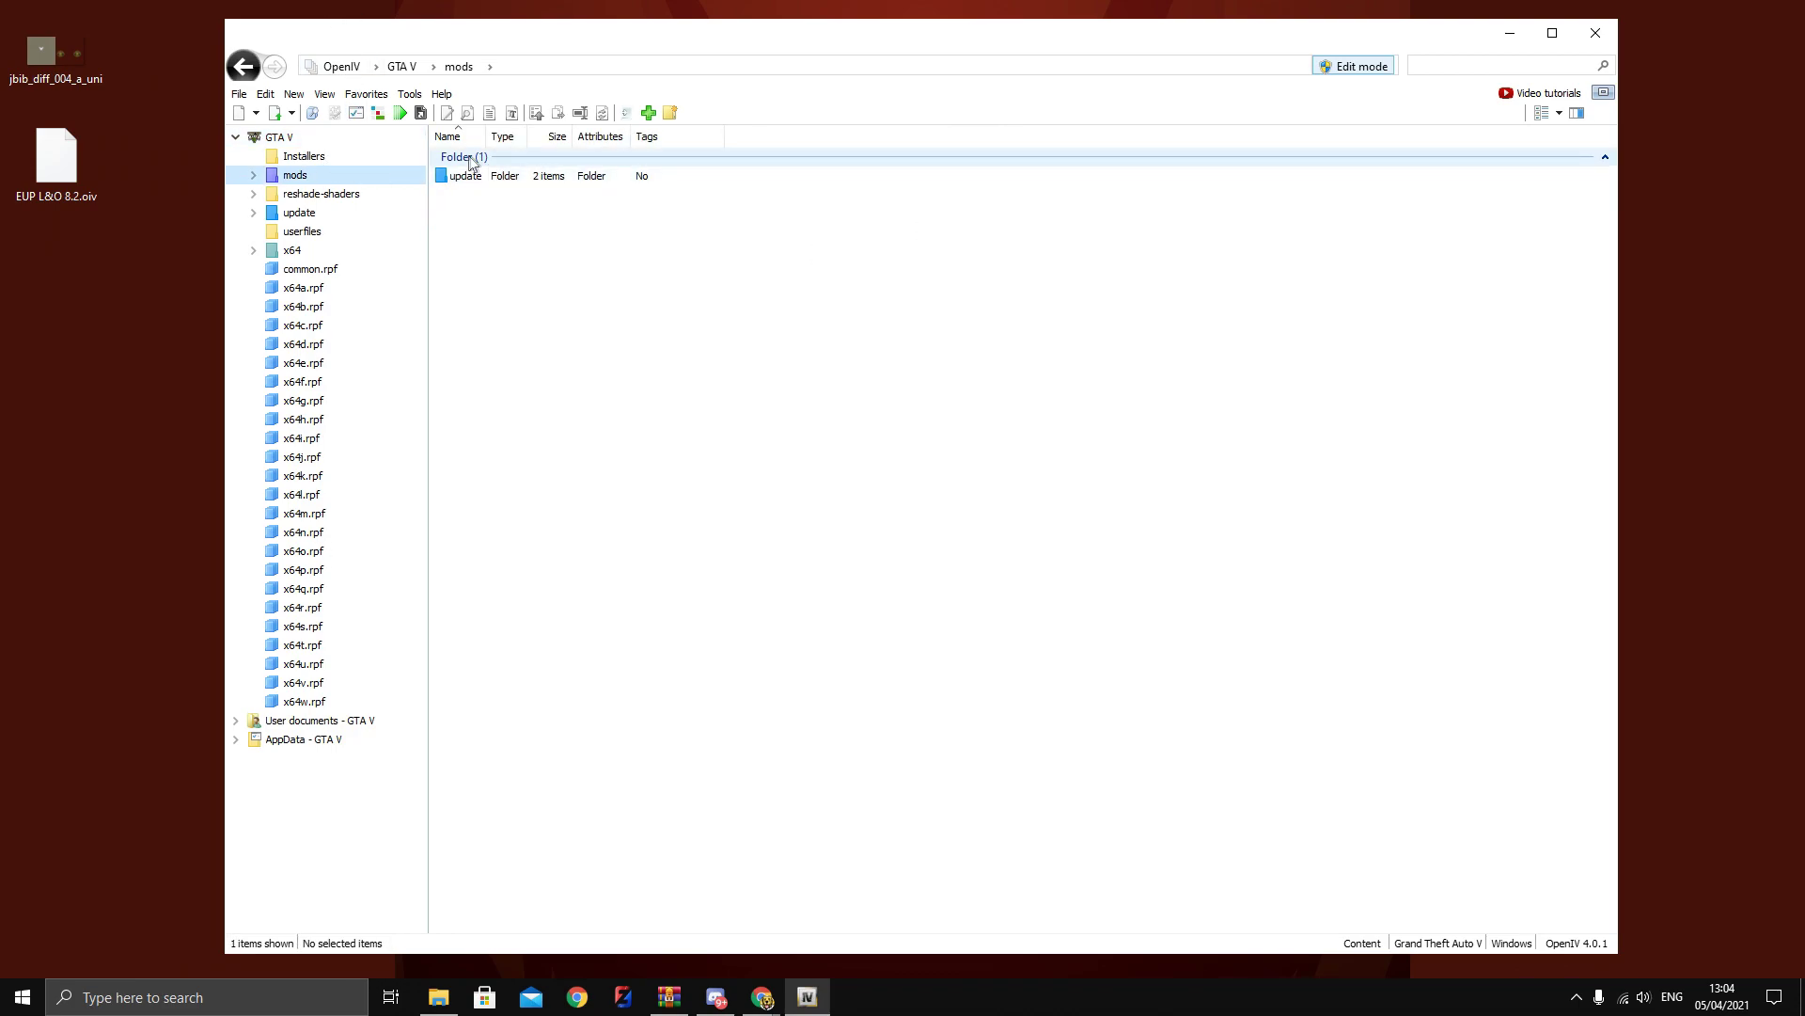
double_click(501, 175)
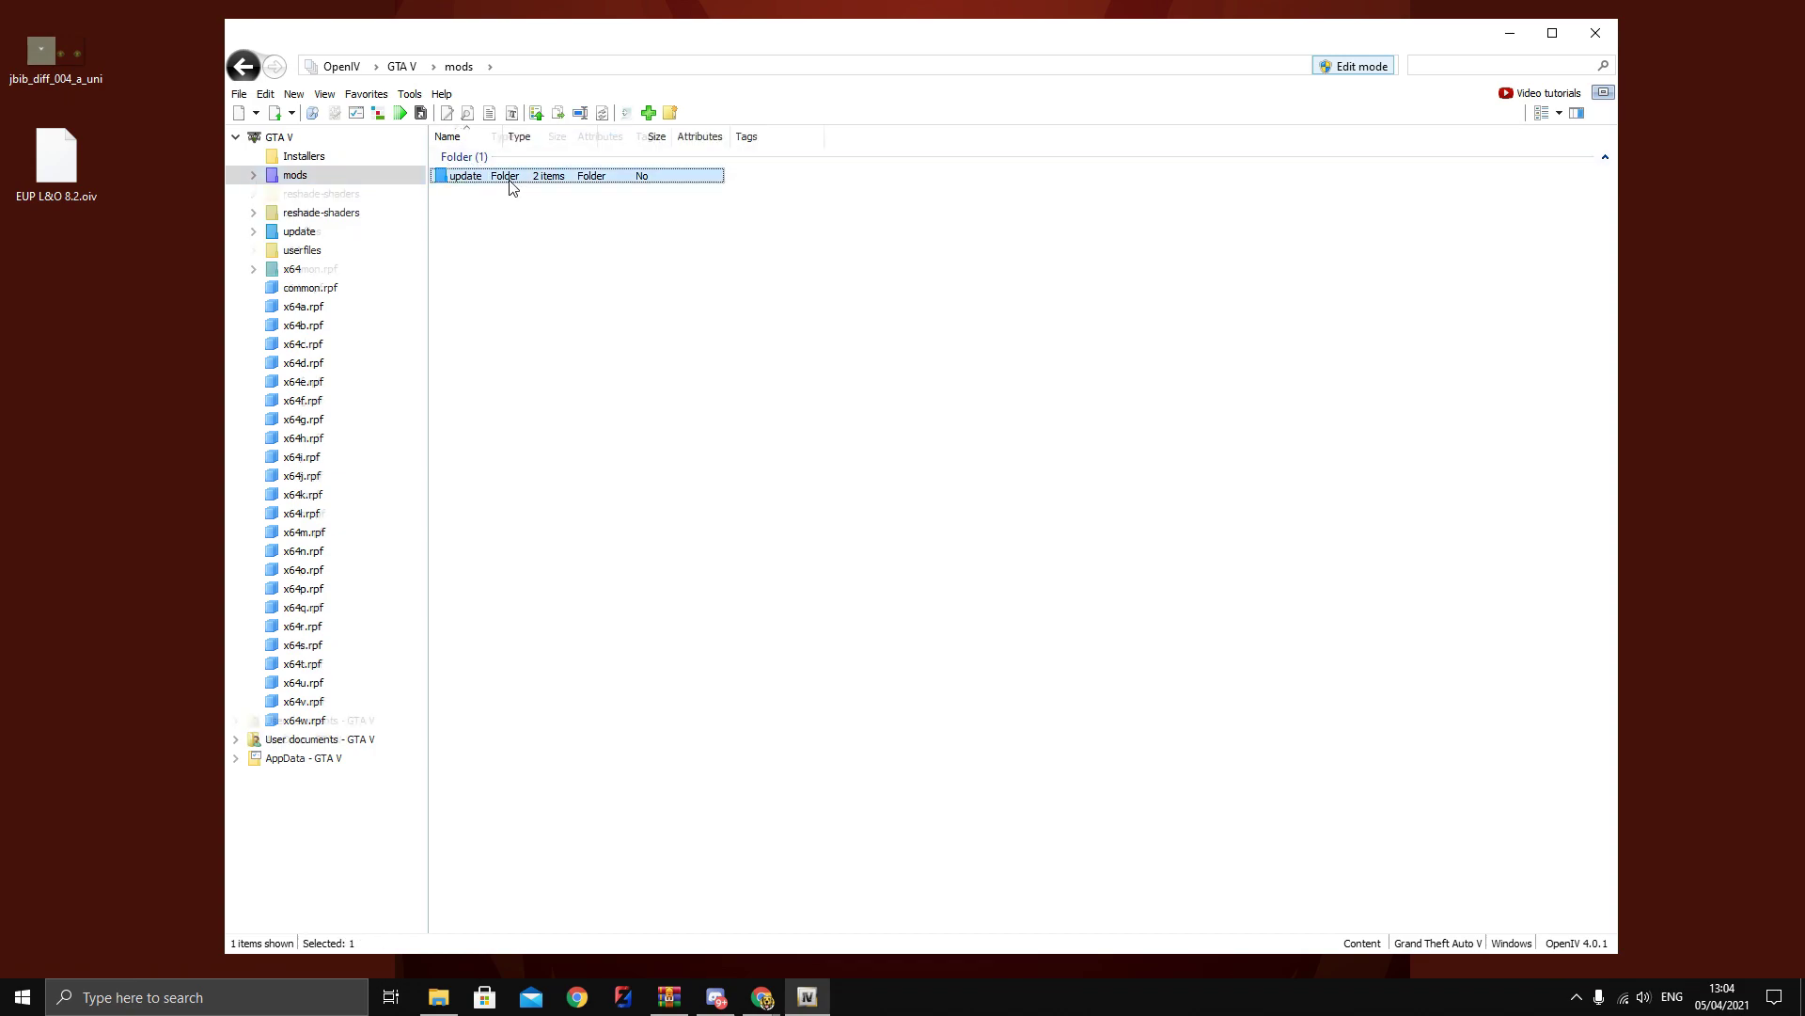
double_click(504, 177)
double_click(508, 178)
Inspect the eup and sup folders, ending with eup selected
click(510, 185)
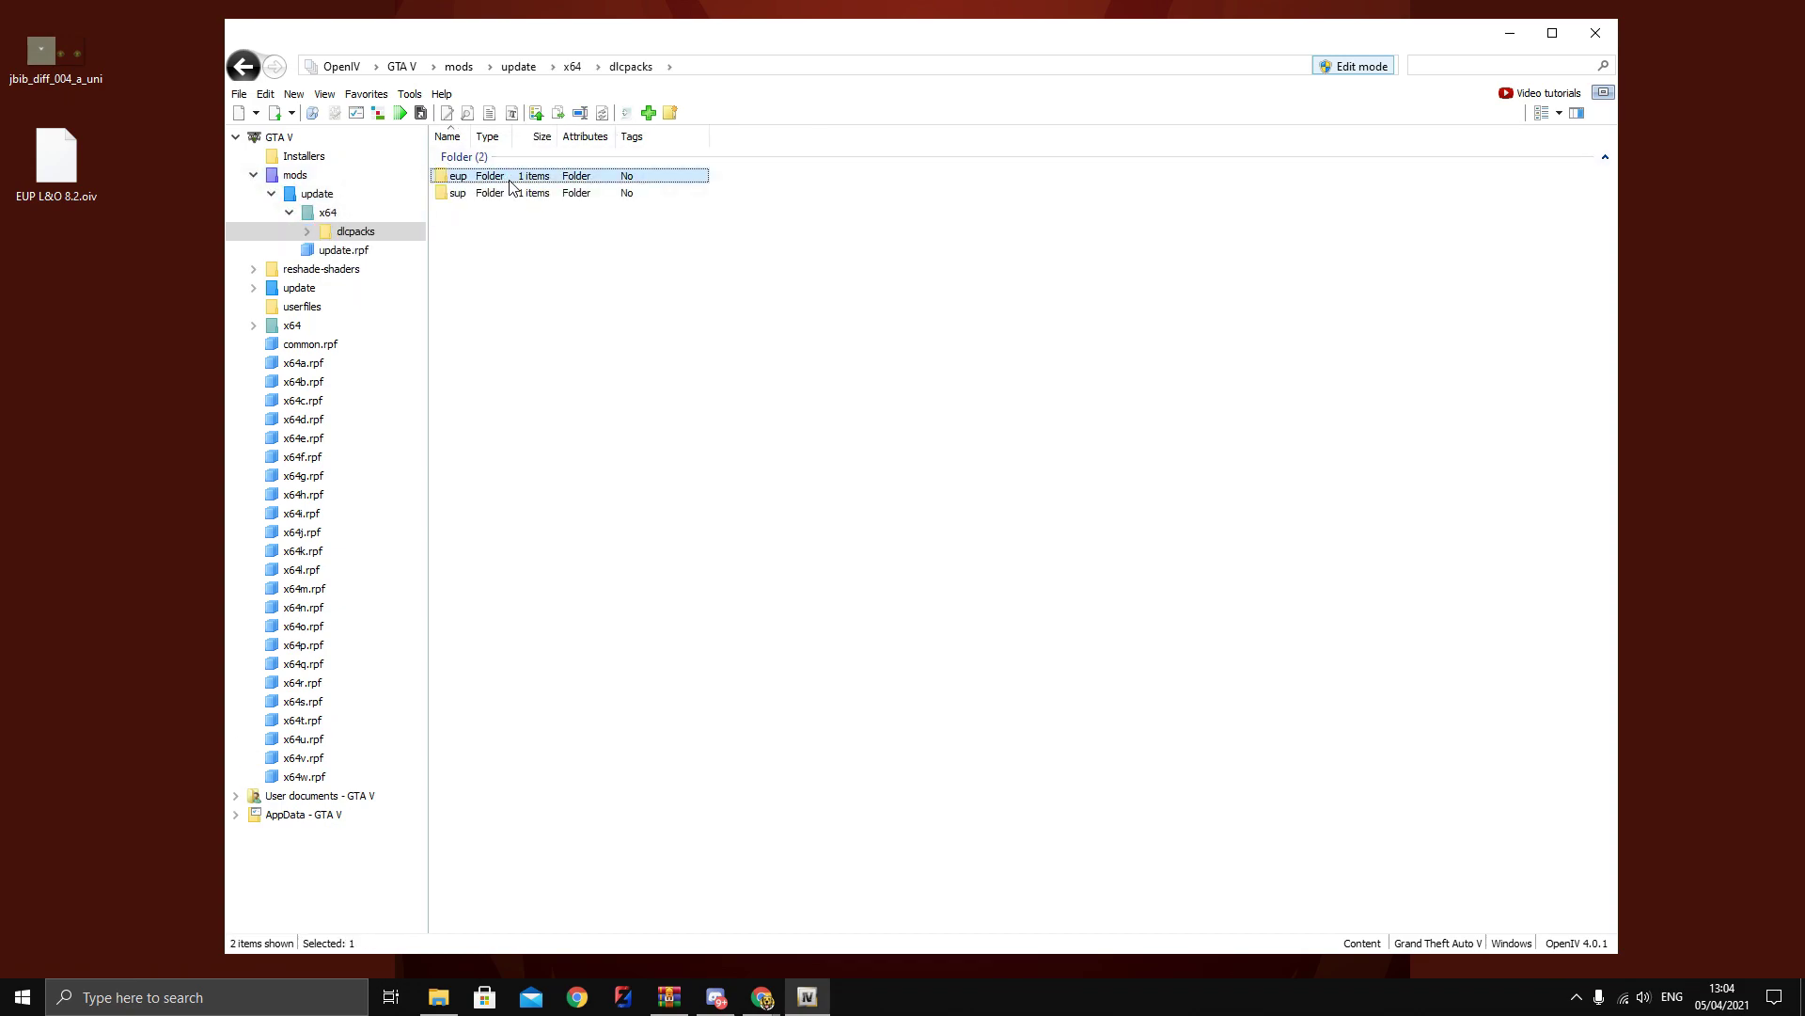
drag(536, 218, 576, 222)
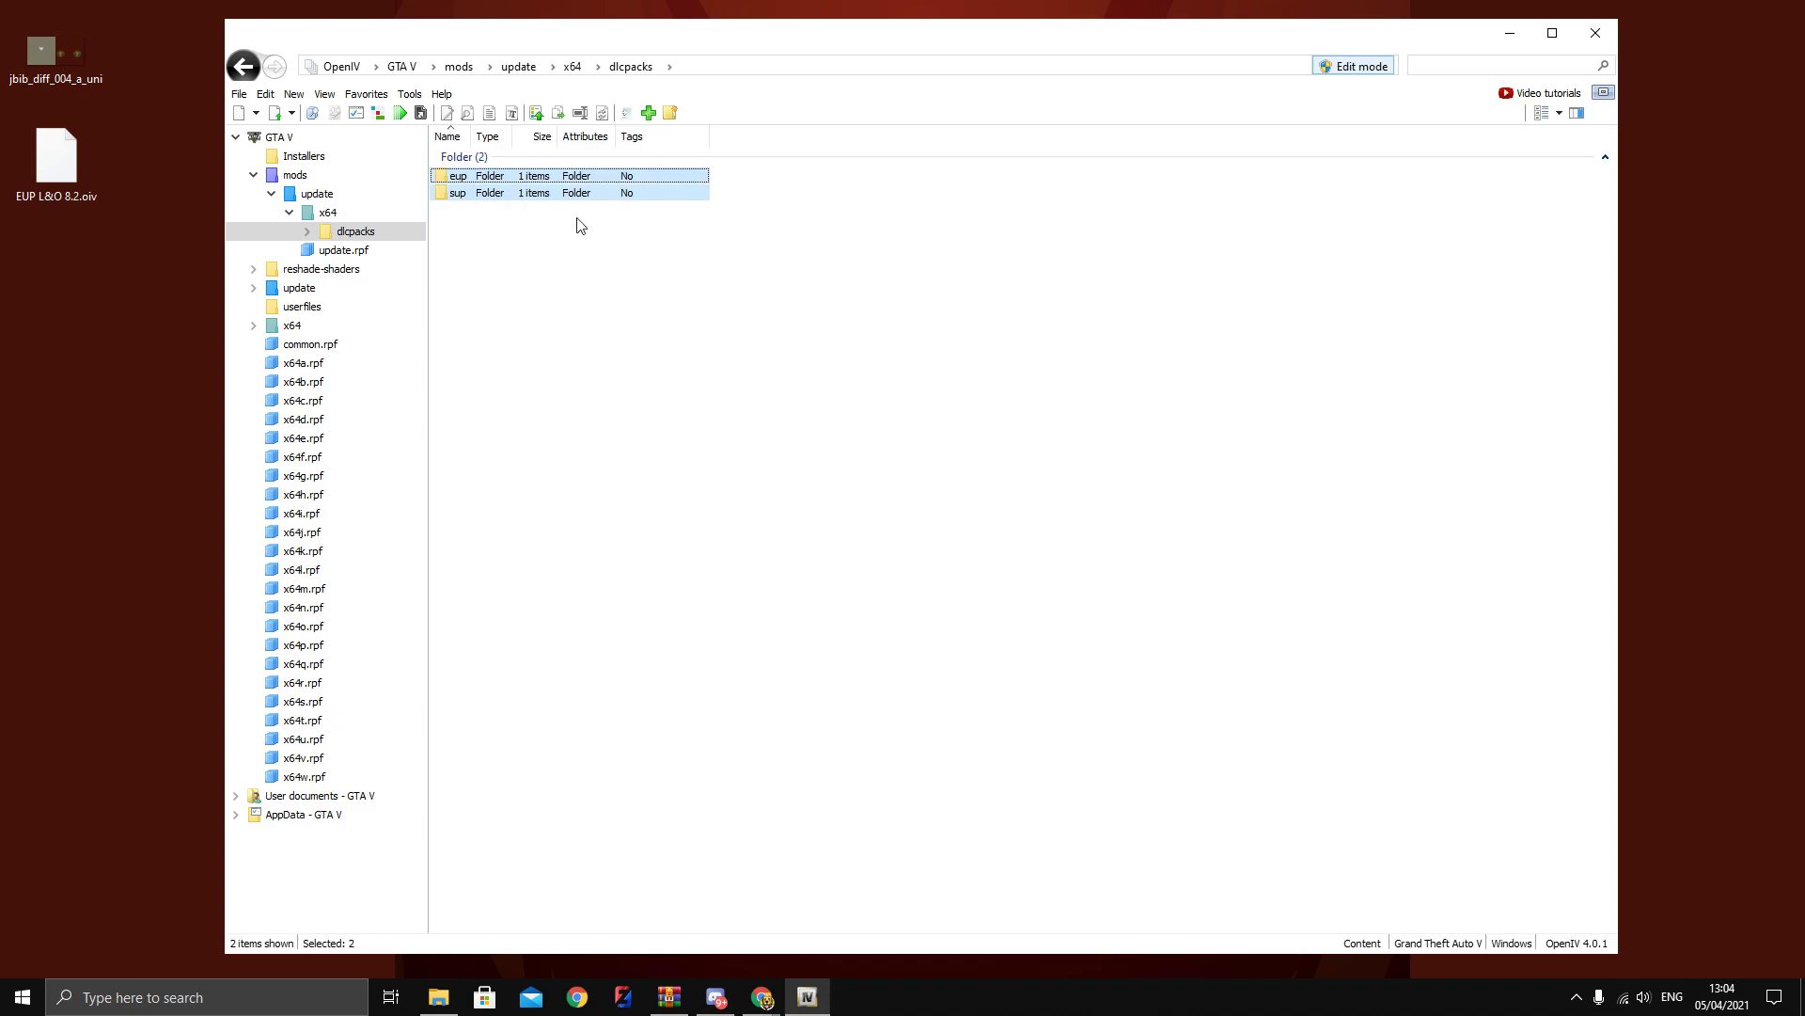
click(520, 194)
click(527, 177)
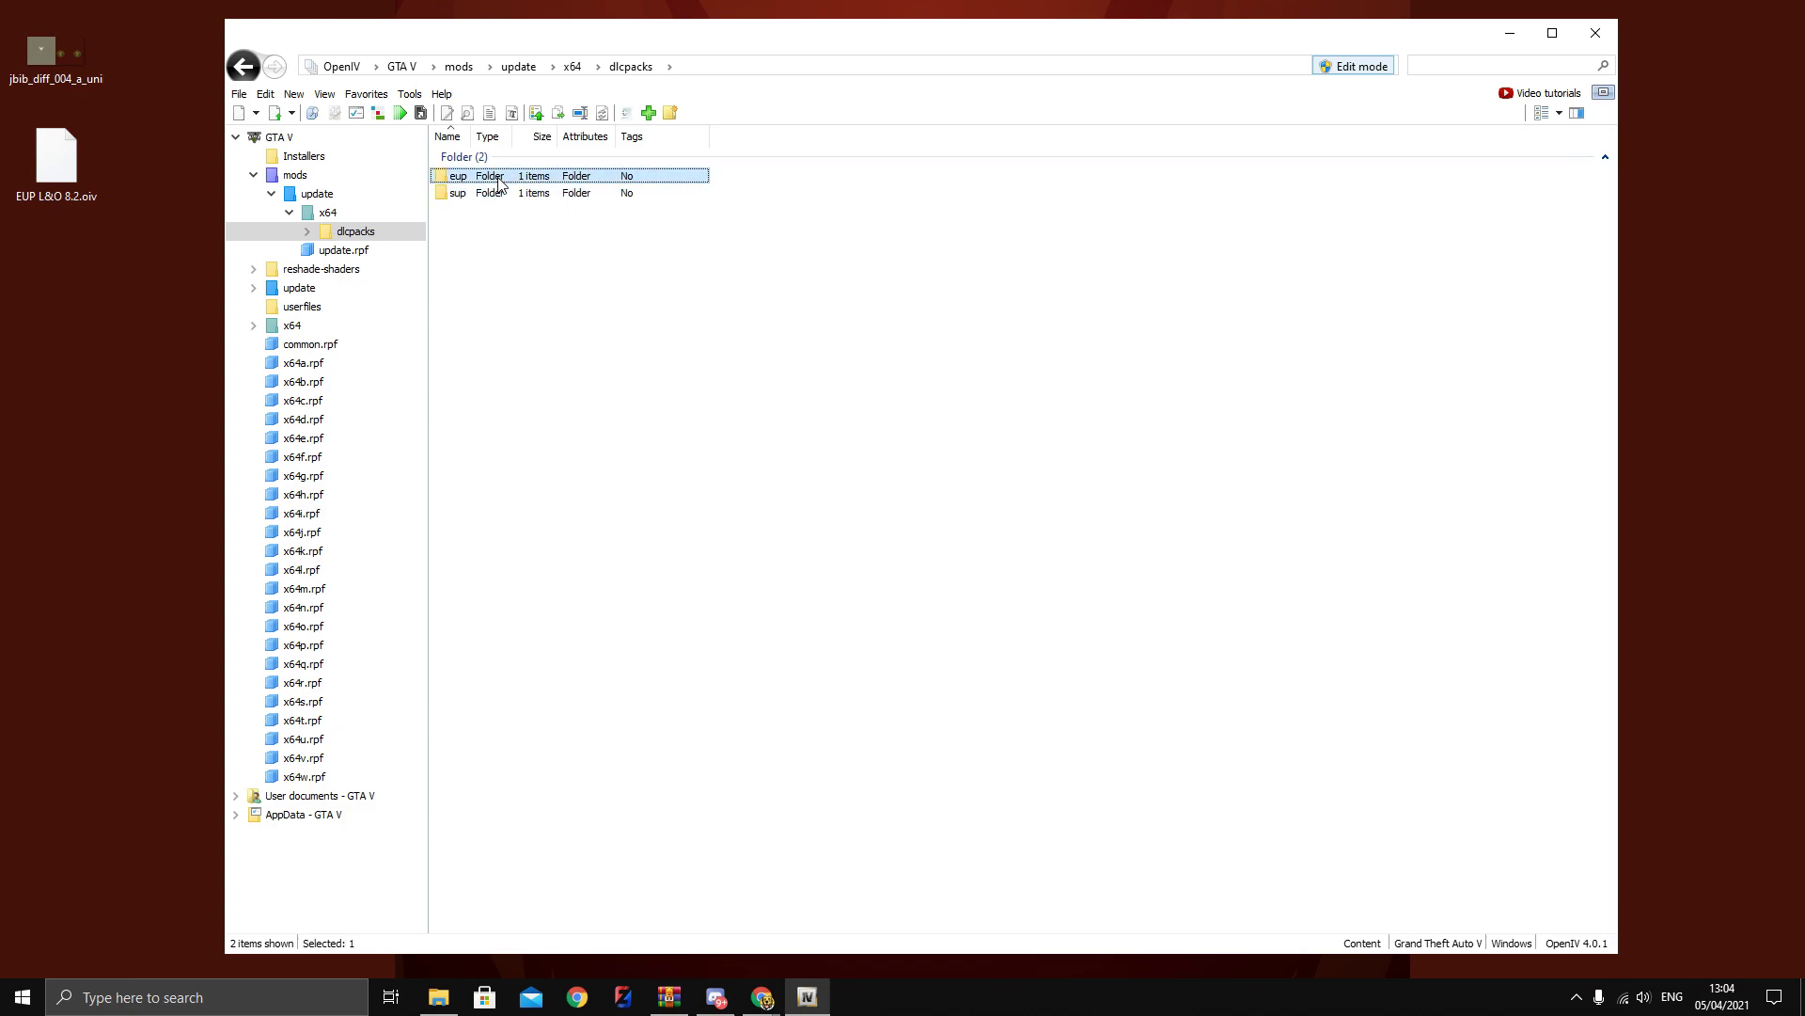
click(677, 239)
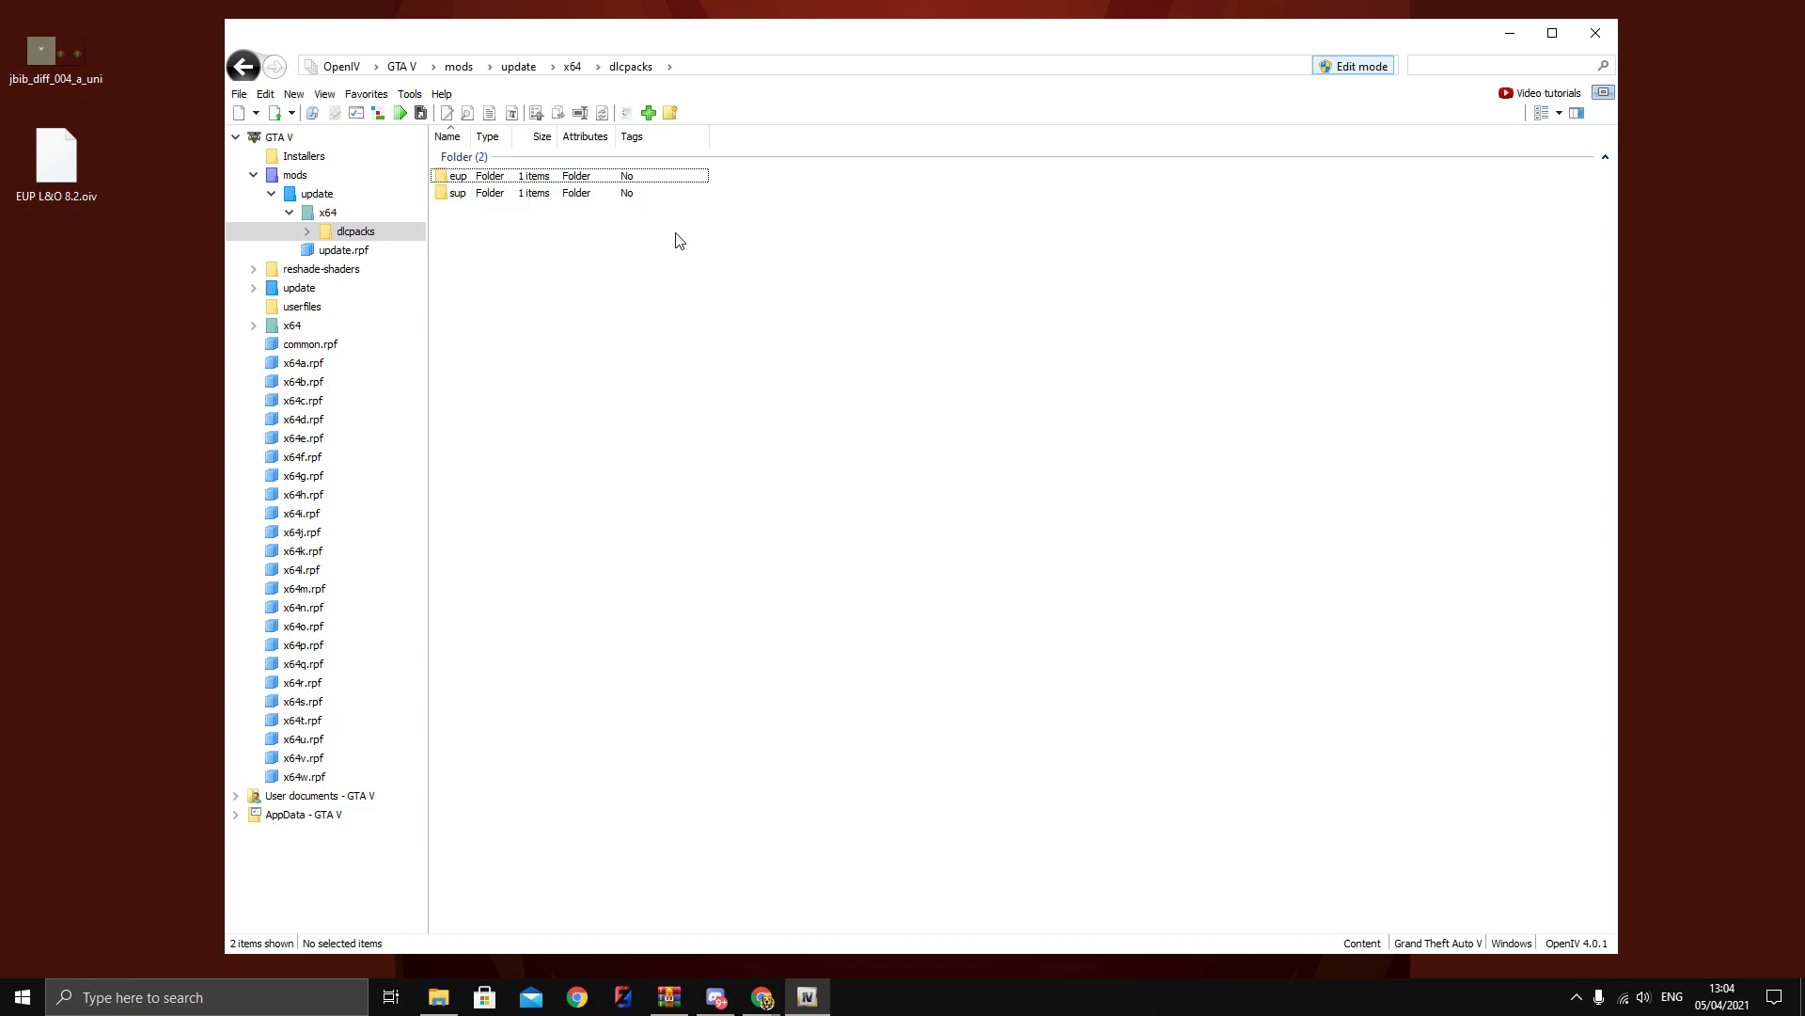
click(527, 176)
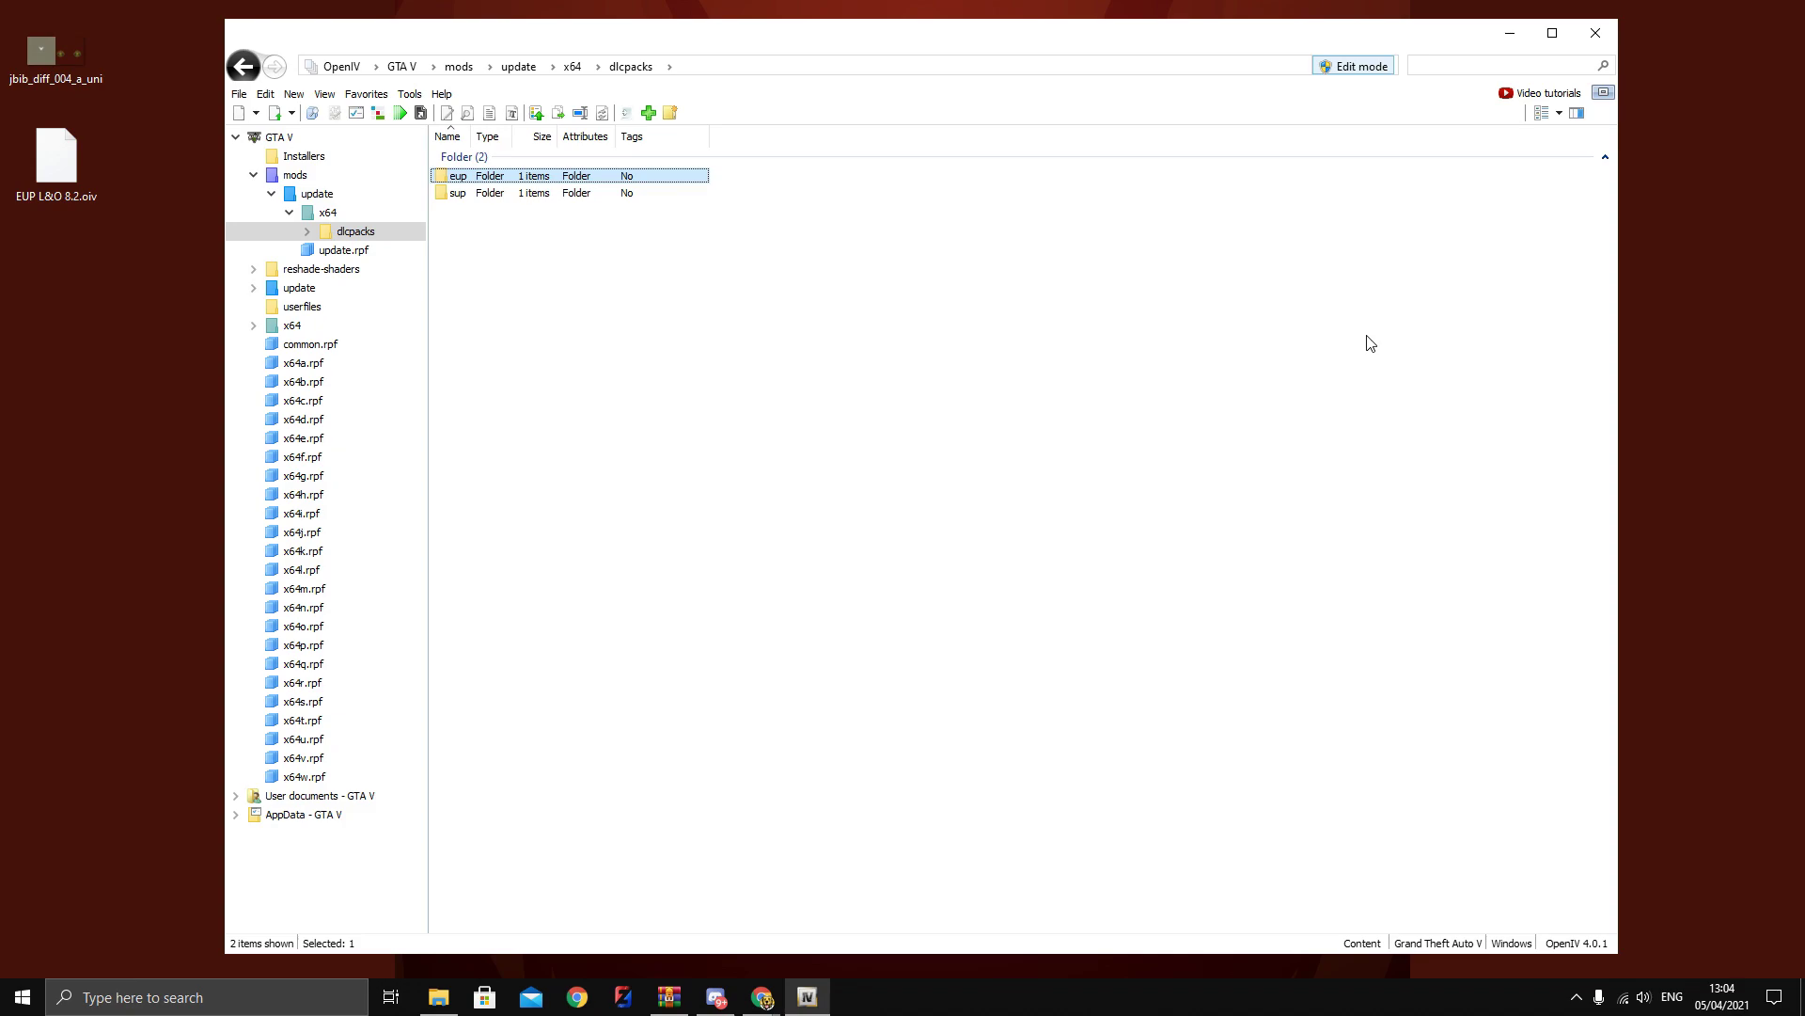
click(635, 195)
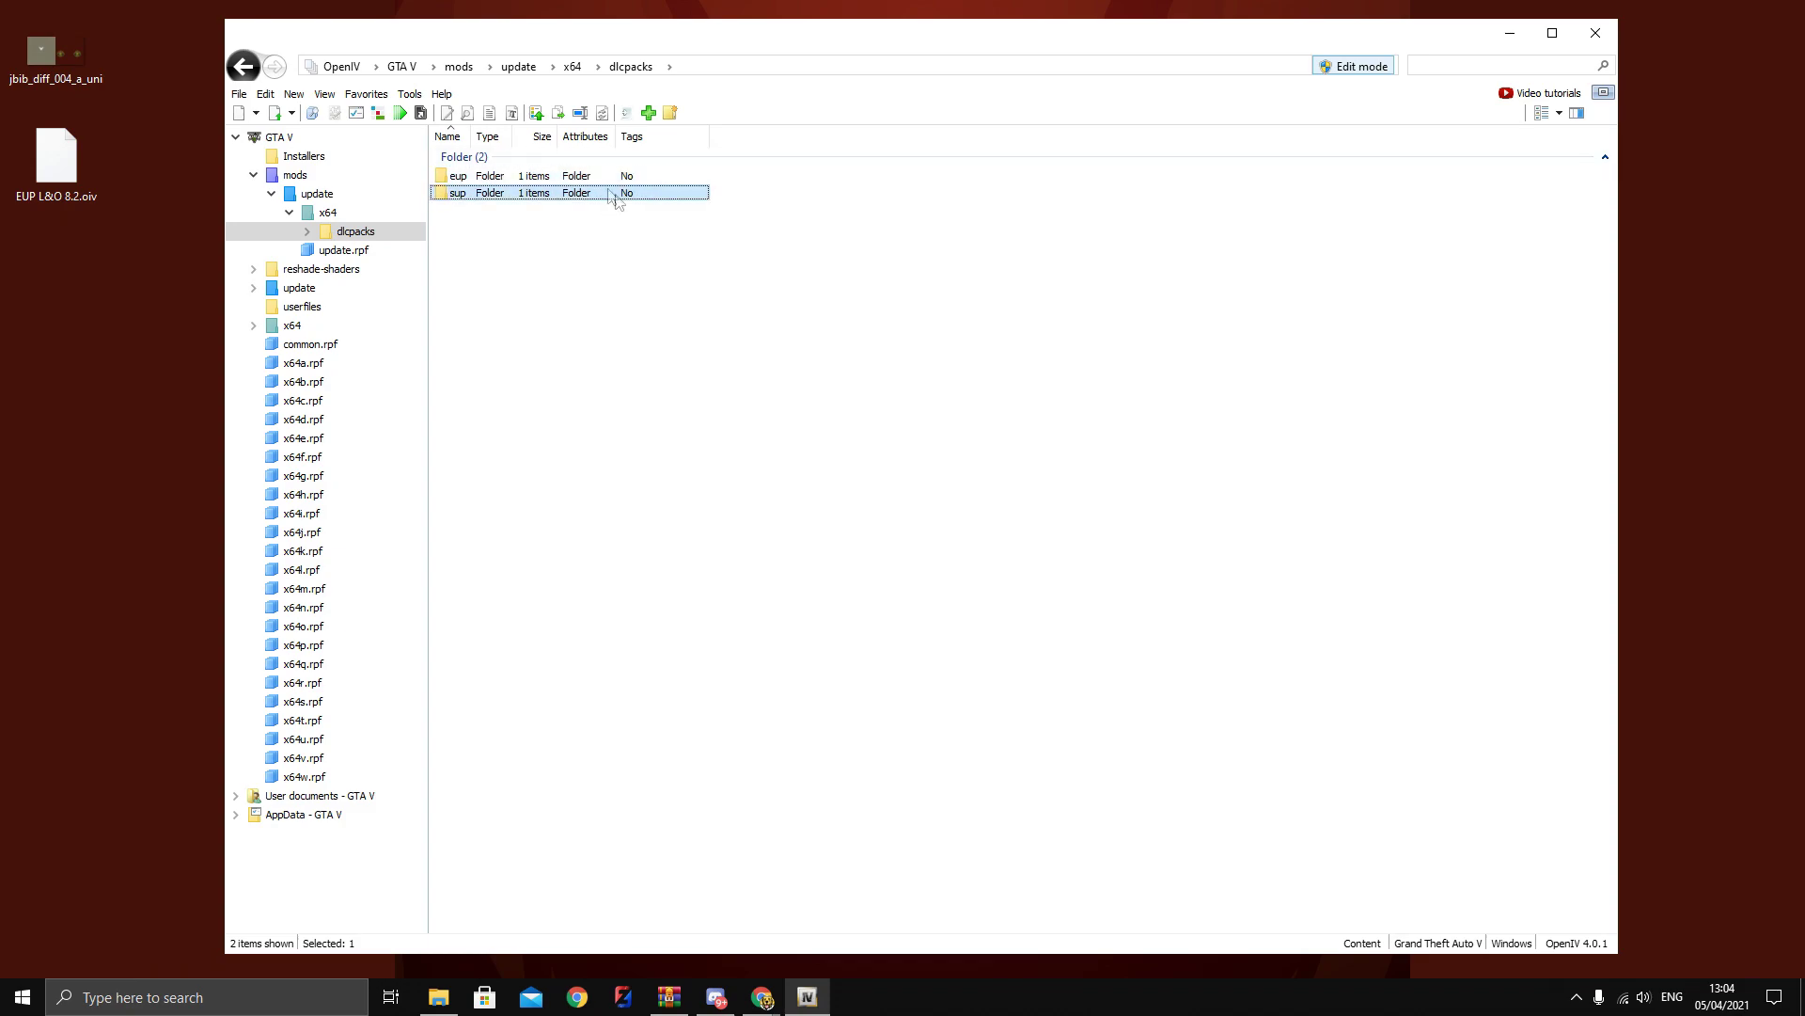
click(515, 179)
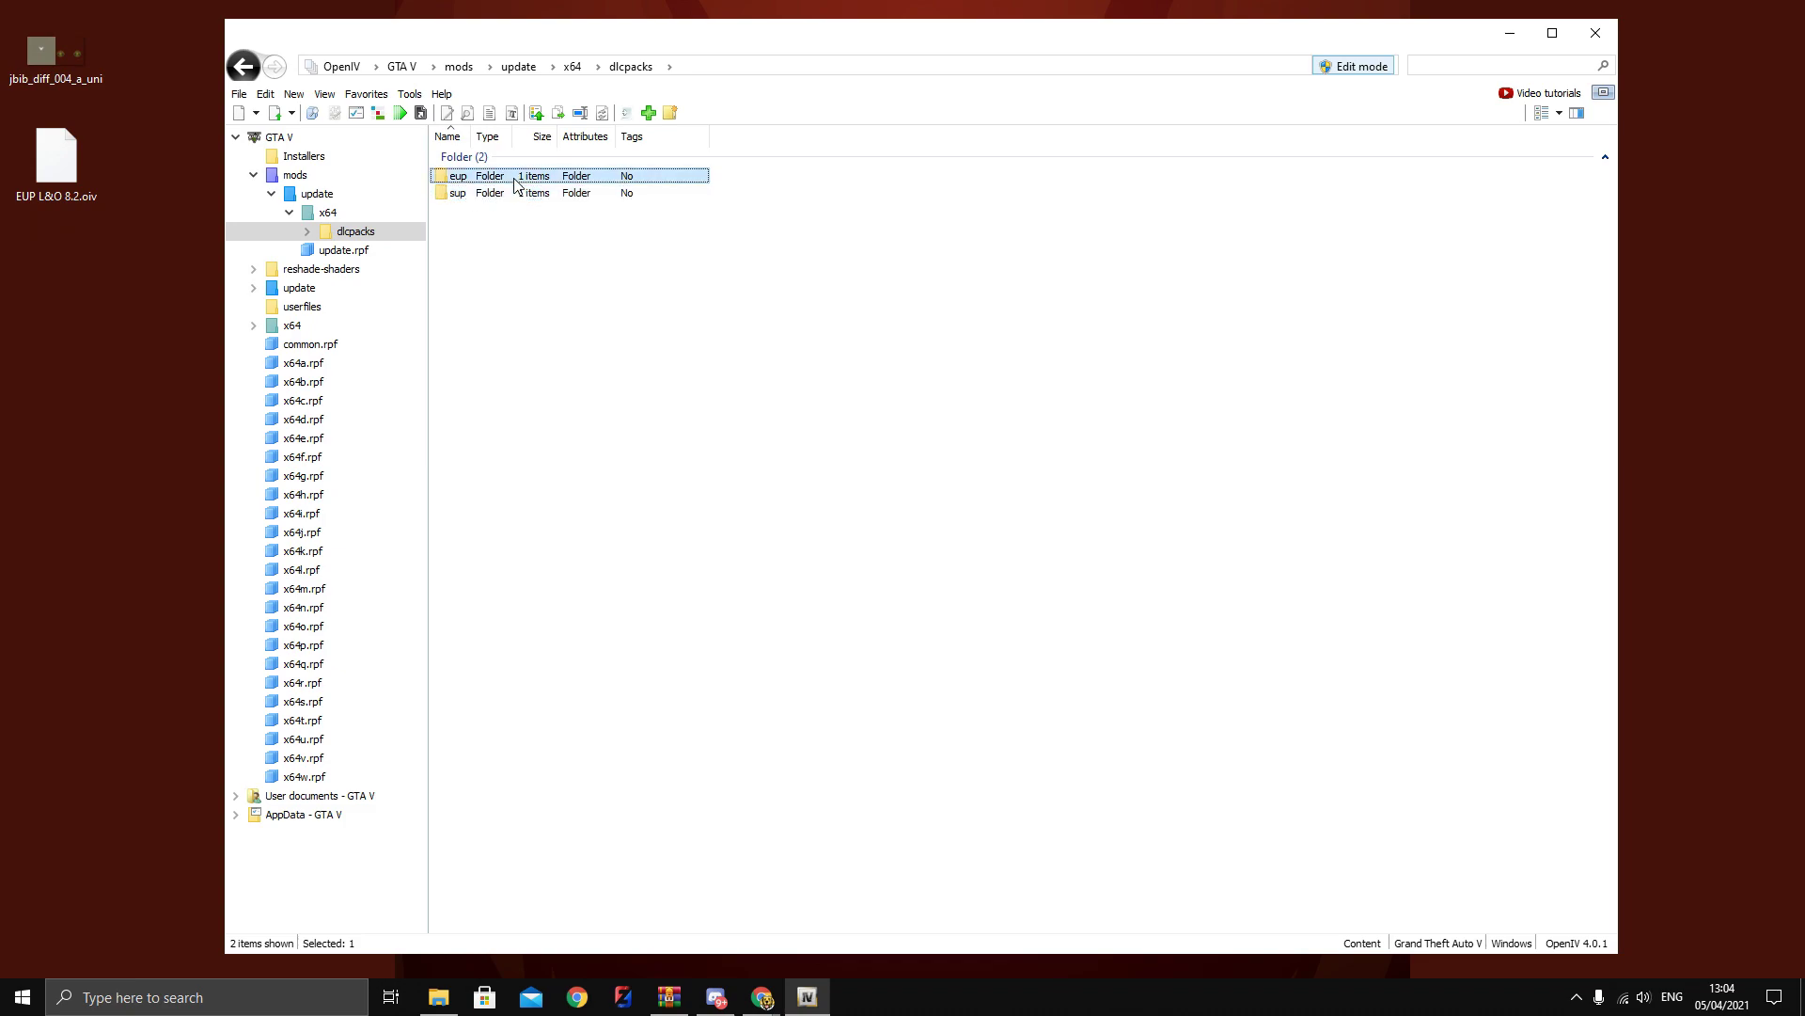
Drill into eup, then dlc.rpf, then its x64 folder to reveal the eup_componentpeds archives
double_click(515, 178)
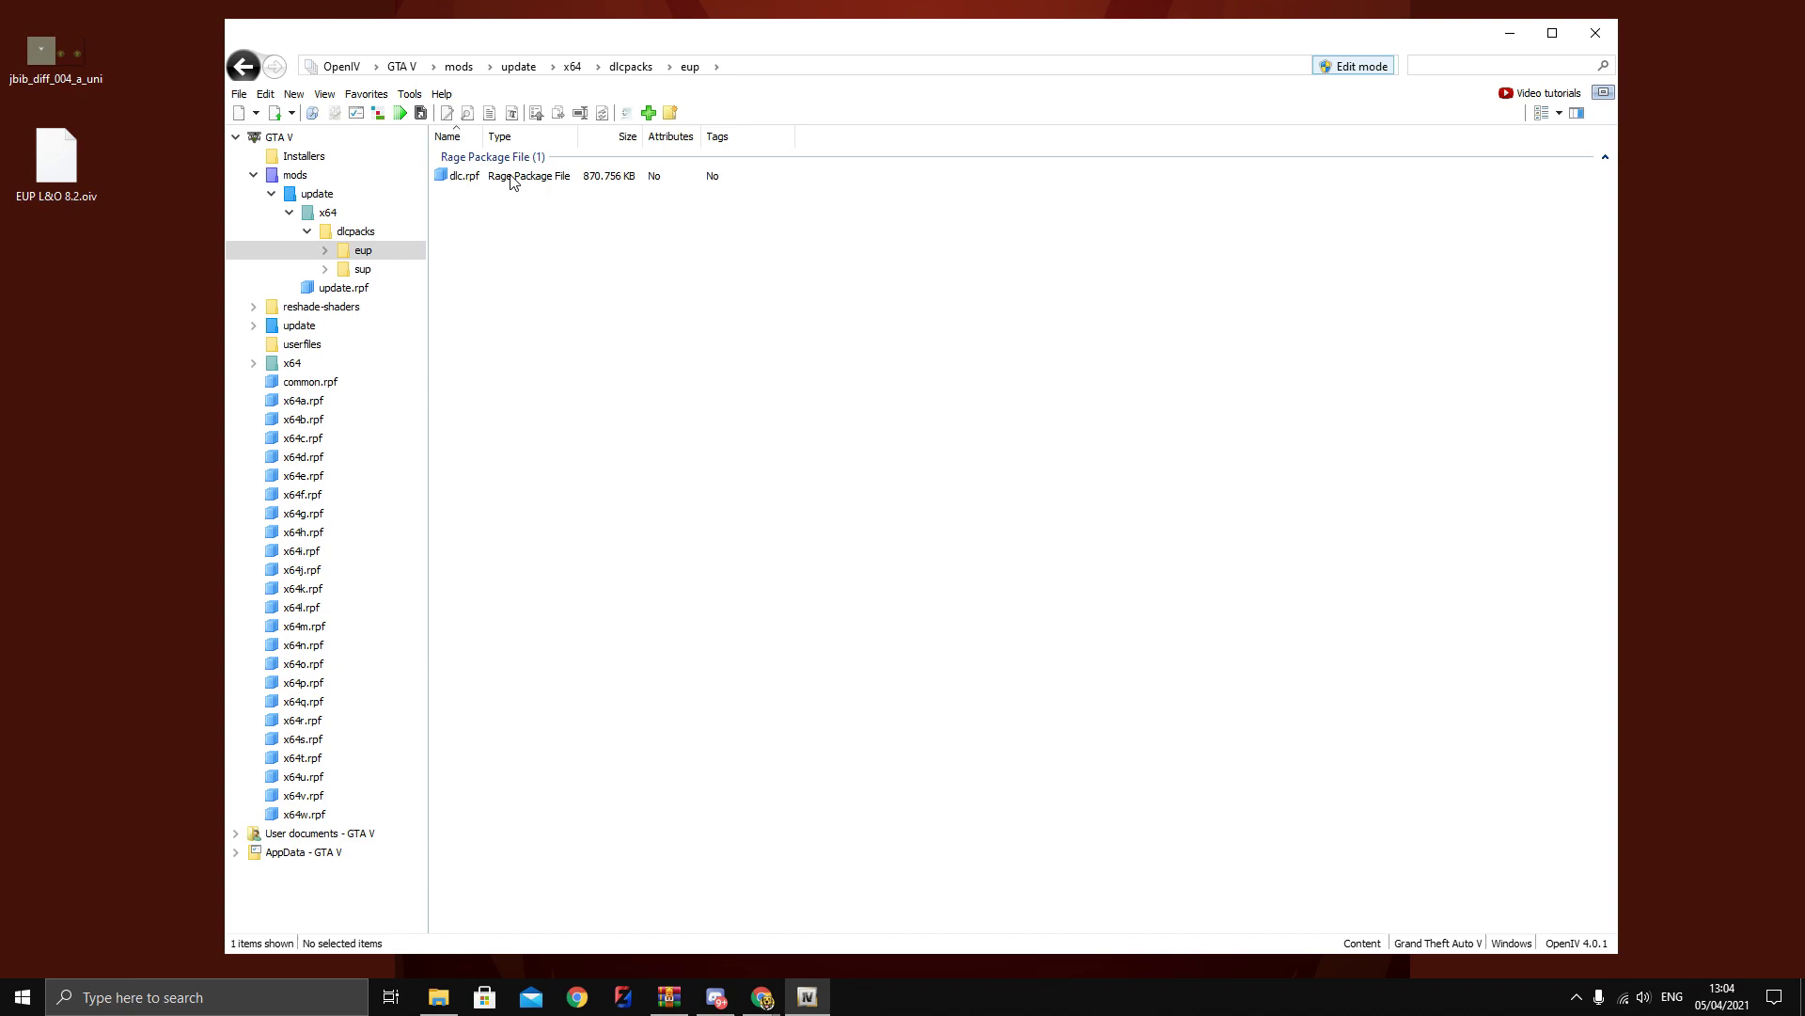
double_click(566, 184)
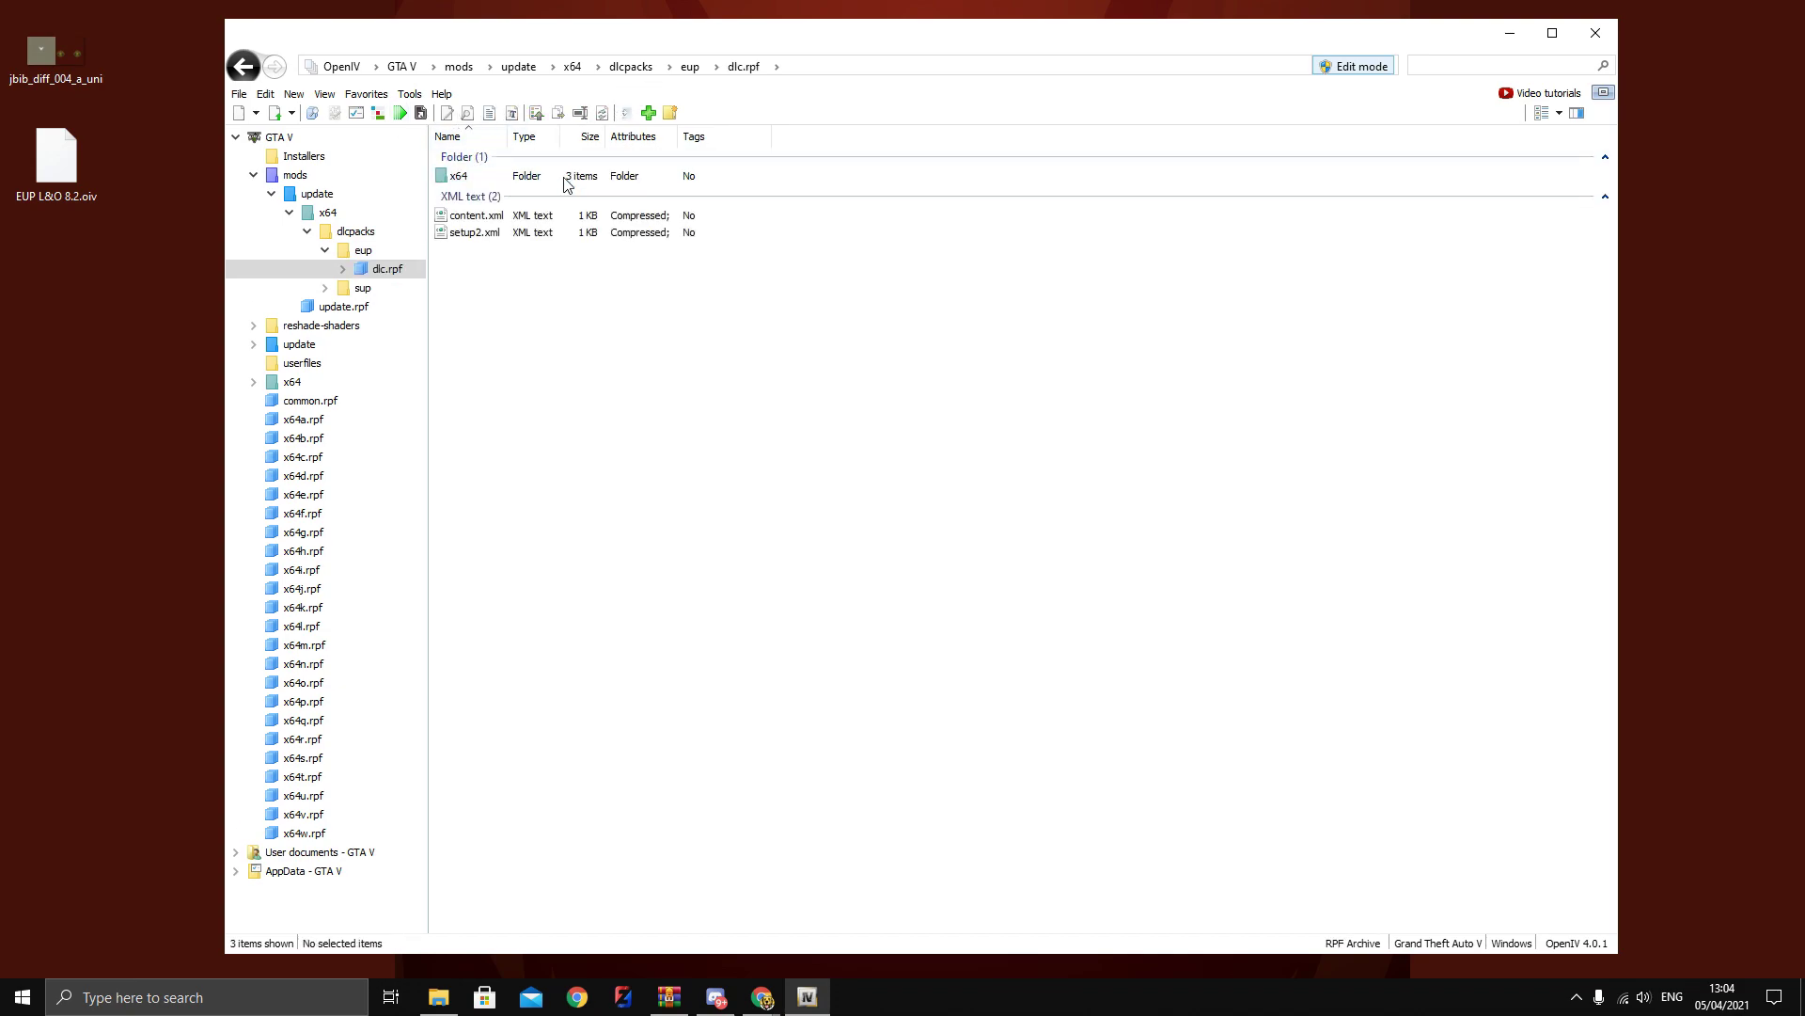
double_click(566, 183)
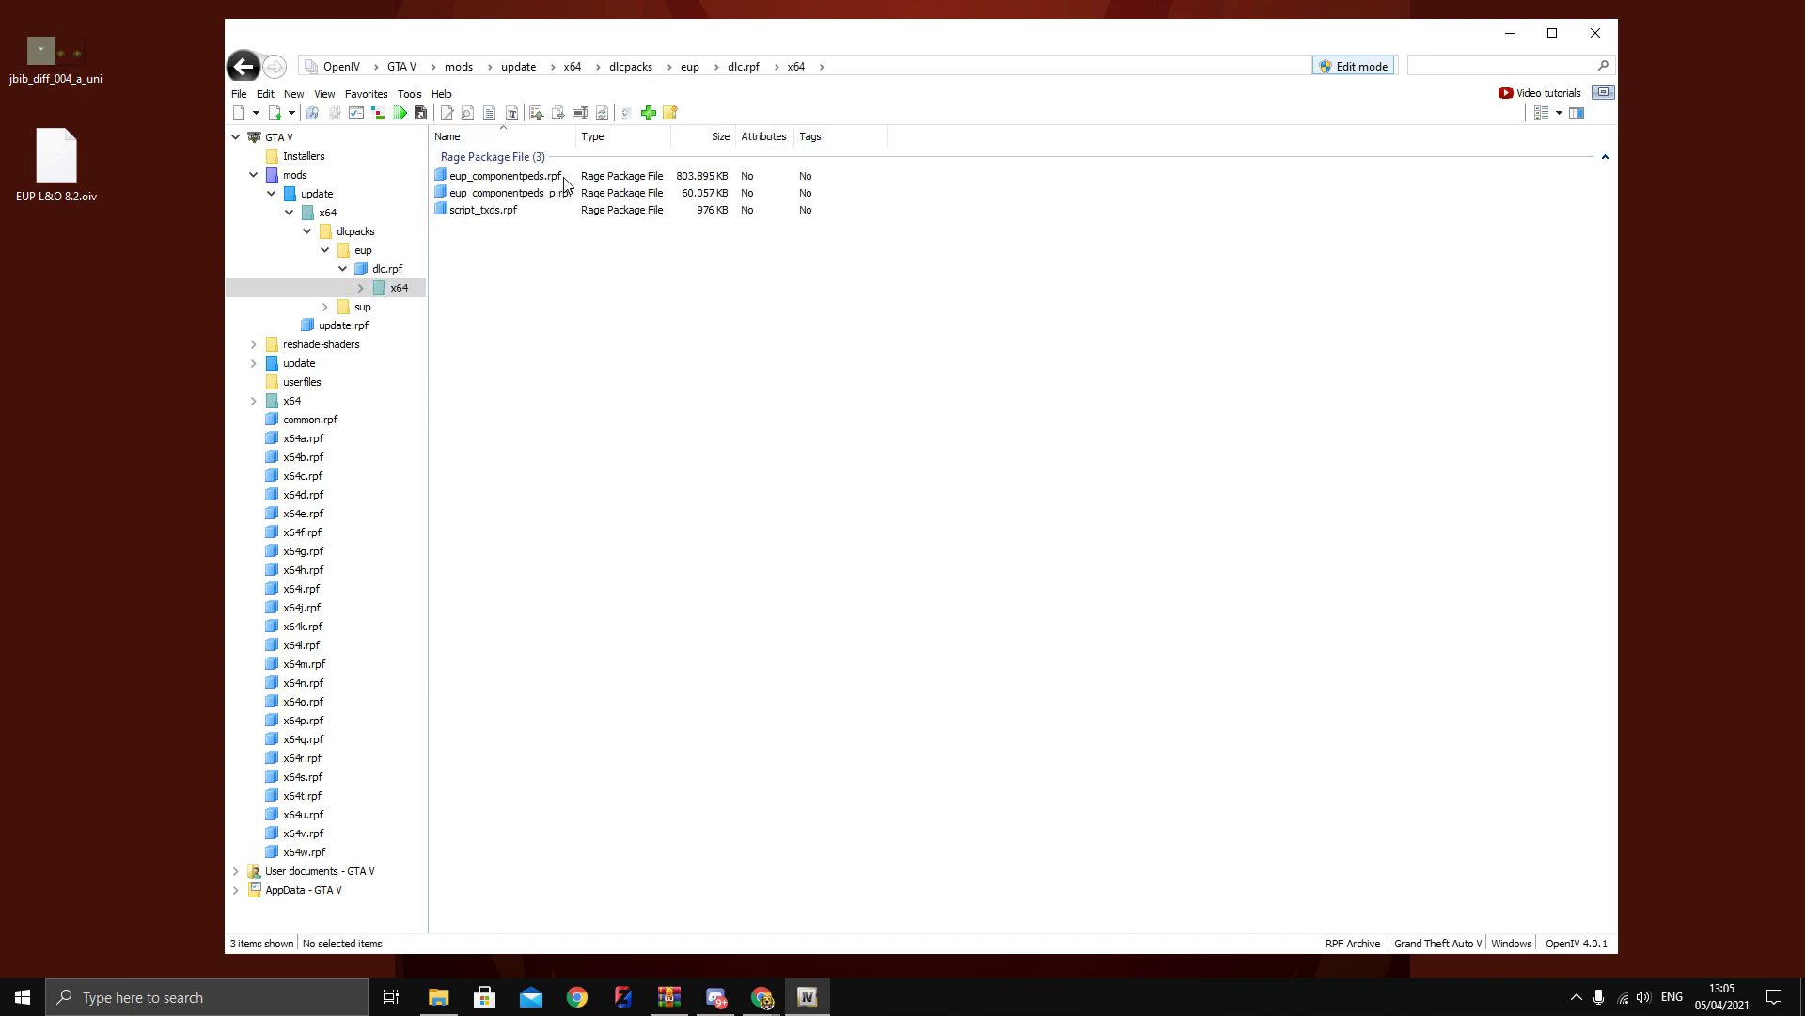